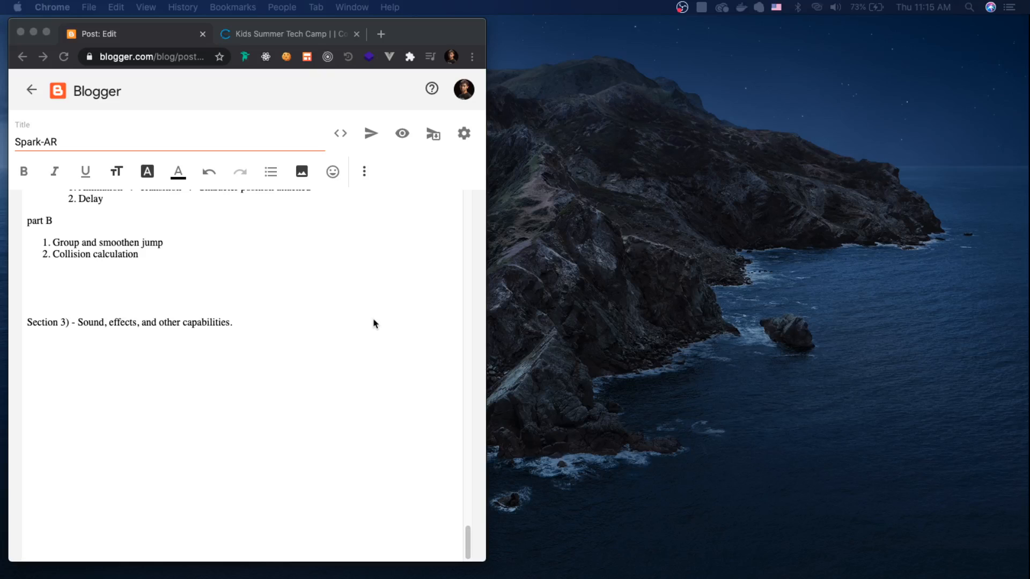
Step: Switch to Spark AR Studio and enlarge the iPhone 8 preview over the patch graph
key(ctrl+Right)
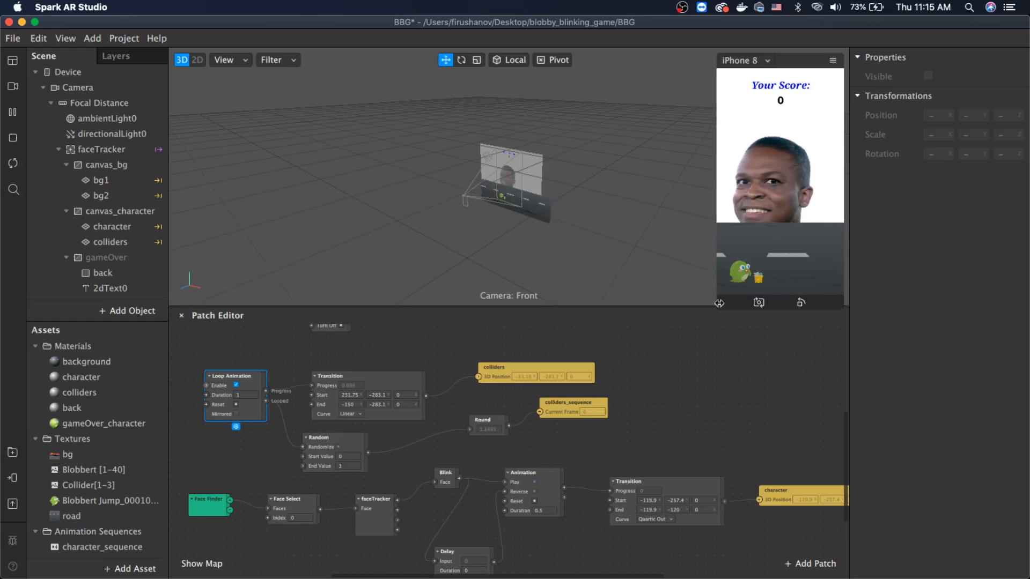
drag(718, 306, 710, 321)
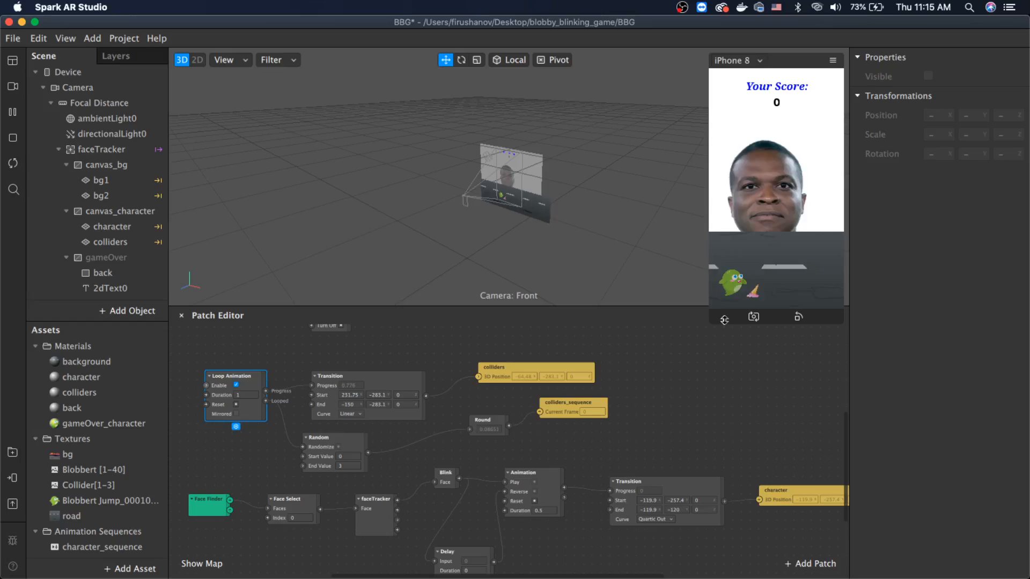
drag(717, 322, 671, 394)
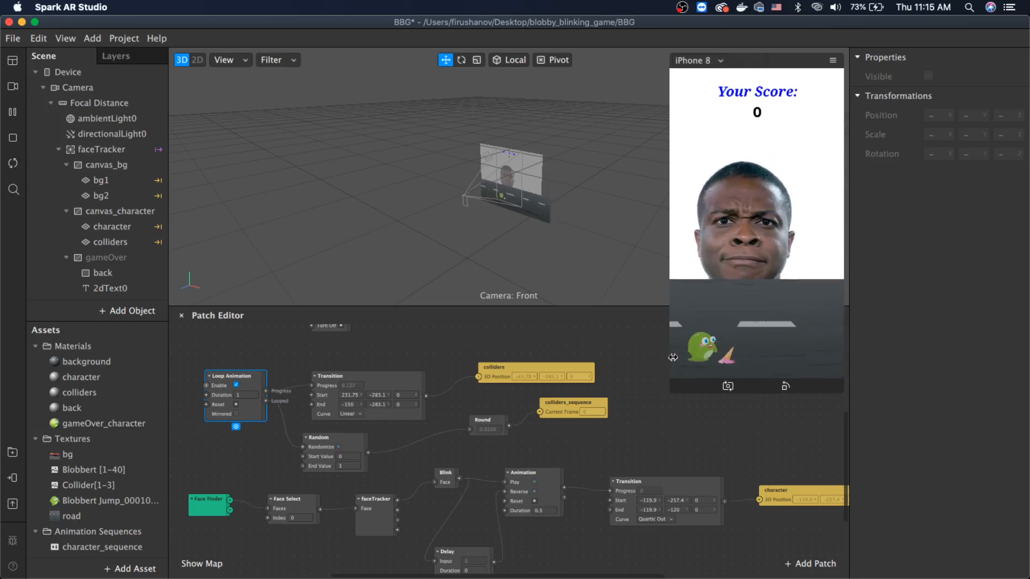
scroll(513, 476, down, 3)
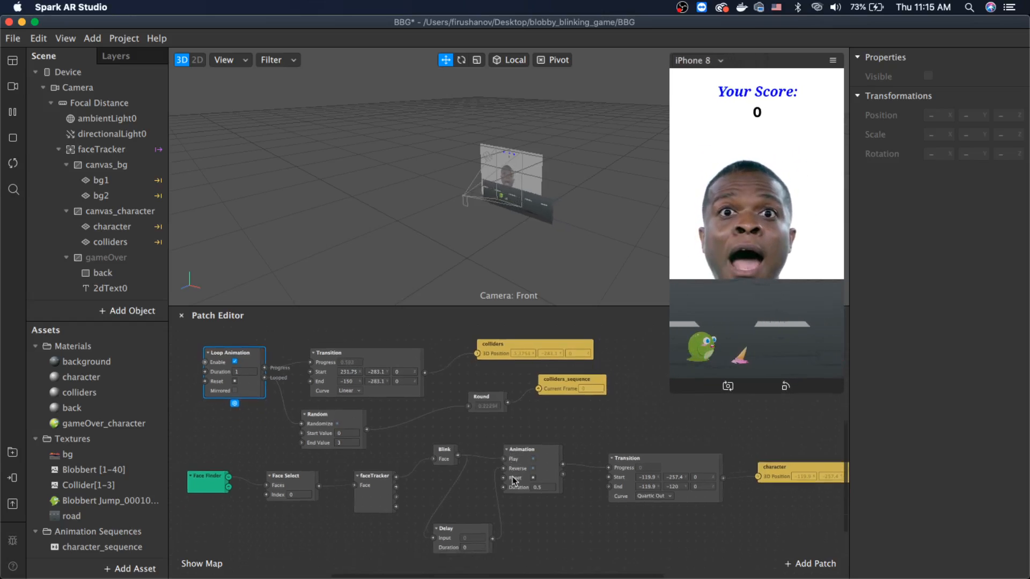
scroll(513, 477, down, 3)
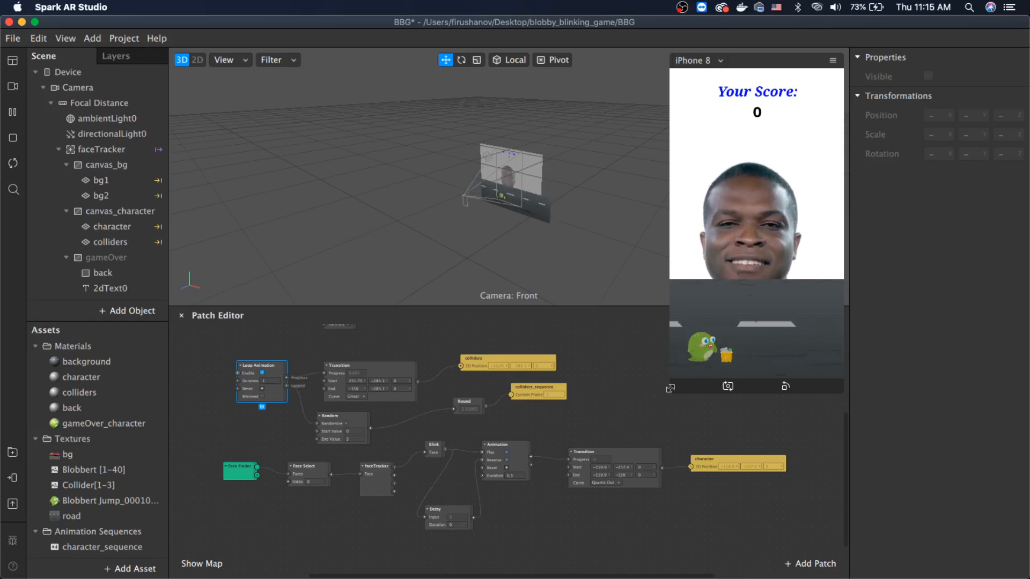
drag(674, 390, 655, 412)
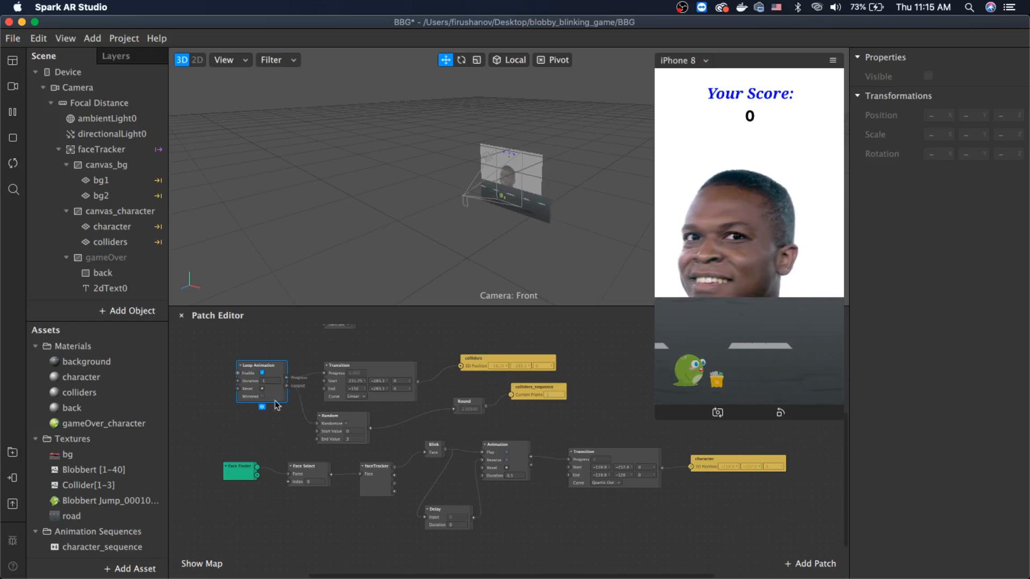
Step: Set the duration of the Loop Animation patch driving the colliders to 2
scroll(290, 402, up, 2)
scroll(290, 402, up, 5)
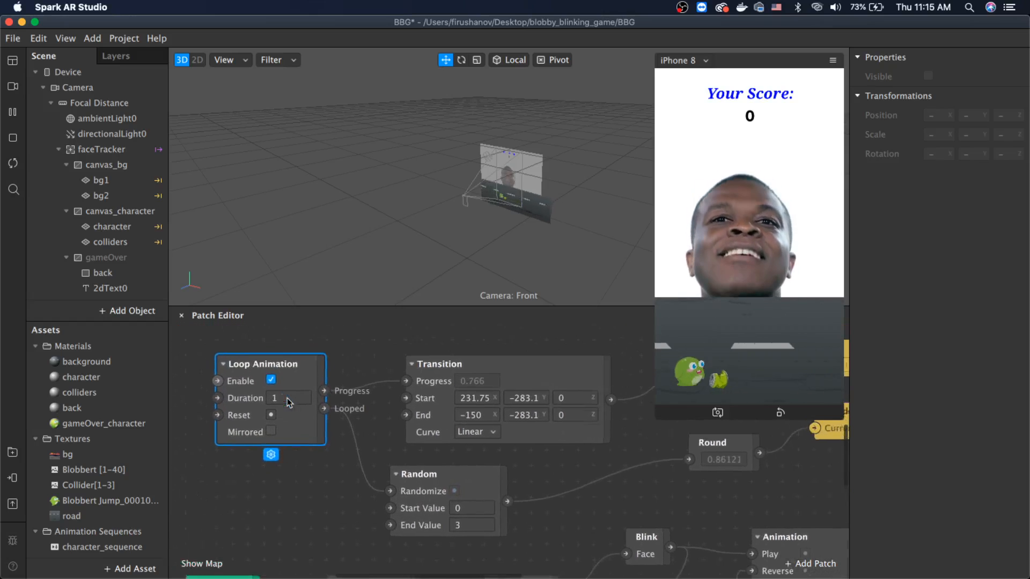
scroll(288, 403, up, 3)
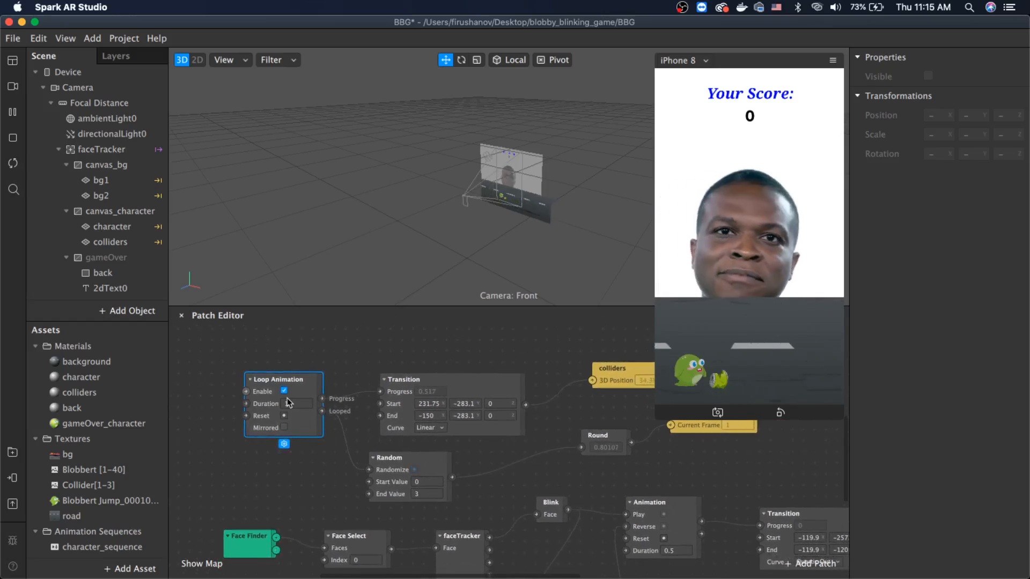
scroll(289, 402, down, 2)
scroll(288, 402, up, 3)
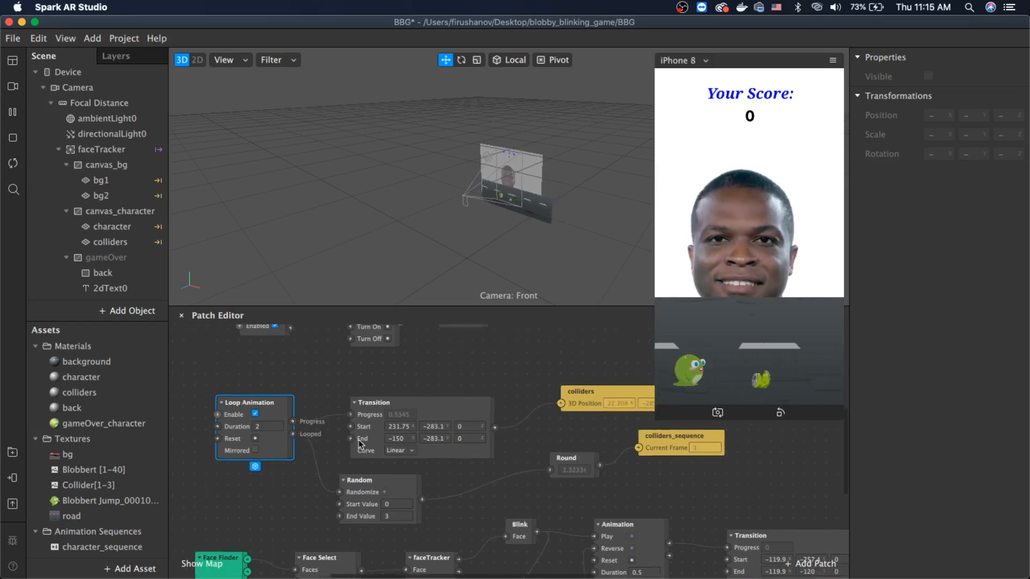
Step: Open the bg patch group and set its Loop Animation duration to 2
scroll(358, 445, up, 3)
scroll(358, 440, right, 1)
scroll(359, 441, down, 3)
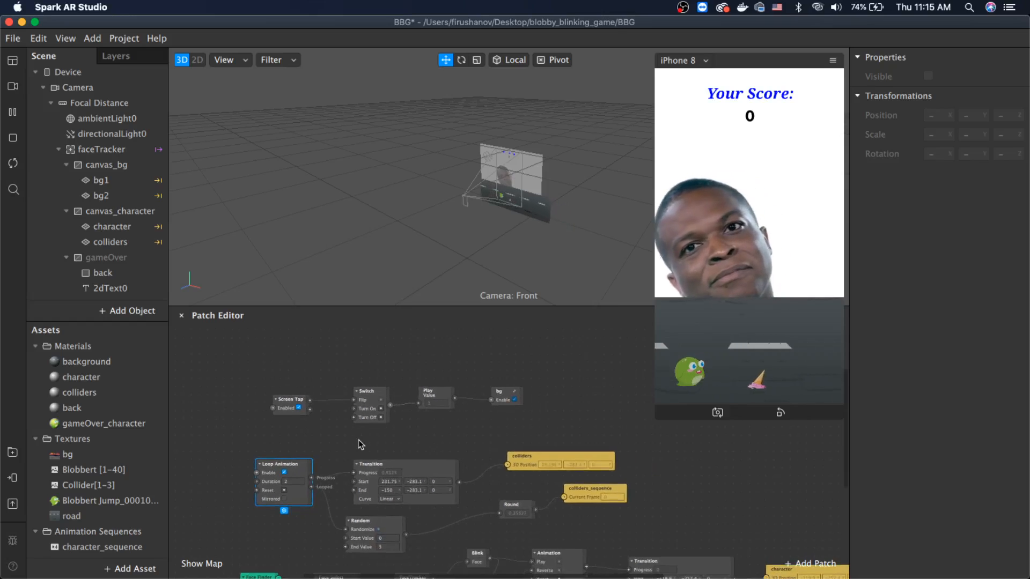
scroll(358, 440, up, 2)
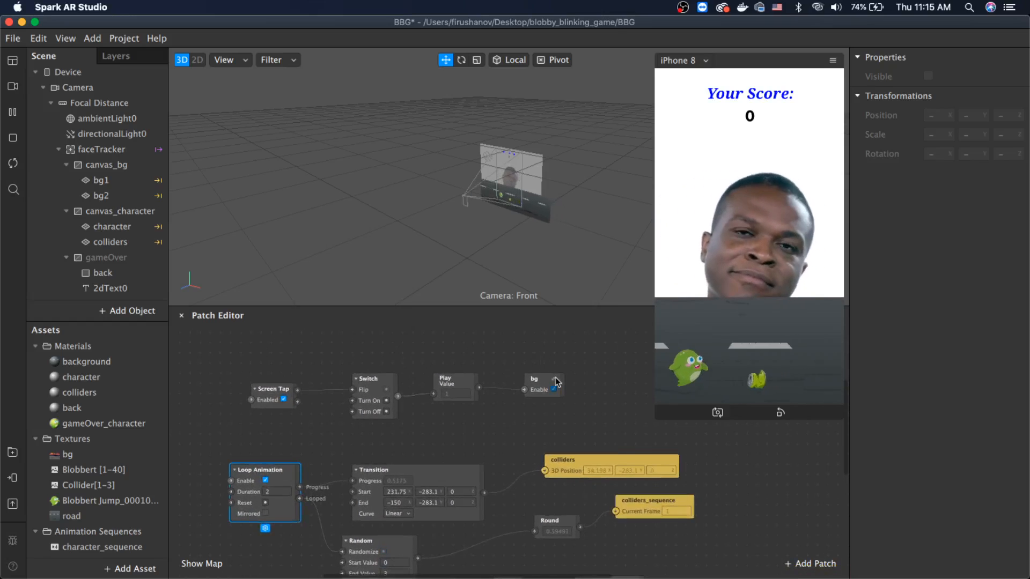
double_click(555, 377)
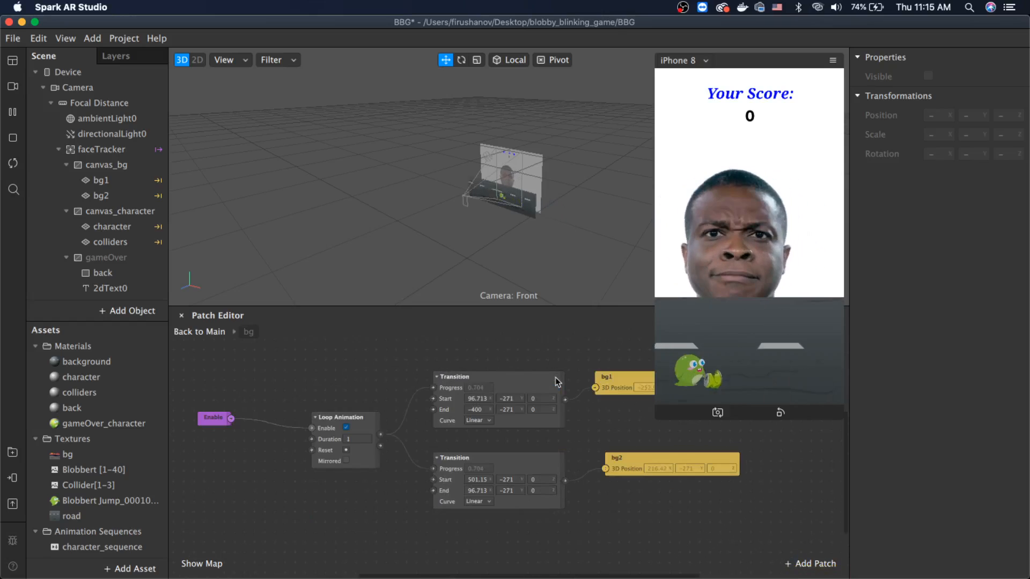
click(359, 440)
text(2)
key(Return)
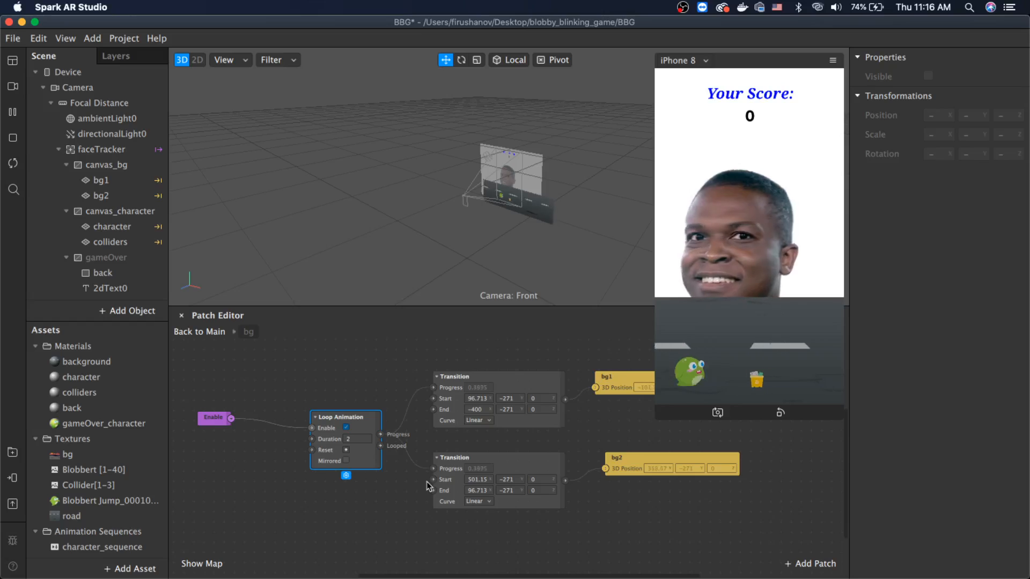
Step: Set the bg group's Loop Animation duration to 1.5 and return to the main patch graph
click(353, 439)
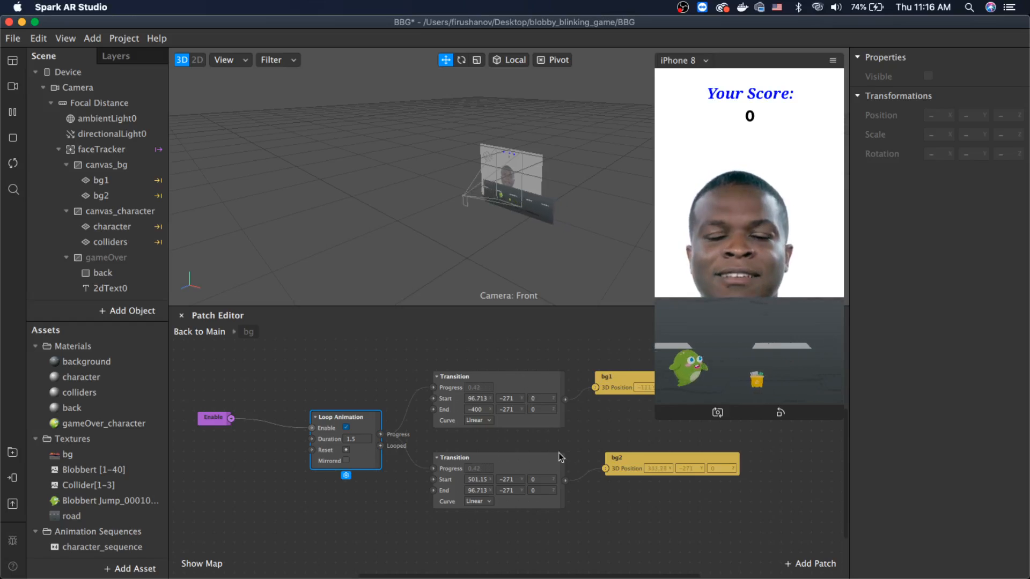
click(199, 331)
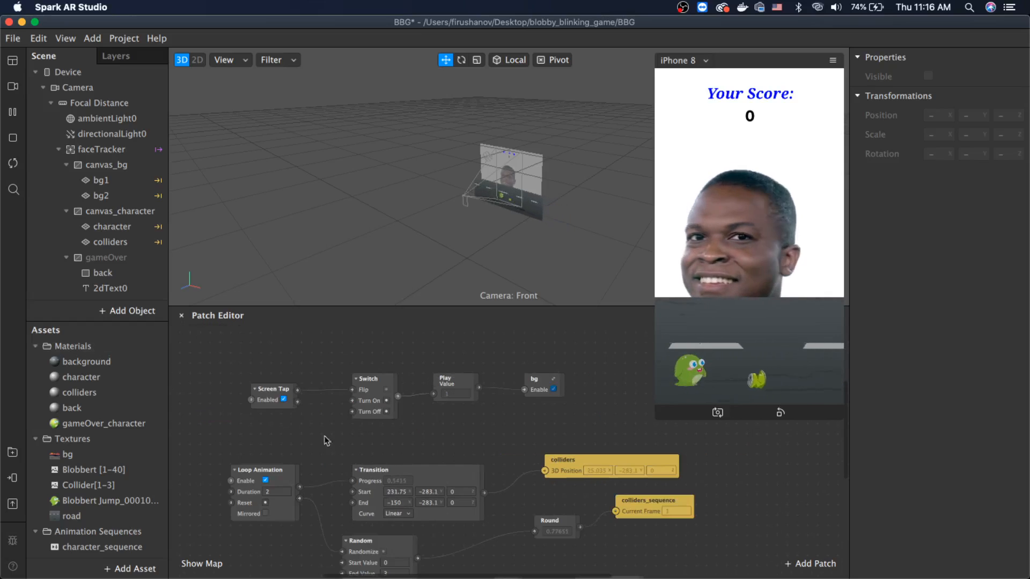
Step: Rearrange the colliders' Transition, colliders position and Random patches so the collider chain is more compact
scroll(384, 474, down, 3)
scroll(385, 474, right, 2)
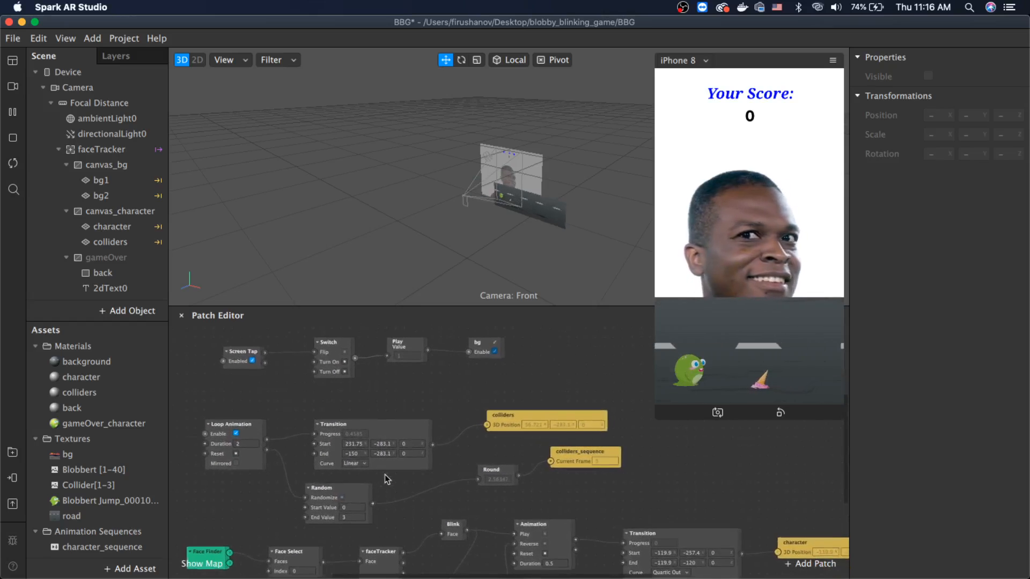
scroll(385, 475, up, 1)
scroll(384, 474, up, 1)
scroll(384, 474, left, 2)
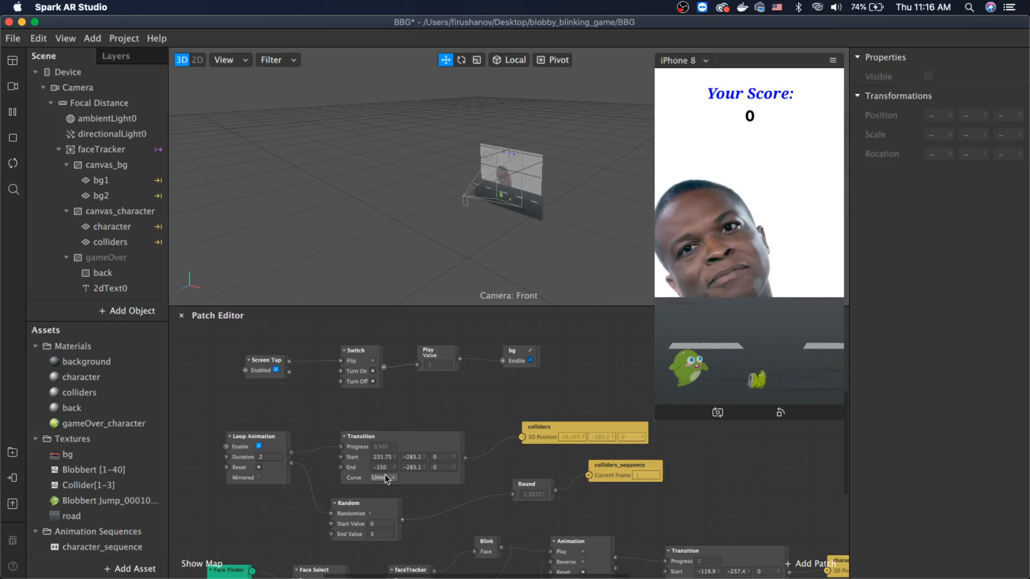
drag(393, 431, 384, 411)
drag(544, 422, 524, 423)
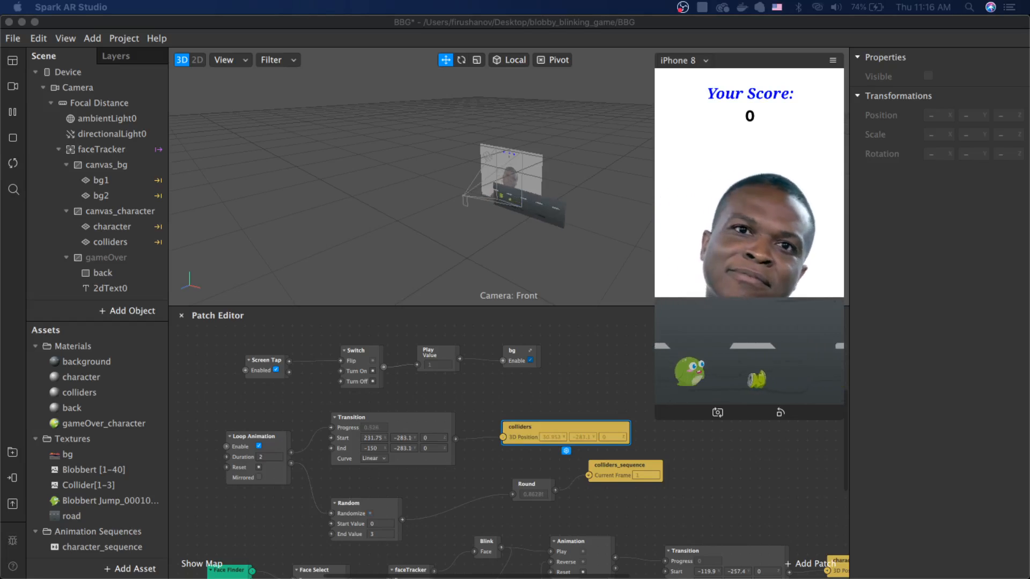
click(384, 510)
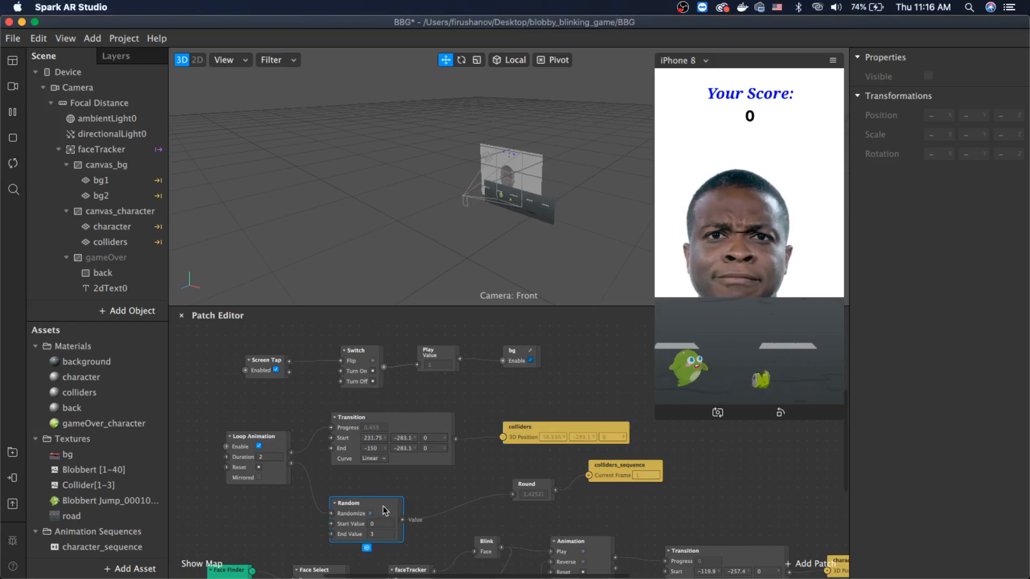
drag(384, 510, 403, 491)
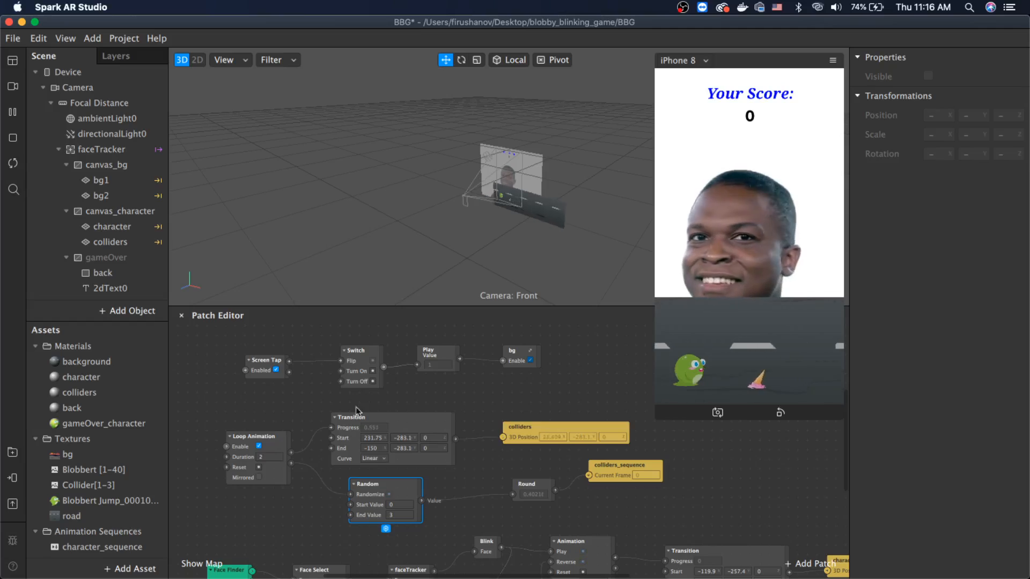
Step: Select the whole collider patch chain and move it away from Screen Tap, beneath the Play Value and bg patches
drag(239, 421, 800, 477)
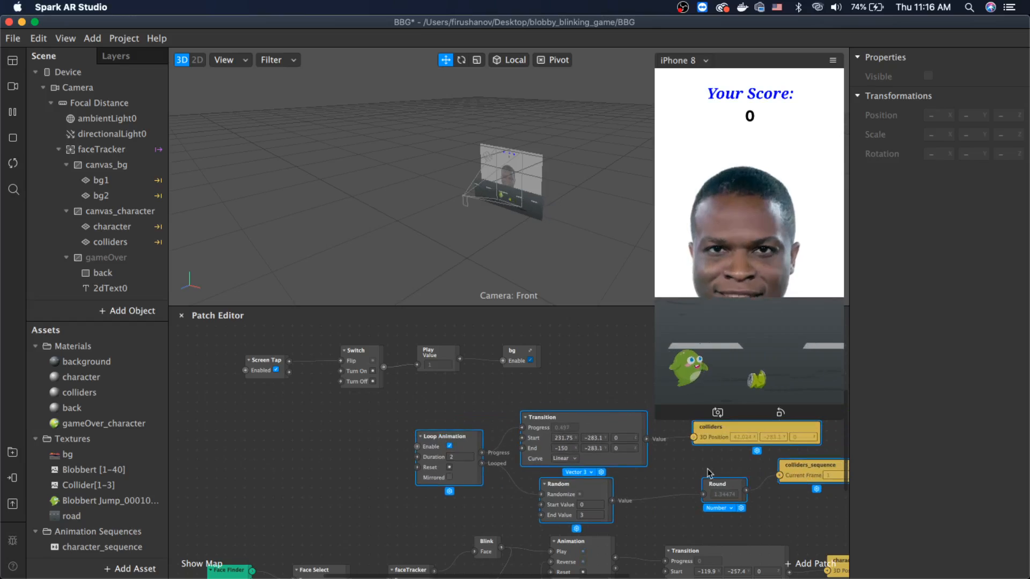
scroll(668, 489, right, 5)
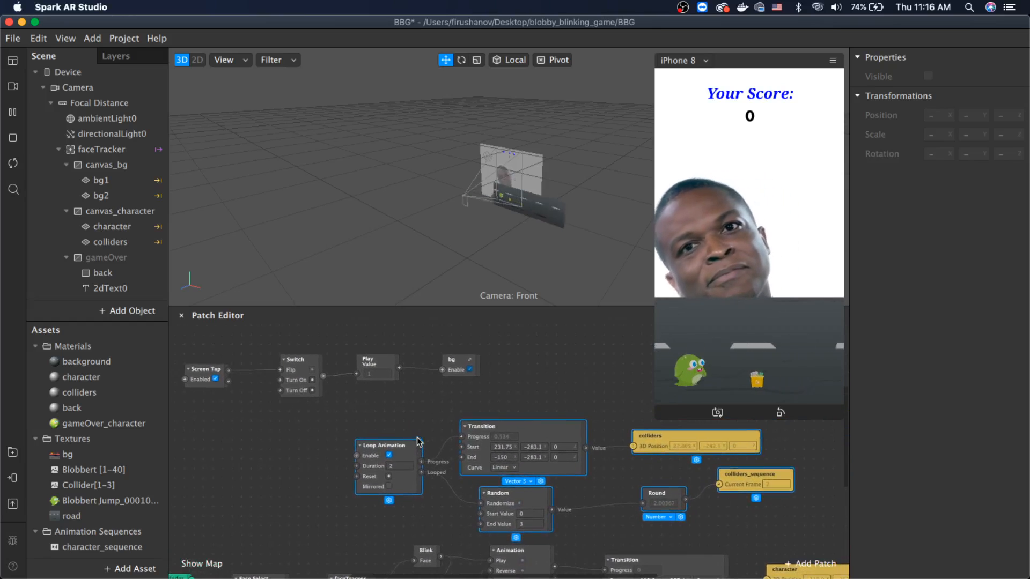
scroll(413, 447, up, 1)
drag(404, 445, 395, 426)
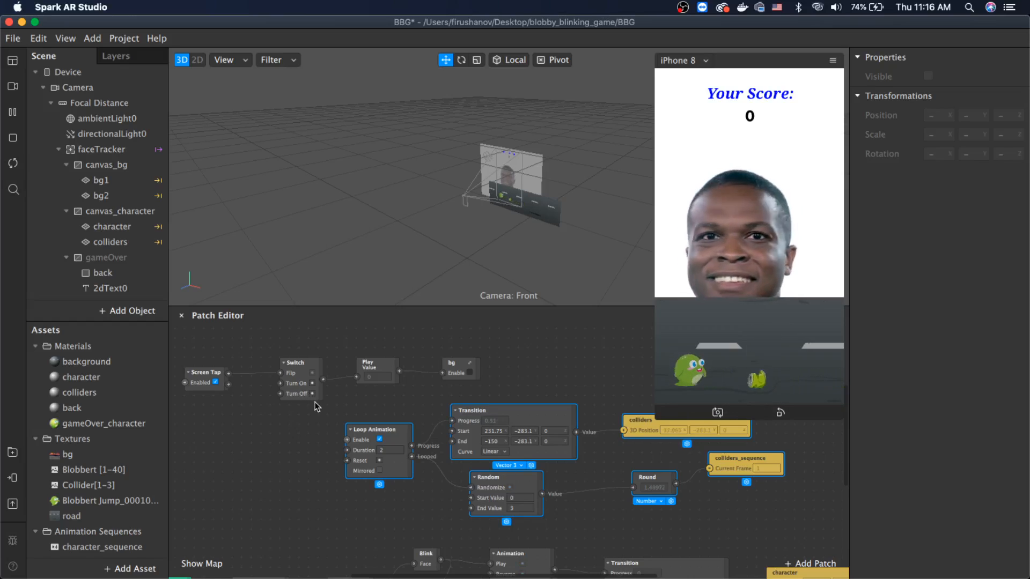
Step: Connect the Switch output to the collider Loop Animation's Enable input and test it by tapping the simulated screen
drag(324, 380, 346, 439)
click(733, 287)
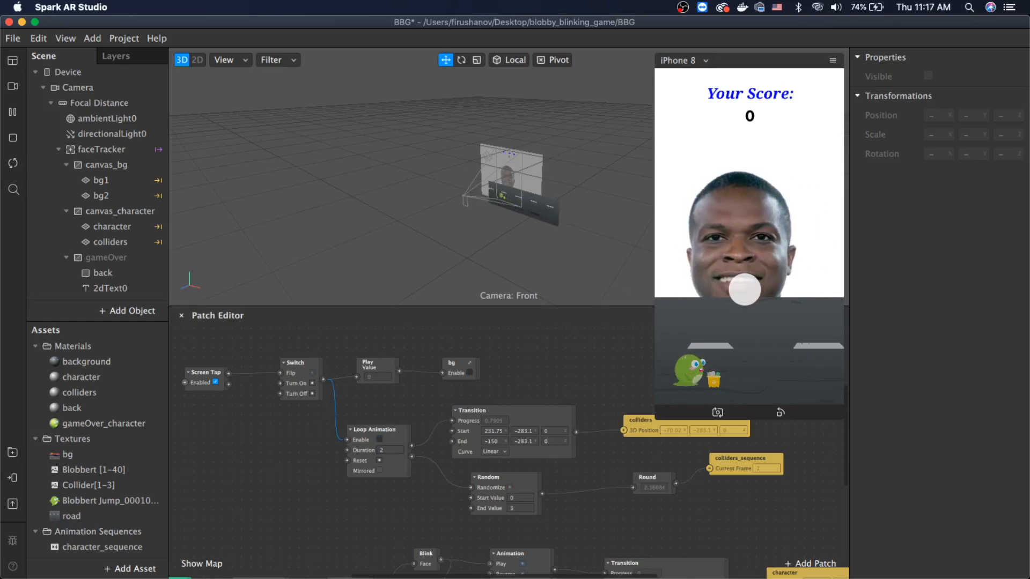
click(747, 290)
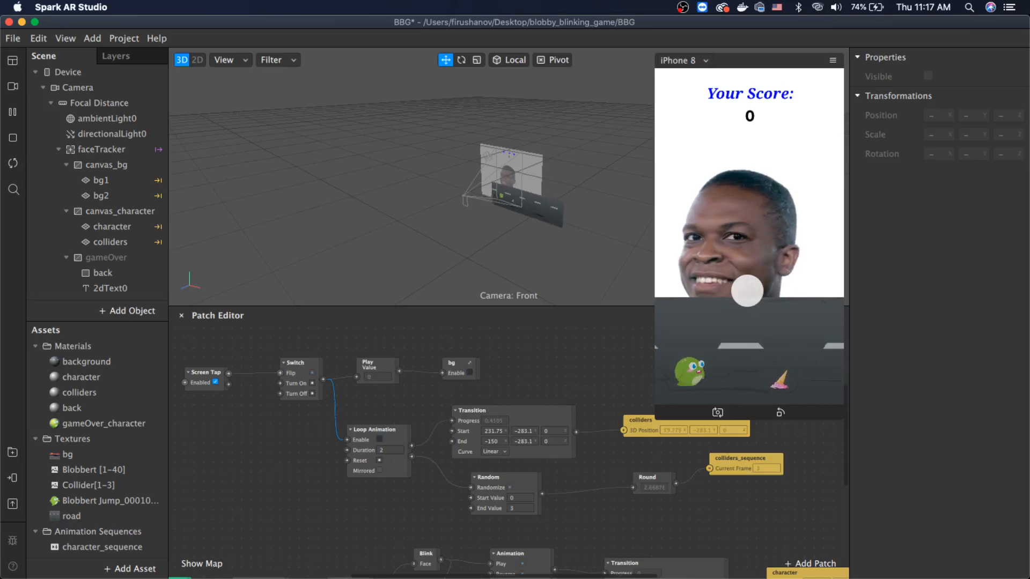
Step: Group all the collider patches, from Loop Animation to colliders_sequence, and name the group "Collider random"
scroll(579, 454, right, 2)
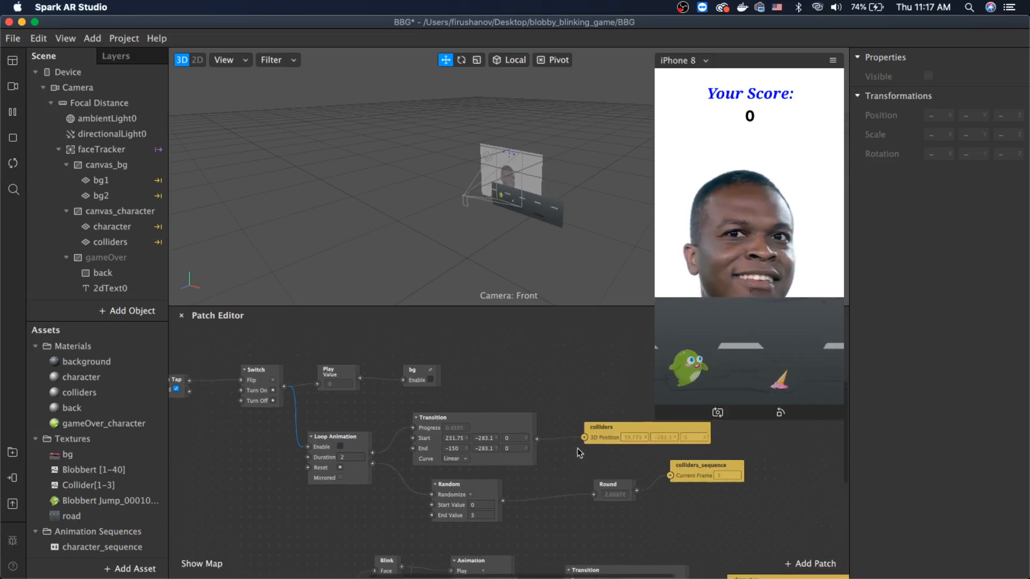
drag(348, 411, 700, 519)
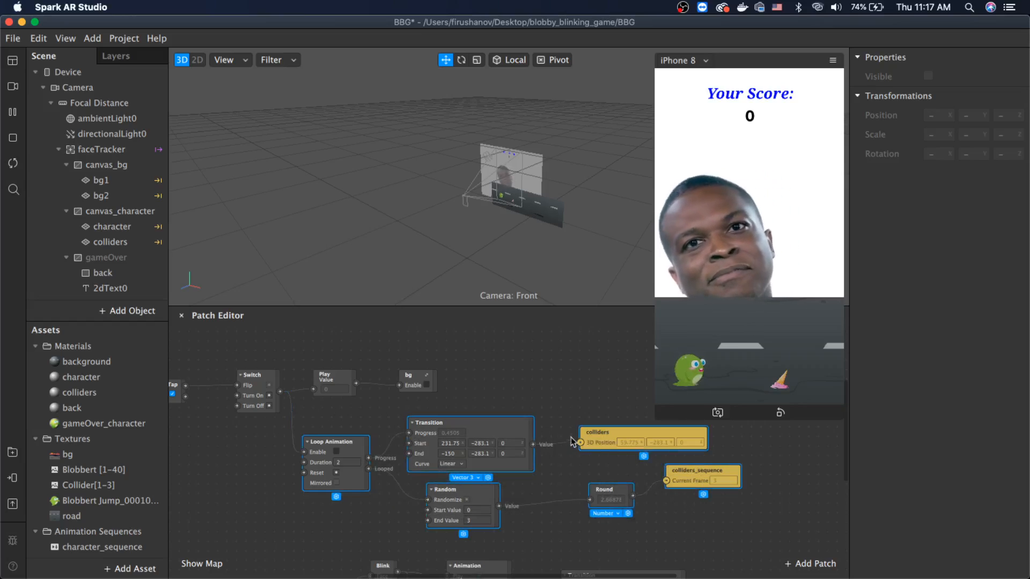
right_click(593, 435)
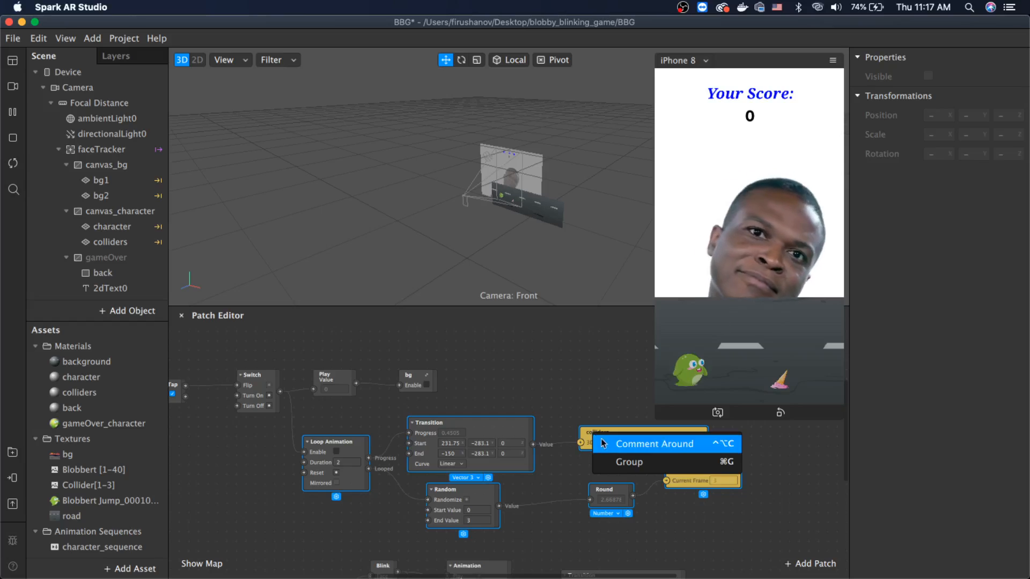
click(629, 461)
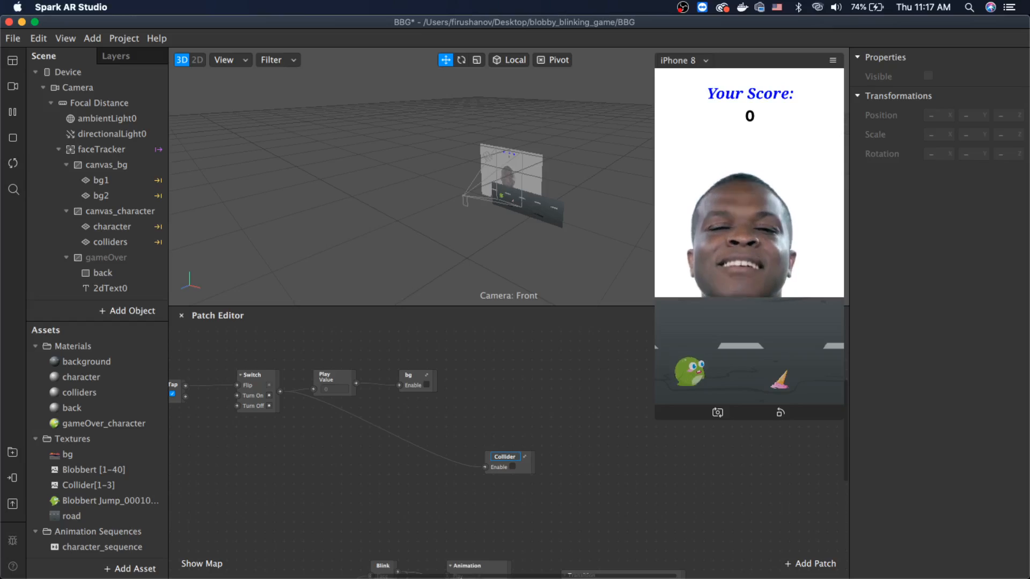
text(m)
key(Return)
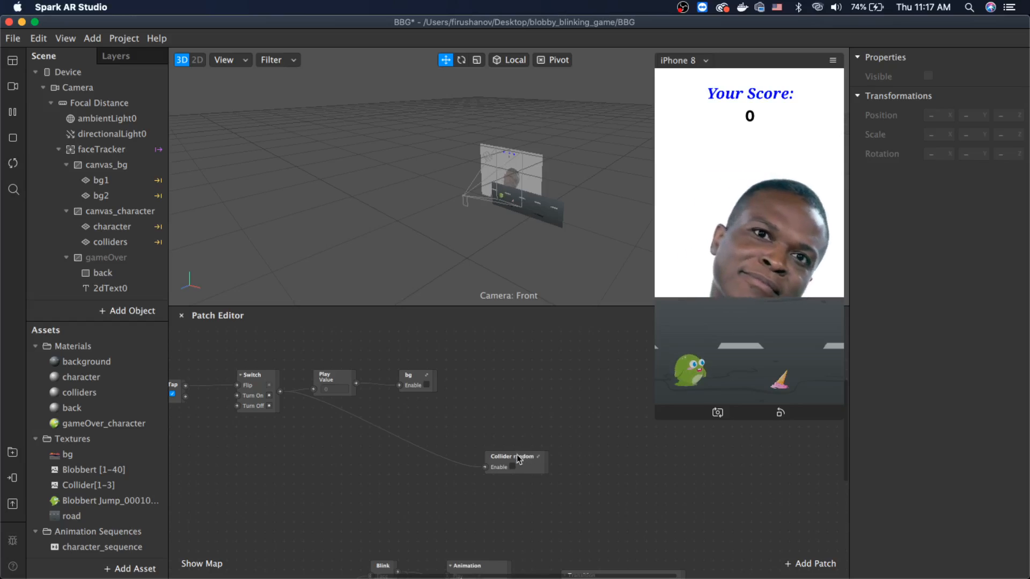
Step: Move the Collider random group beneath bg and connect its Enable input to Play Value instead of the Switch
drag(515, 460, 496, 435)
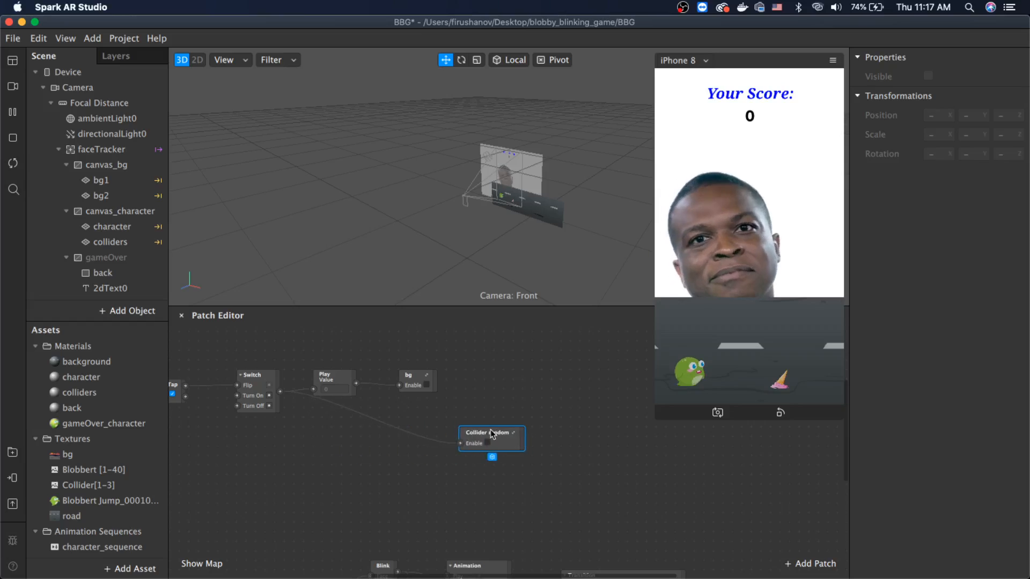
drag(281, 392, 310, 432)
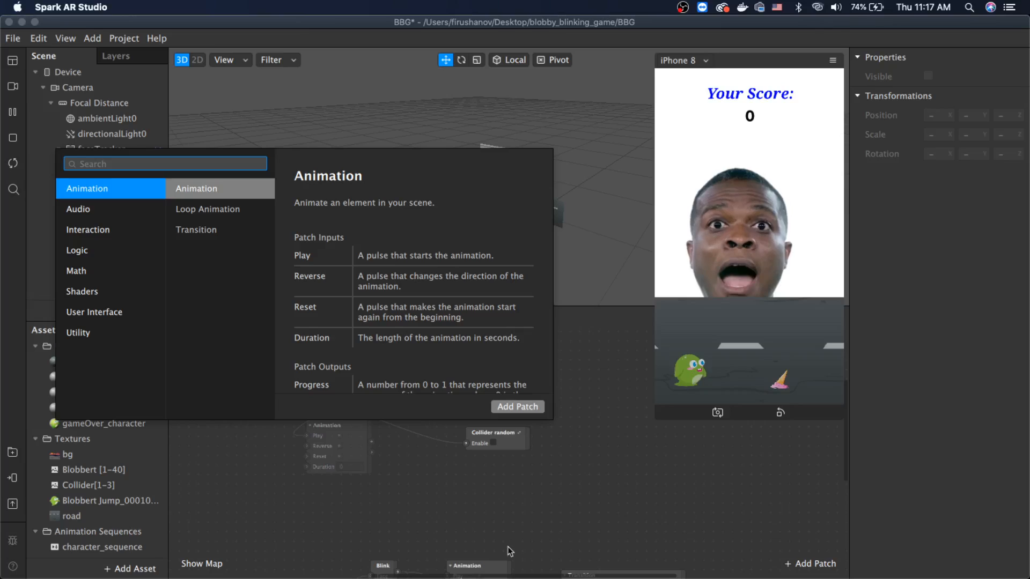
click(493, 528)
drag(464, 442, 366, 425)
drag(357, 384, 403, 429)
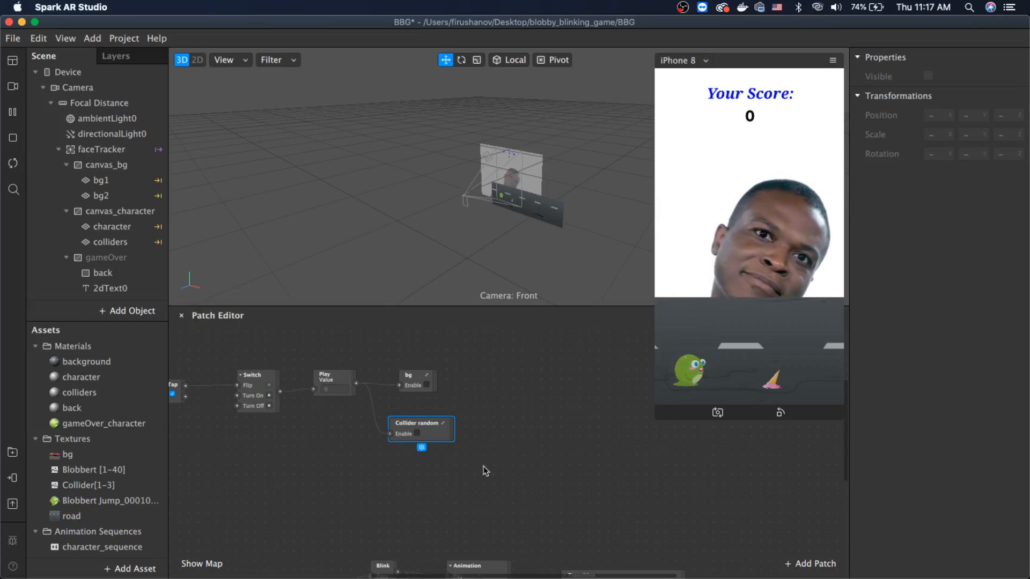
Step: Spread the Face Finder, Face Select and faceTracker patches into an even row set further away from Blink
scroll(485, 472, down, 5)
scroll(485, 472, down, 3)
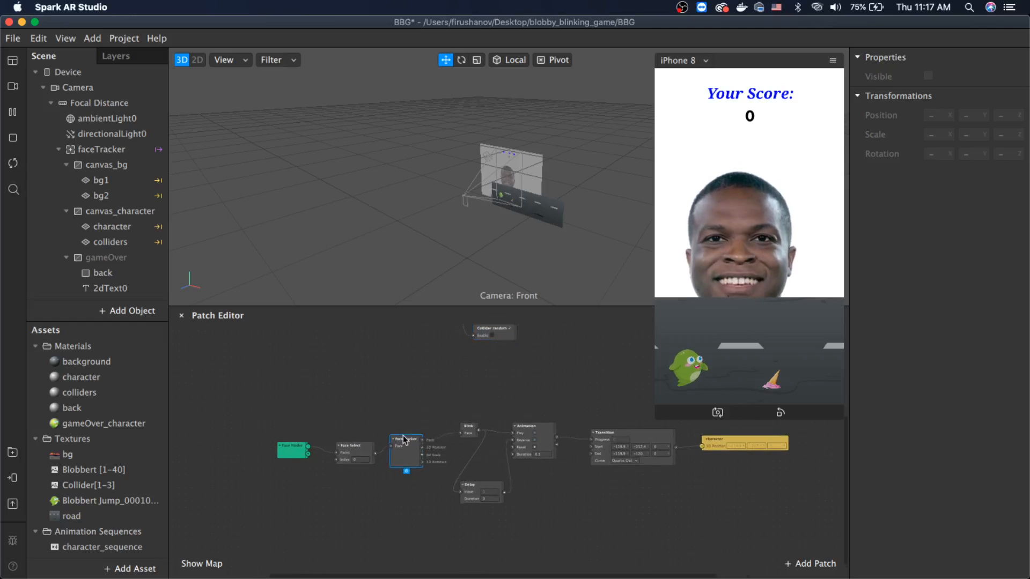
drag(421, 458, 414, 445)
drag(349, 451, 265, 423)
drag(414, 441, 400, 421)
Step: Select the Face Finder, Face Select and faceTracker patches and place a comment frame around them
drag(248, 367, 425, 467)
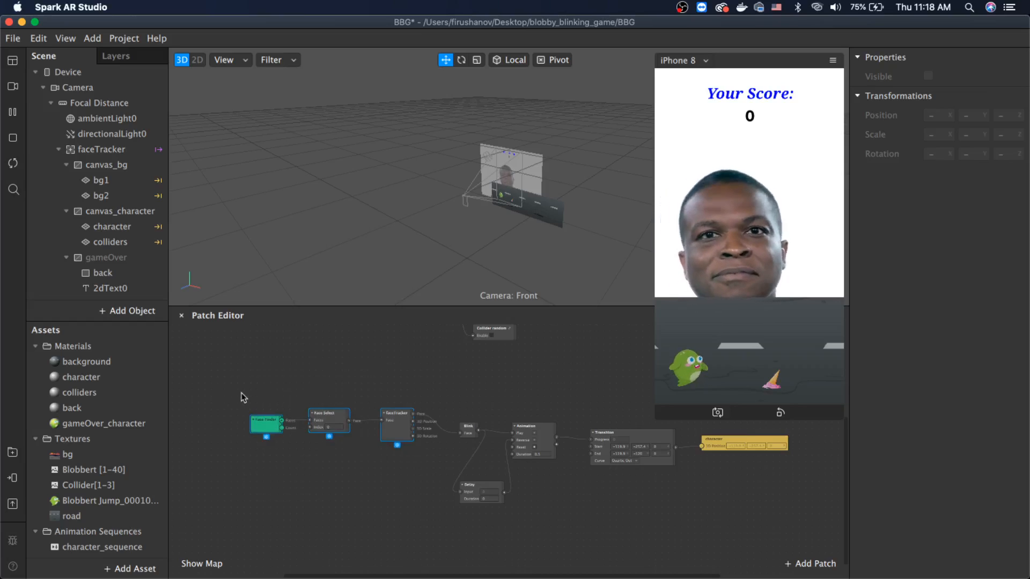
right_click(260, 427)
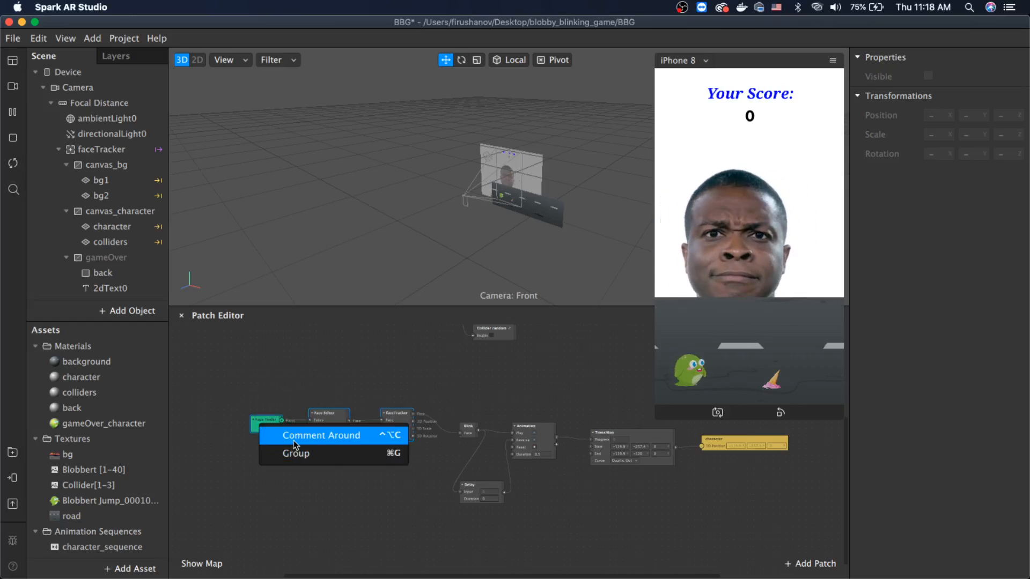
click(294, 435)
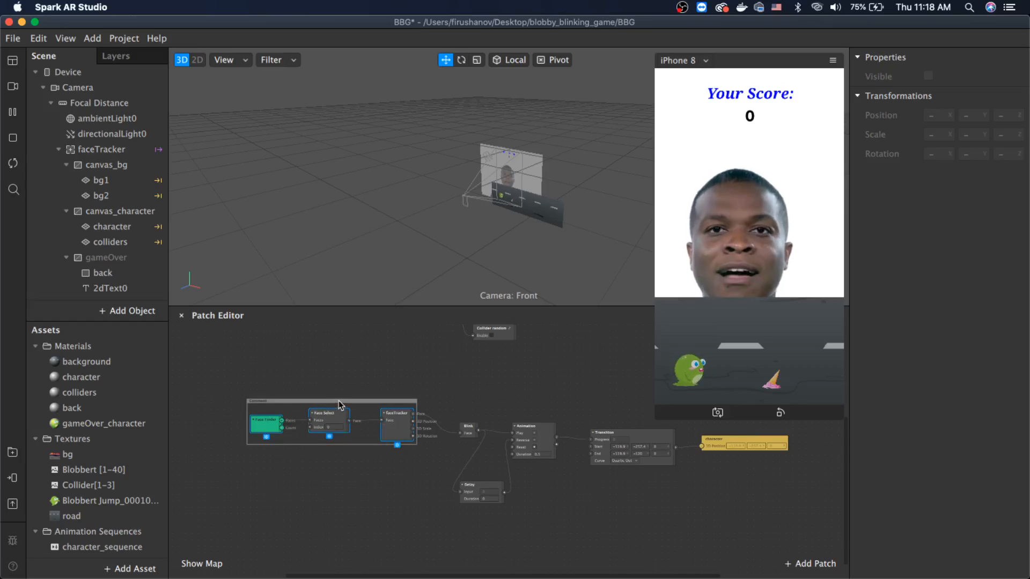
scroll(317, 436, up, 5)
scroll(318, 437, down, 3)
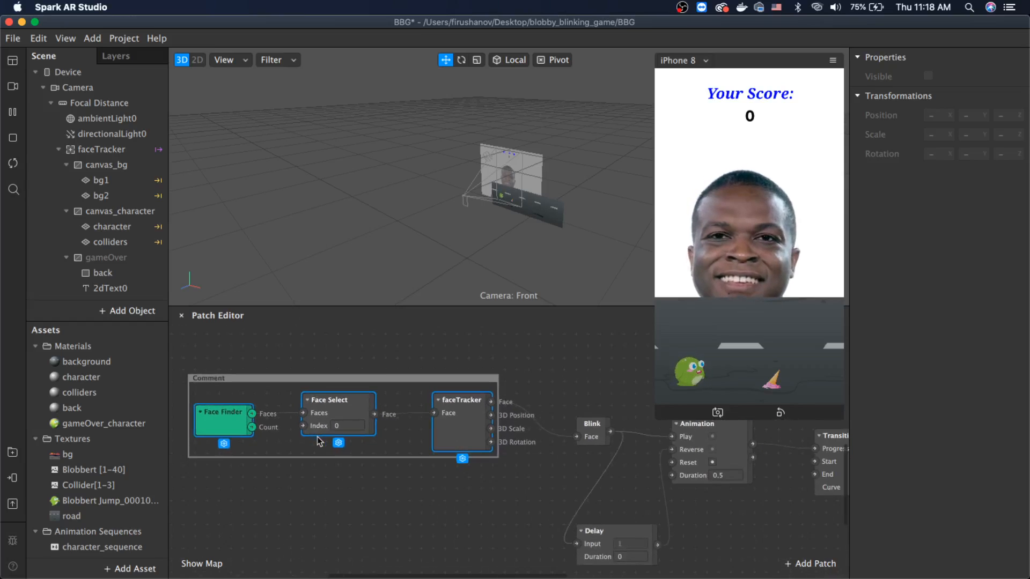
Step: Enlarge the comment frame around the face tracking patches and title it "Face Tracker on blink"
scroll(319, 440, left, 2)
click(544, 409)
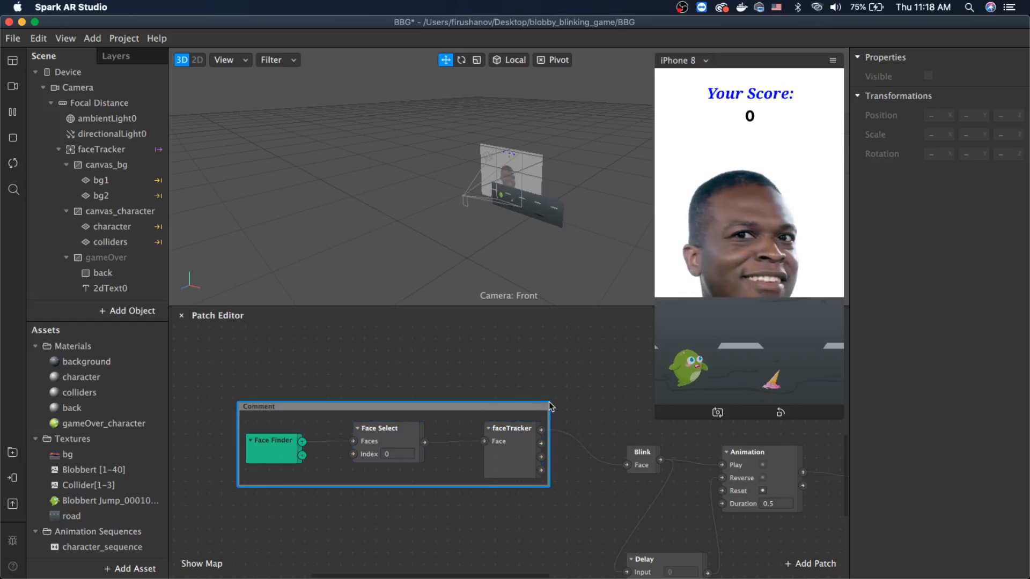
drag(547, 401, 571, 389)
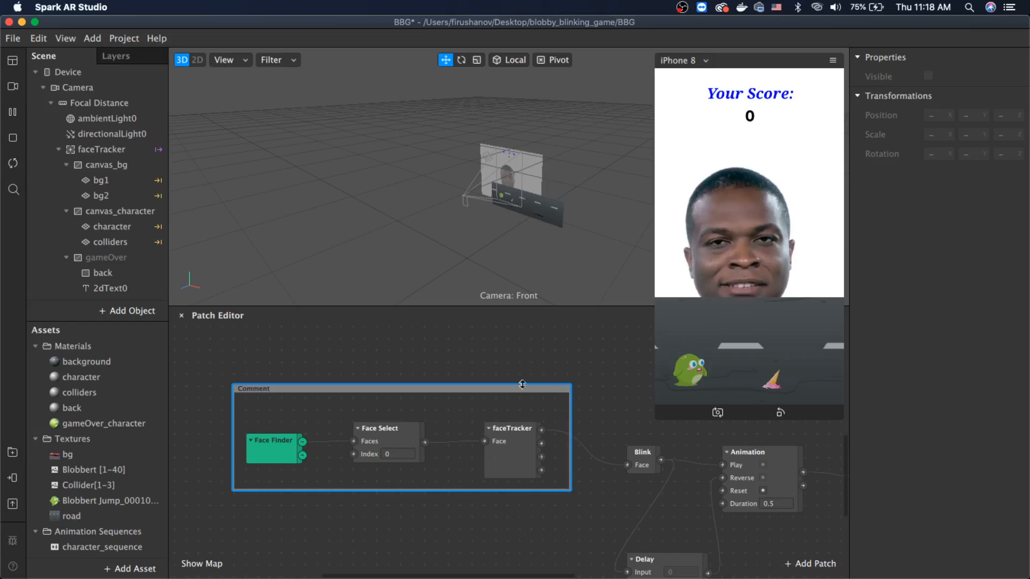
double_click(274, 391)
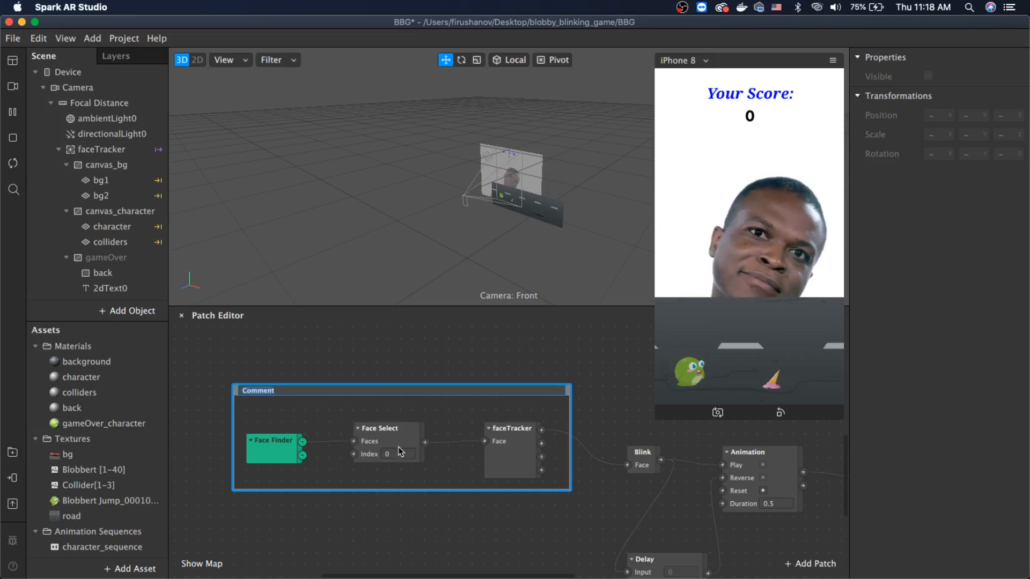
text(Face Tracker on blink)
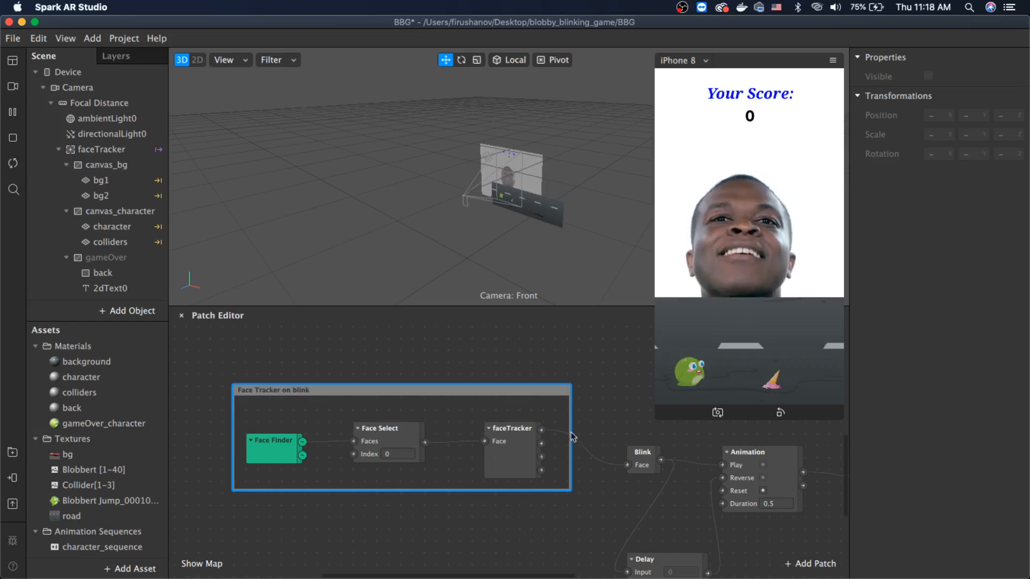
Step: Shift the Animation, Transition and character patches further from Blink, spacing them out in a row
scroll(592, 453, right, 2)
scroll(592, 454, down, 1)
scroll(592, 455, down, 2)
scroll(592, 455, right, 1)
scroll(592, 455, right, 1)
scroll(592, 455, down, 1)
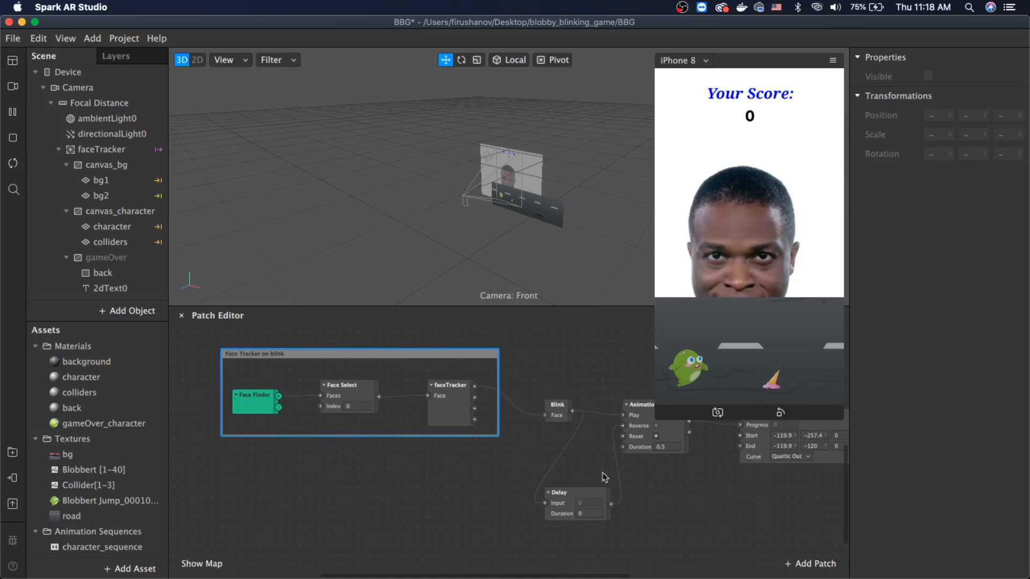
scroll(557, 472, right, 3)
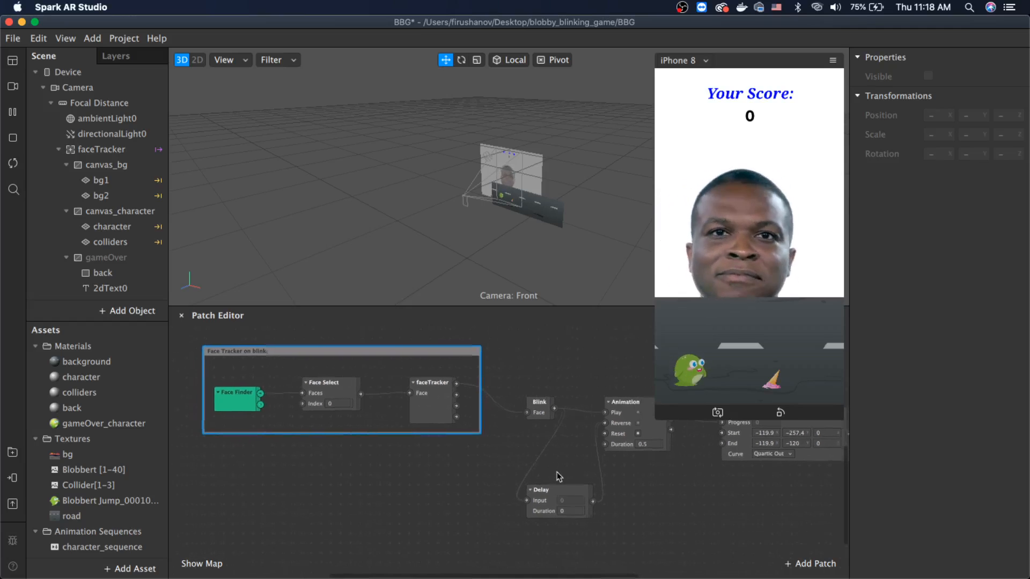
scroll(559, 480, up, 1)
scroll(557, 474, right, 2)
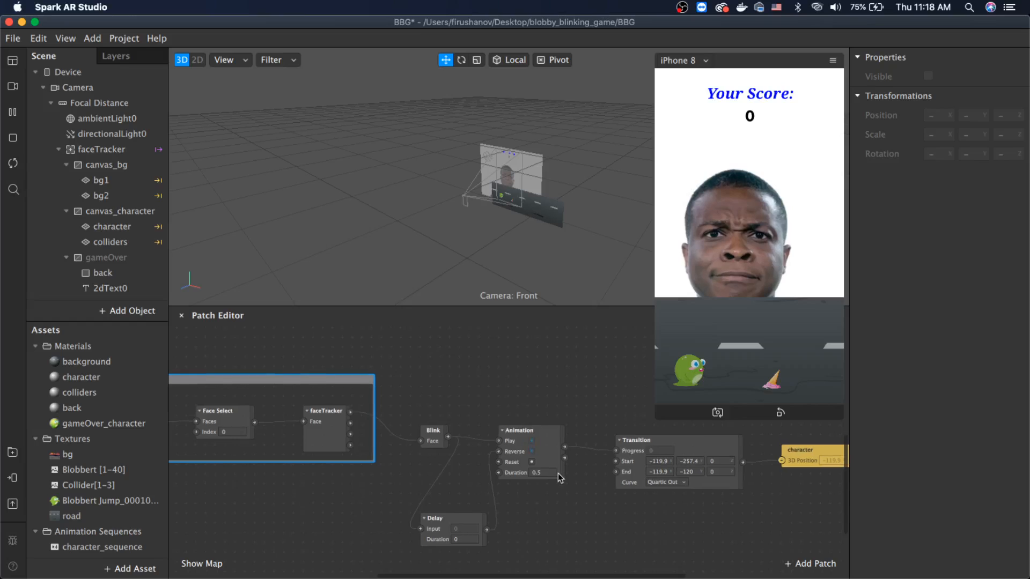
scroll(557, 473, down, 2)
scroll(525, 461, right, 2)
drag(482, 442, 504, 455)
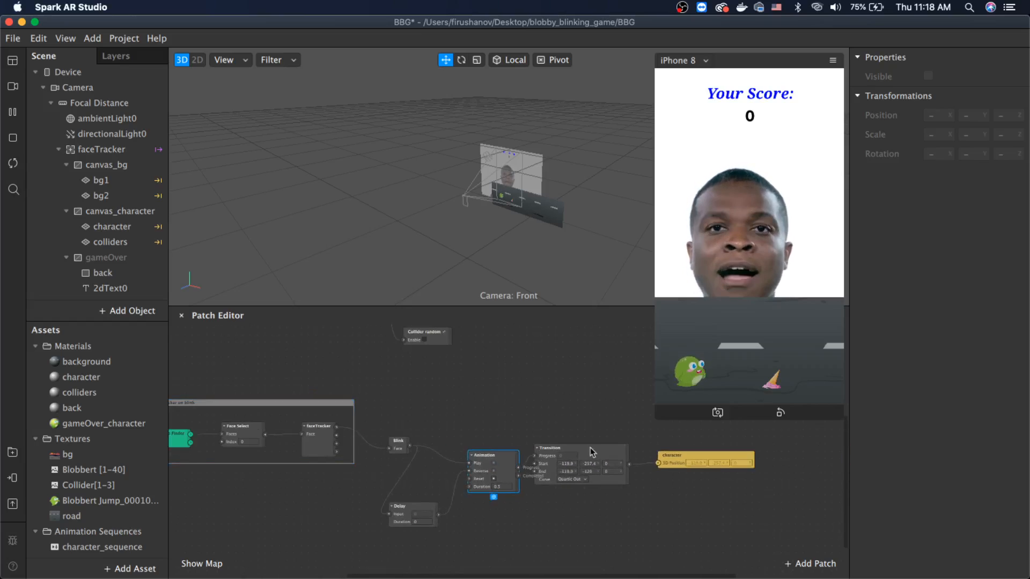
drag(590, 448, 604, 455)
drag(696, 458, 719, 458)
drag(590, 456, 612, 456)
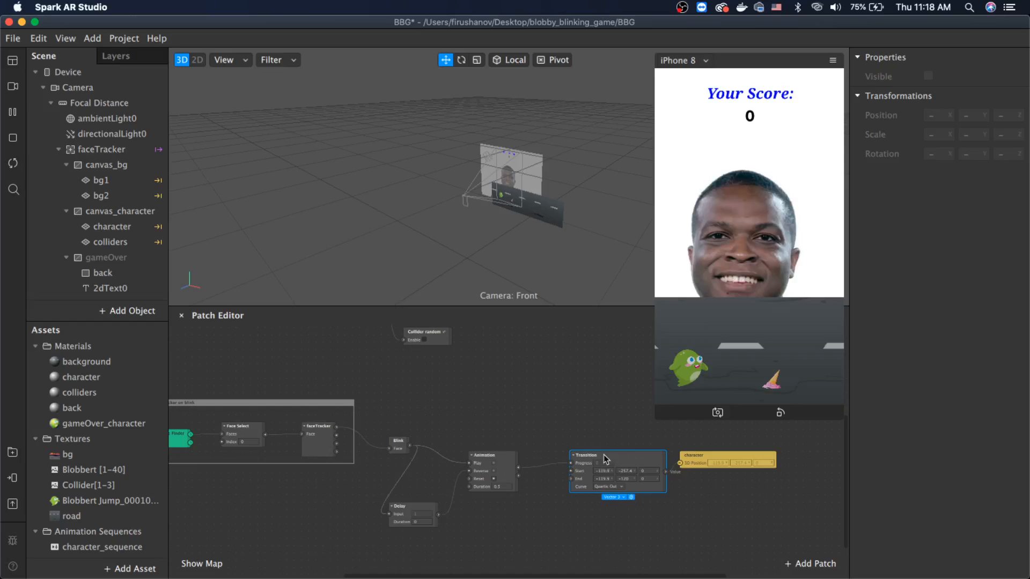
Step: Centre Animation between Blink and Transition, and tuck the Delay patch in just before it
drag(483, 455, 504, 463)
drag(405, 514, 428, 497)
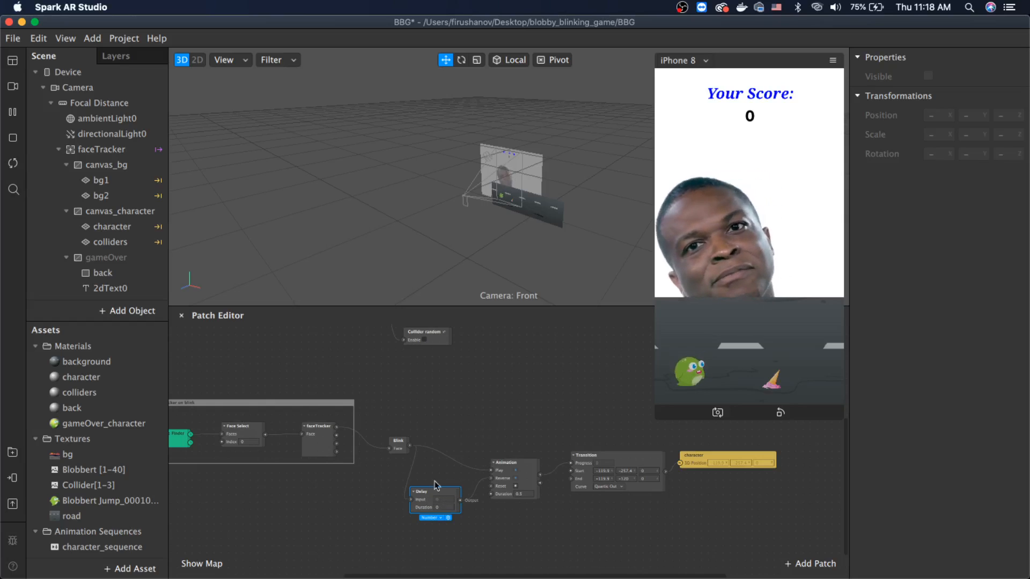
drag(440, 500, 447, 486)
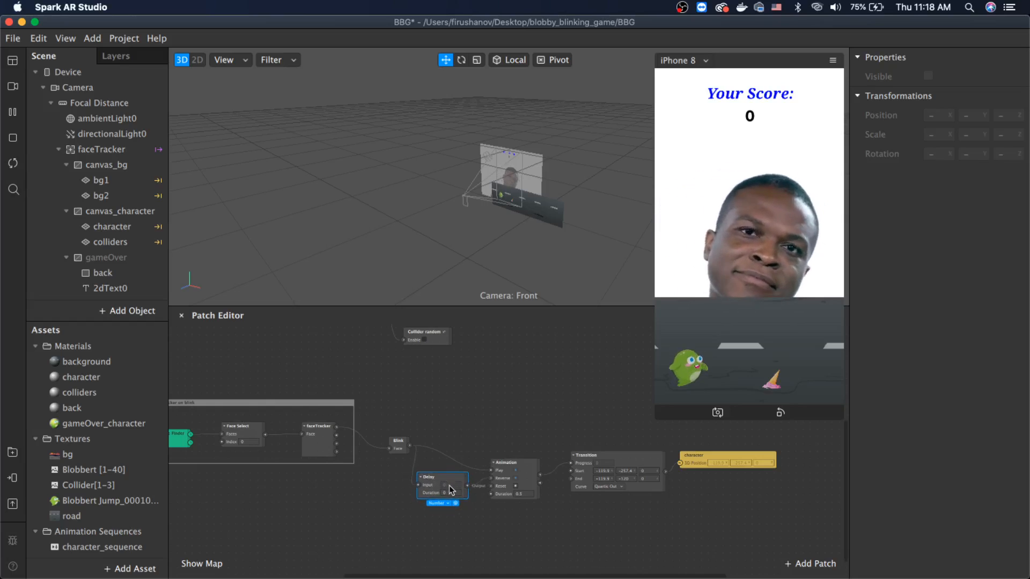
Step: Group the Delay, Animation, Transition and character patches and name the group "Character Animation"
drag(446, 415, 733, 515)
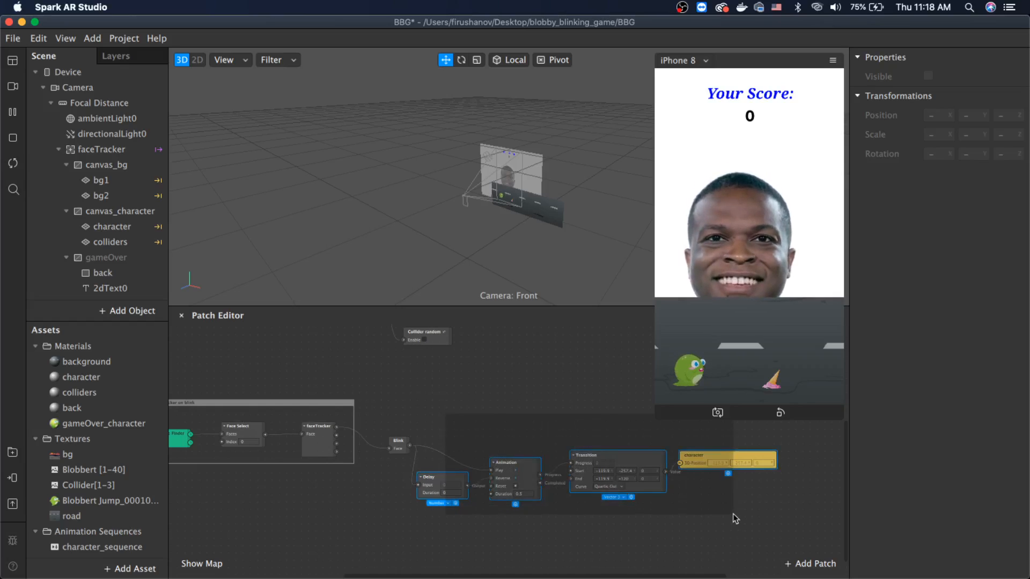
drag(736, 519, 735, 518)
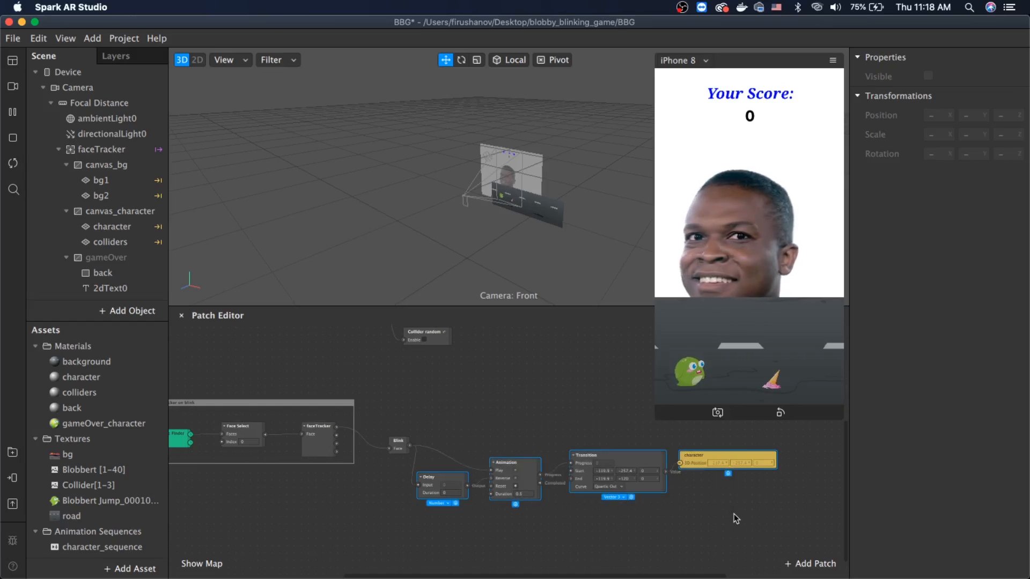
right_click(695, 459)
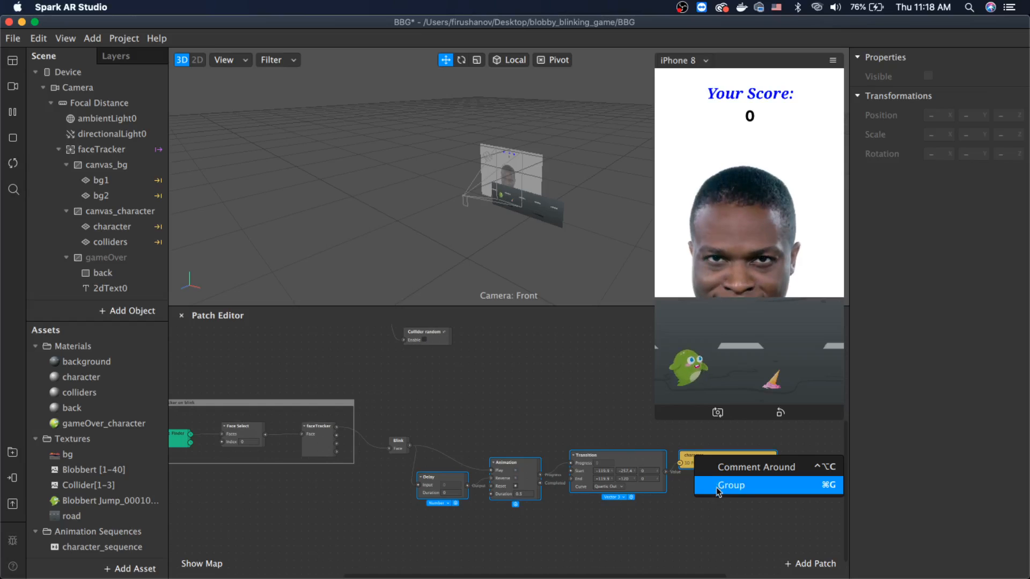
click(718, 485)
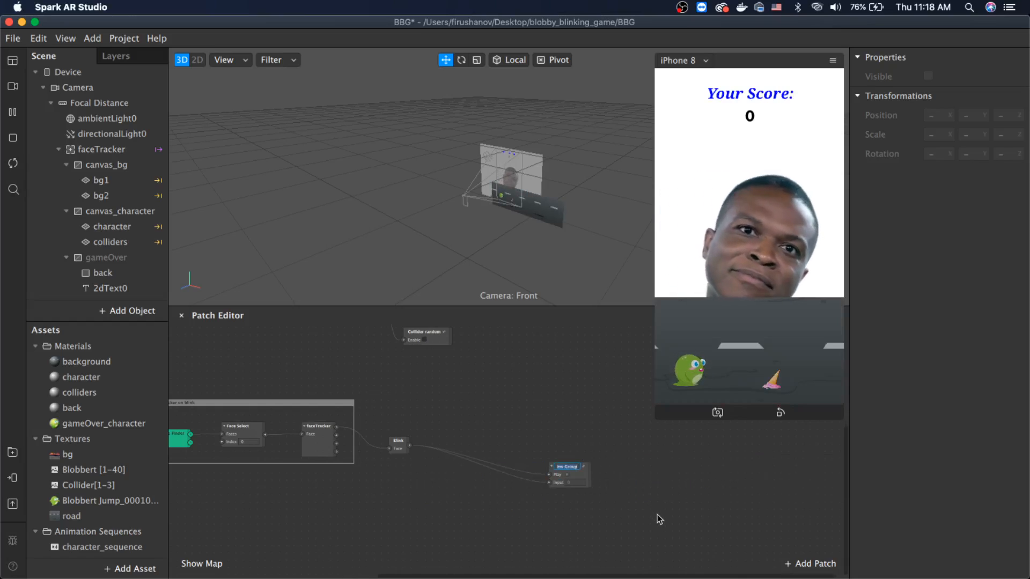
text(Charac)
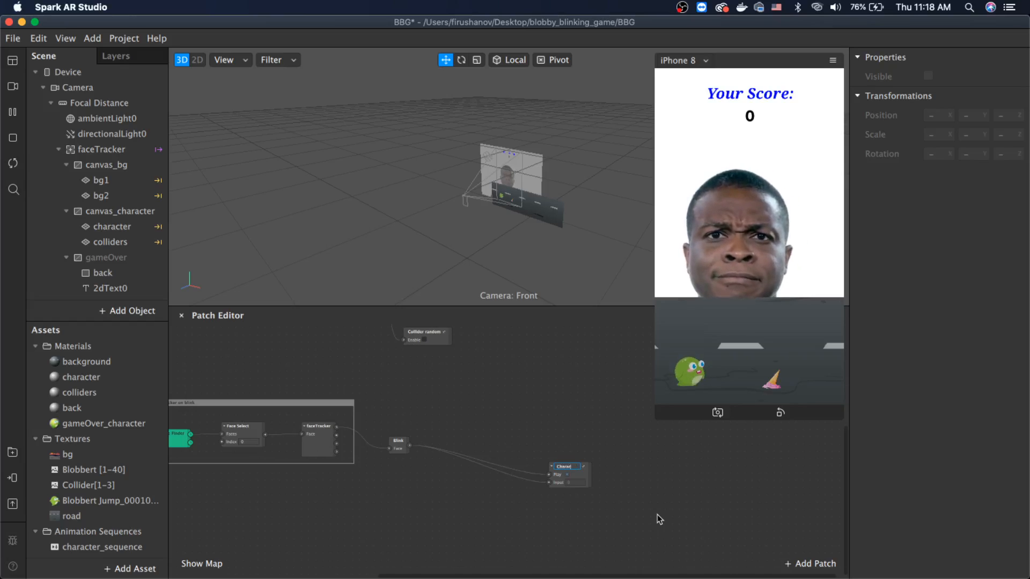
text(ter Anima)
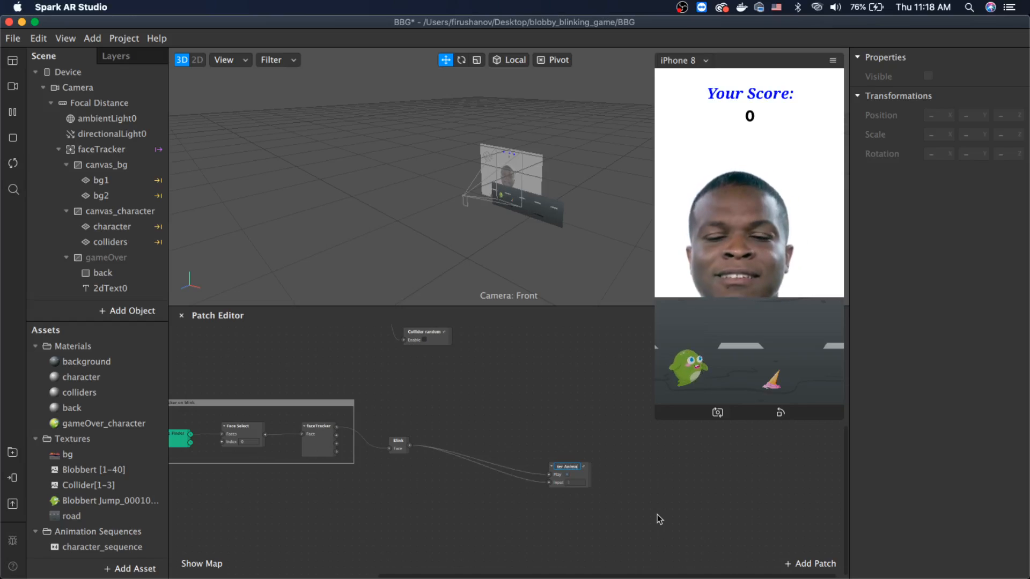
text(tion)
key(Return)
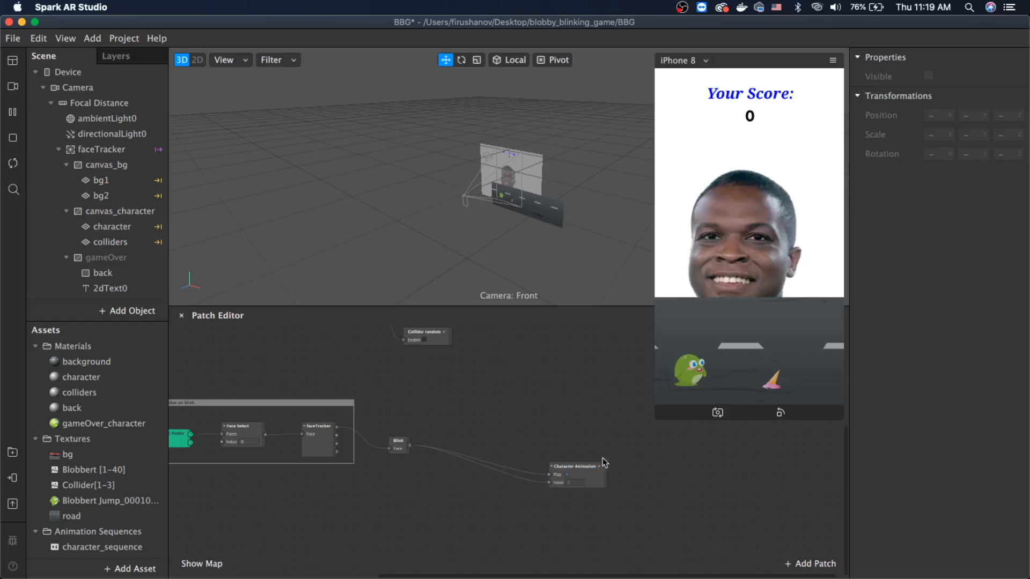
Step: Place the Character Animation group beside Blink and move the whole face-tracking chain up, closer beneath the Screen Tap chain
drag(604, 462, 485, 440)
scroll(482, 439, down, 3)
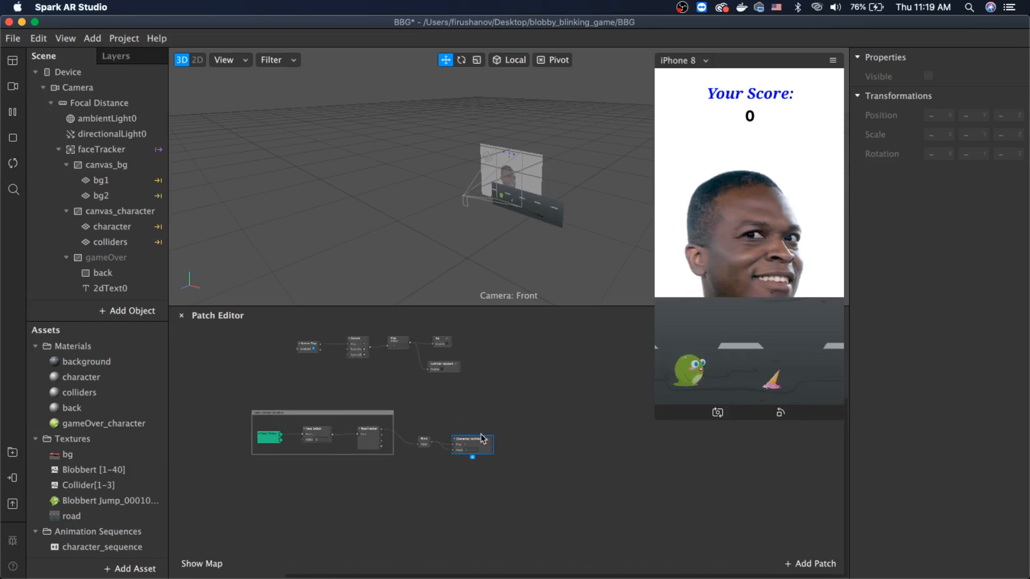
scroll(483, 439, up, 3)
scroll(483, 439, left, 4)
scroll(483, 439, down, 3)
scroll(483, 439, up, 1)
scroll(483, 439, up, 2)
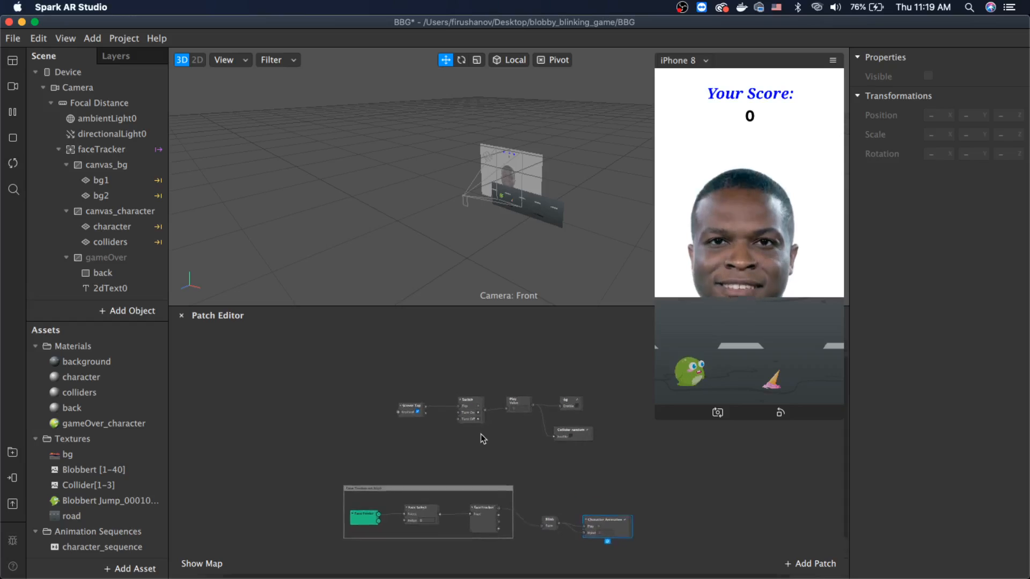
scroll(480, 434, up, 2)
click(370, 466)
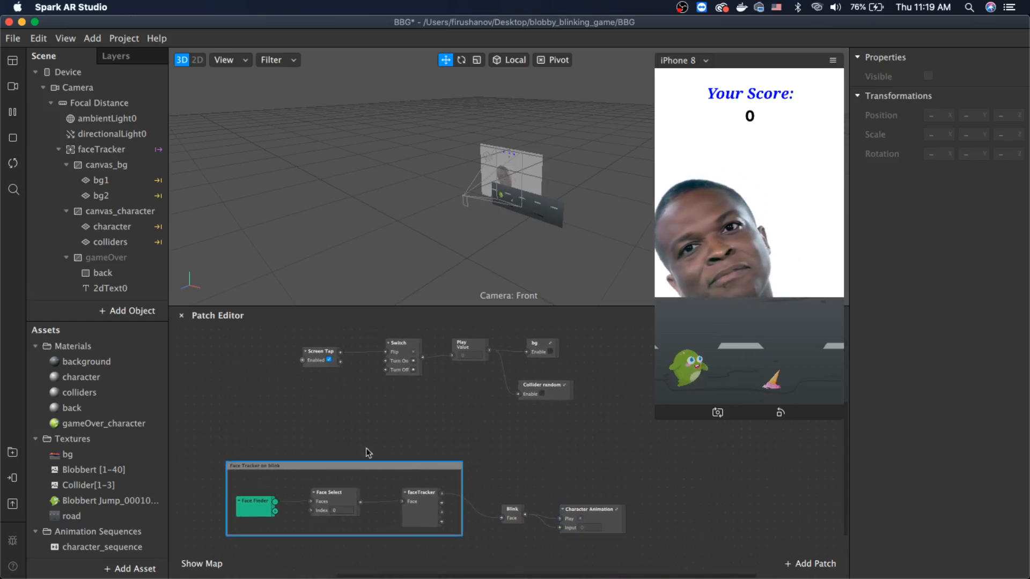
drag(350, 424, 607, 477)
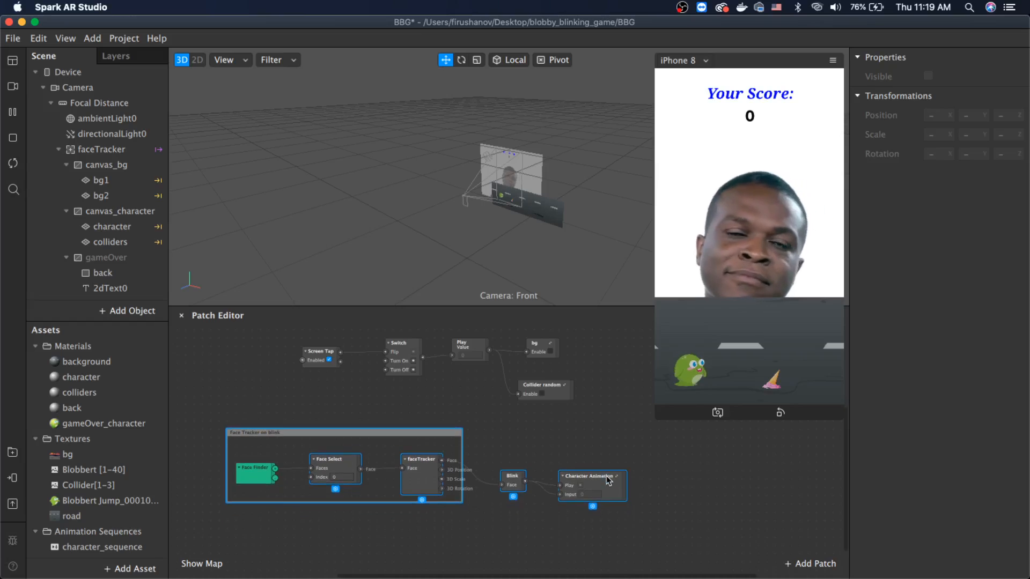
scroll(608, 480, right, 5)
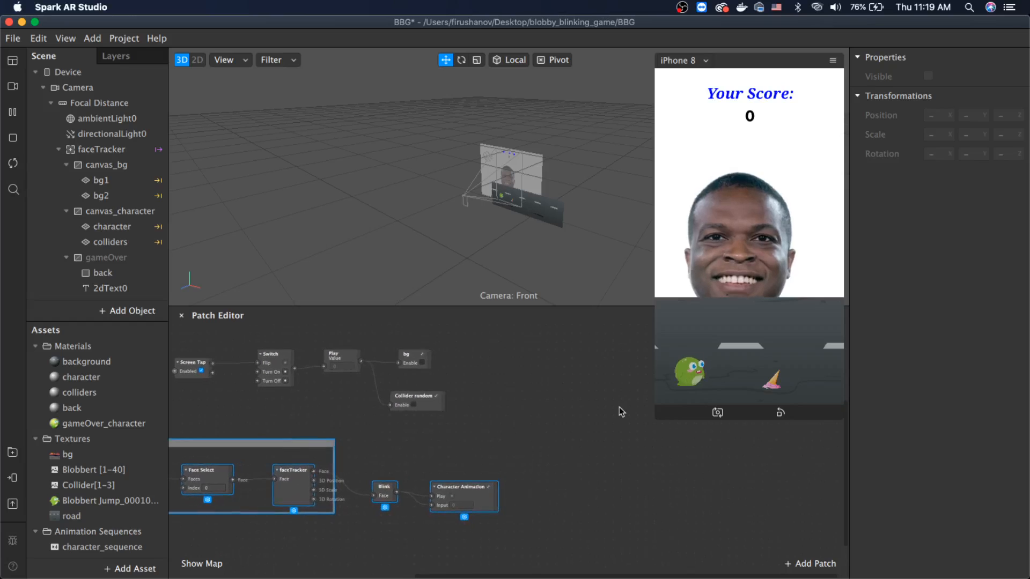
click(463, 435)
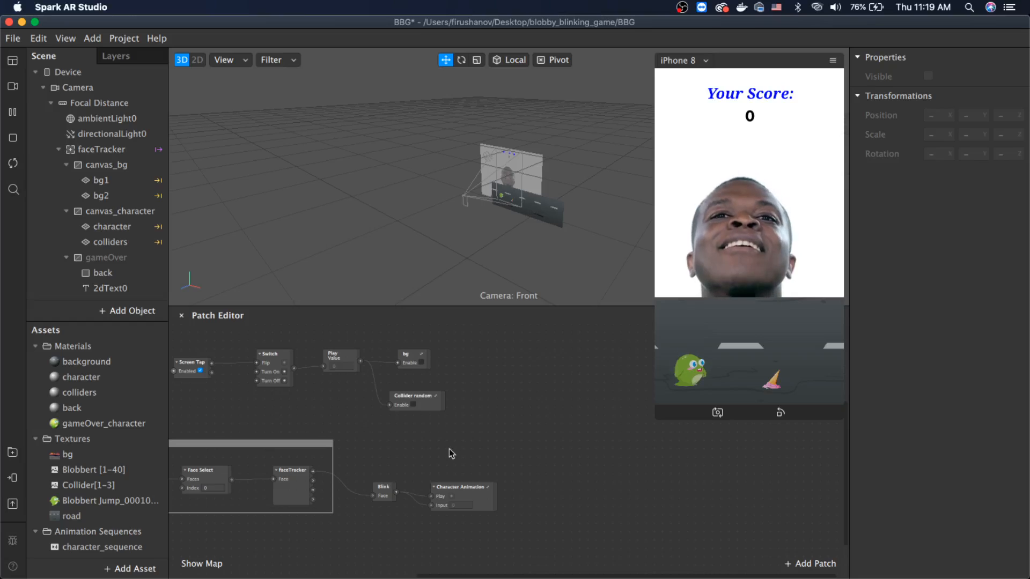
Step: Add an output named X to the Collider random group in its group properties
drag(425, 399, 418, 401)
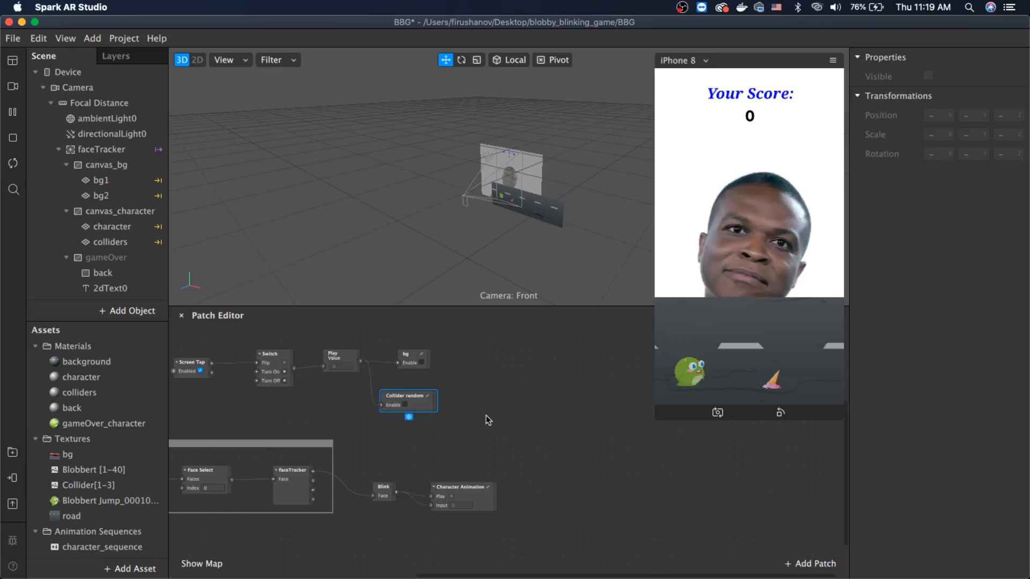
right_click(406, 397)
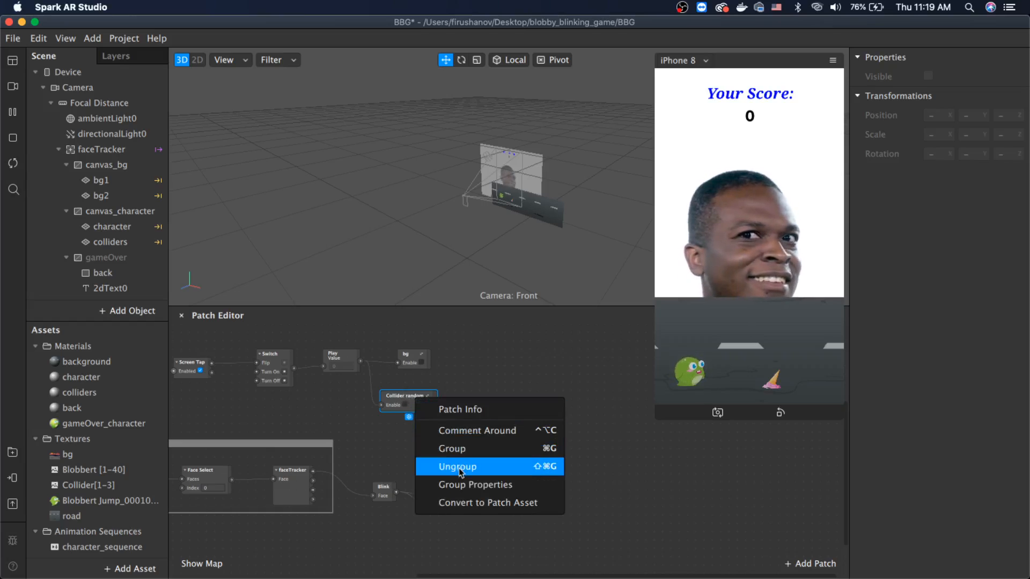
click(464, 485)
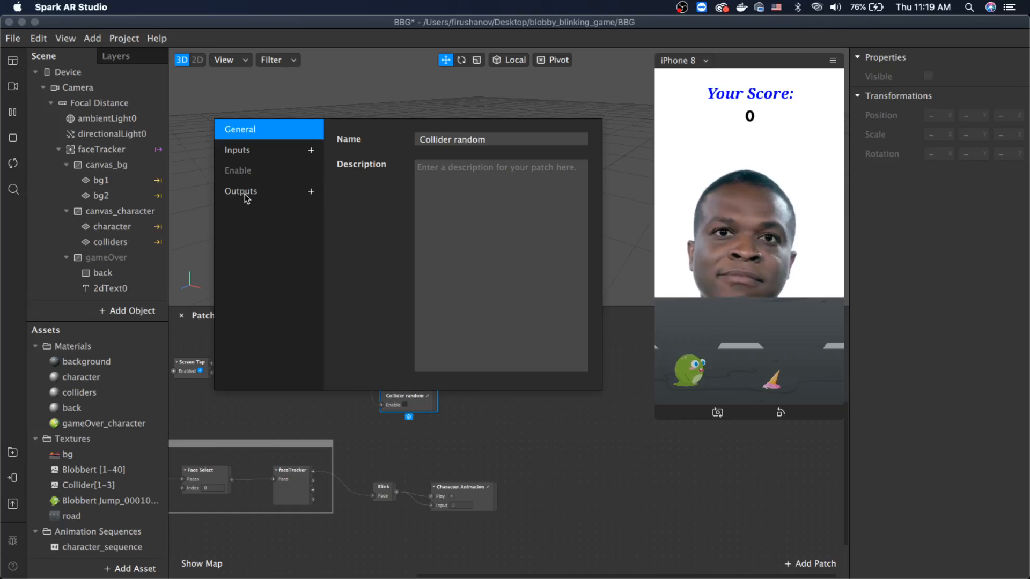
click(310, 192)
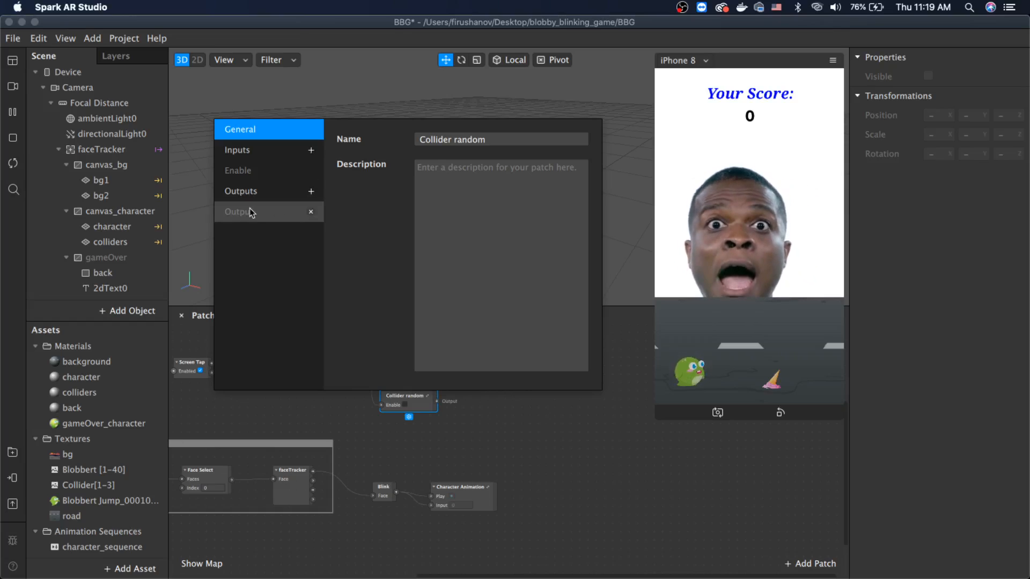
click(290, 211)
click(456, 140)
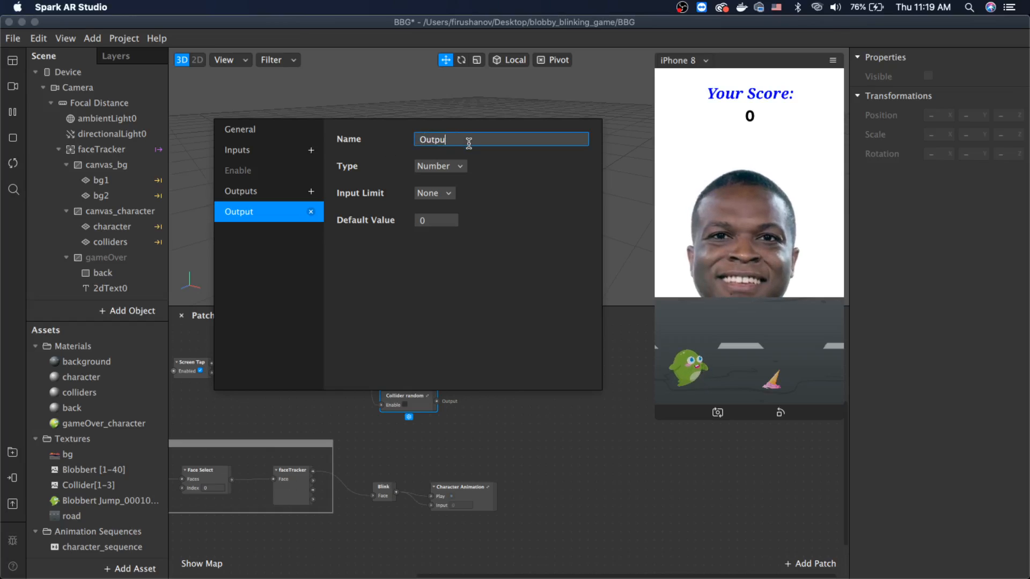
key(BackSpace)
key(BackSpace)
key(BackSpace)
key(BackSpace)
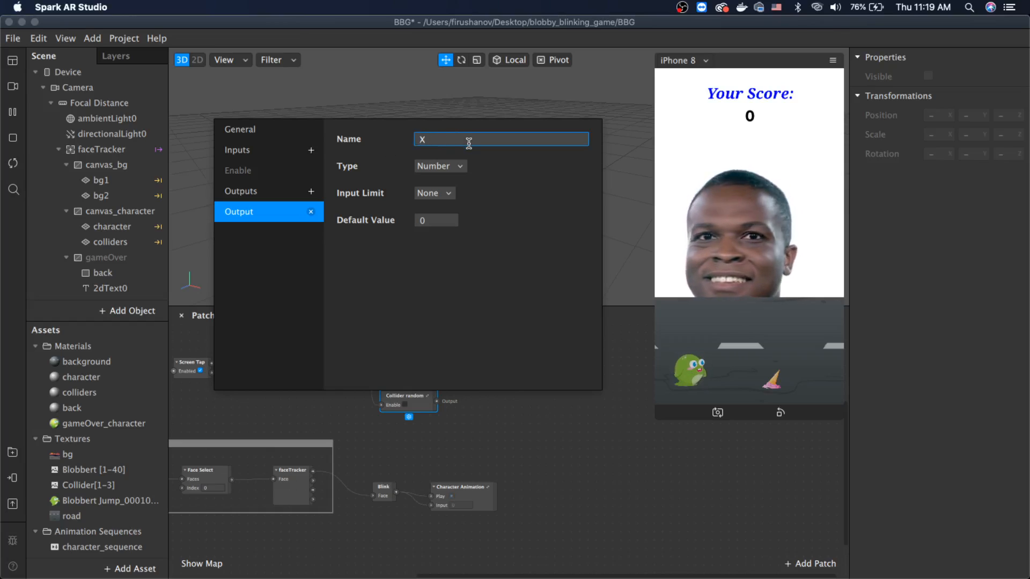
key(Return)
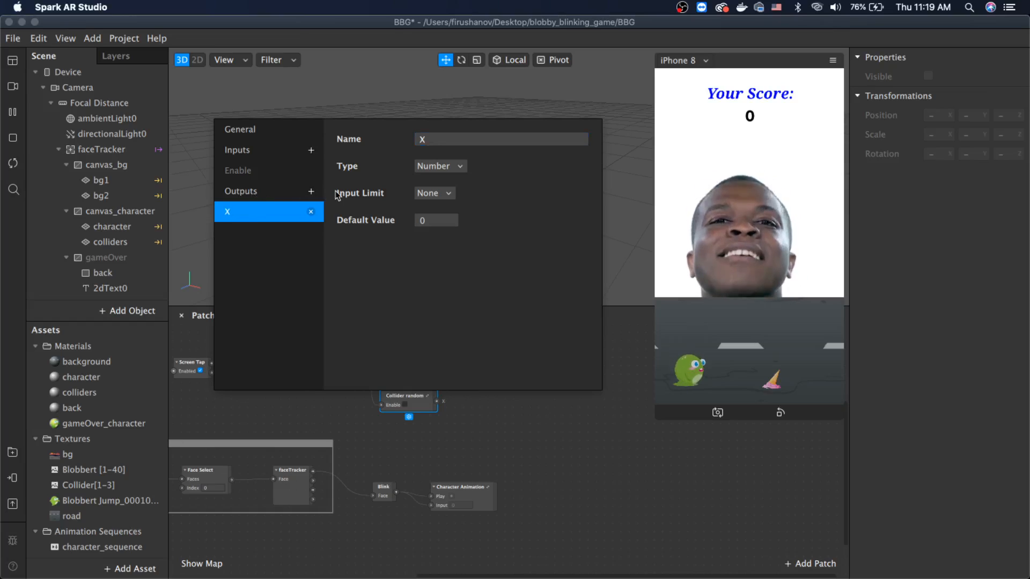
Step: Add a second output named Y to the Collider random group and close its properties
click(311, 192)
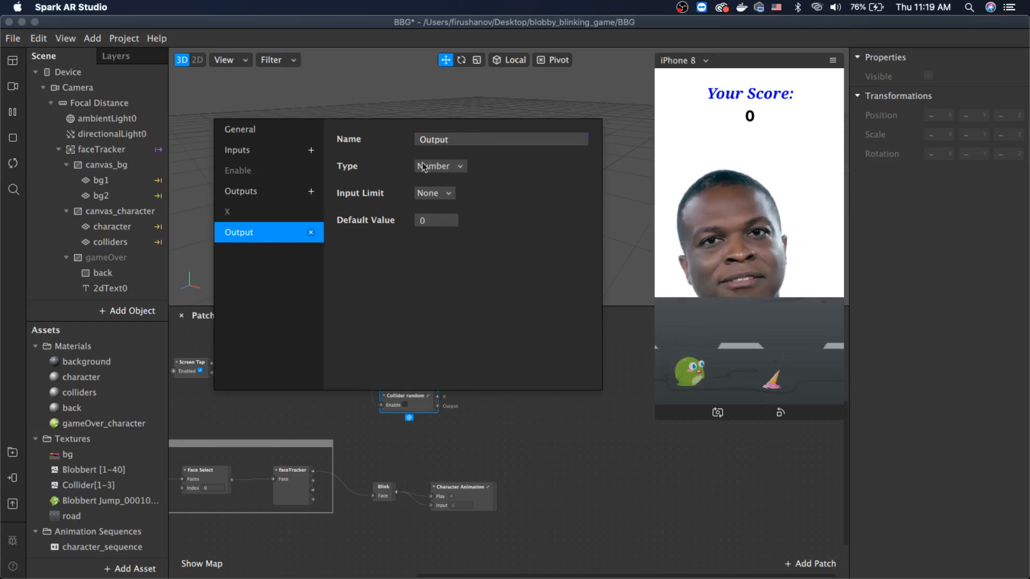
double_click(453, 141)
key(BackSpace)
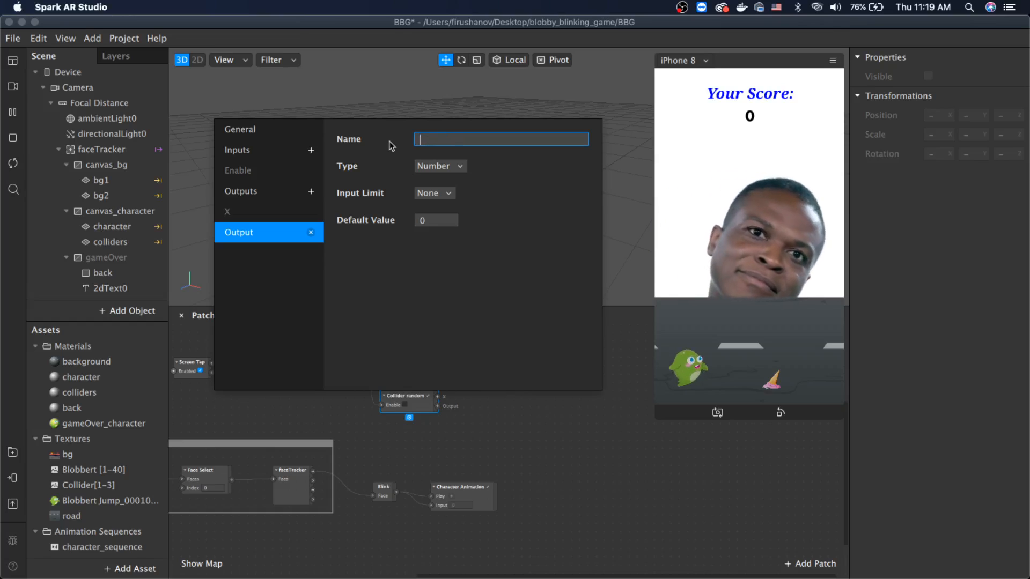
text(Y)
key(Return)
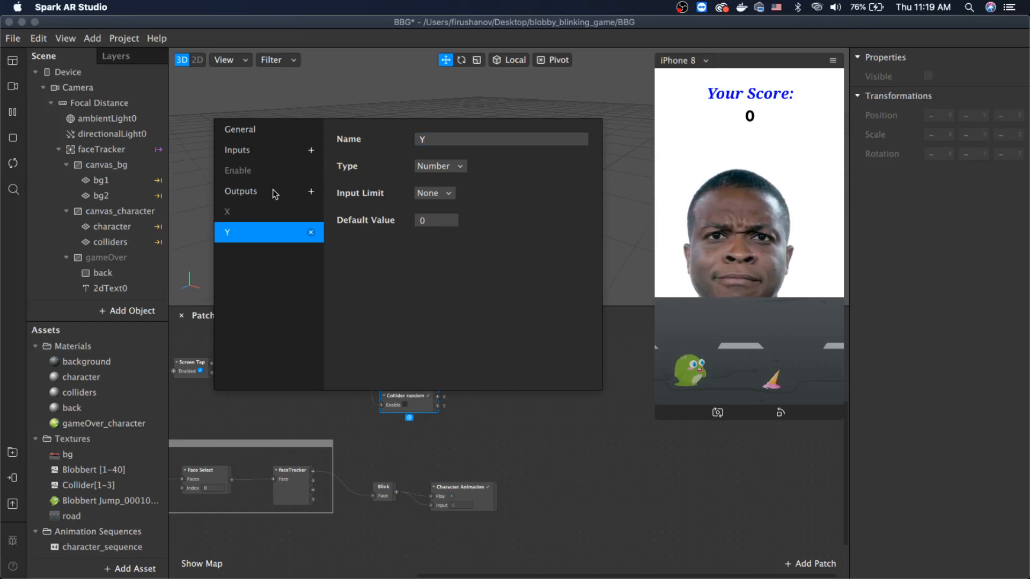
click(271, 210)
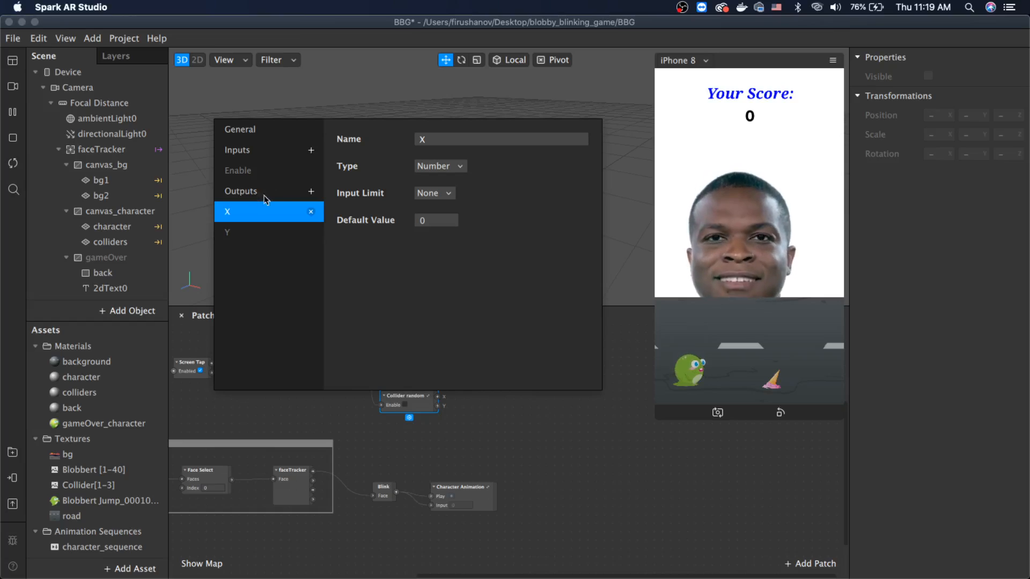
click(579, 444)
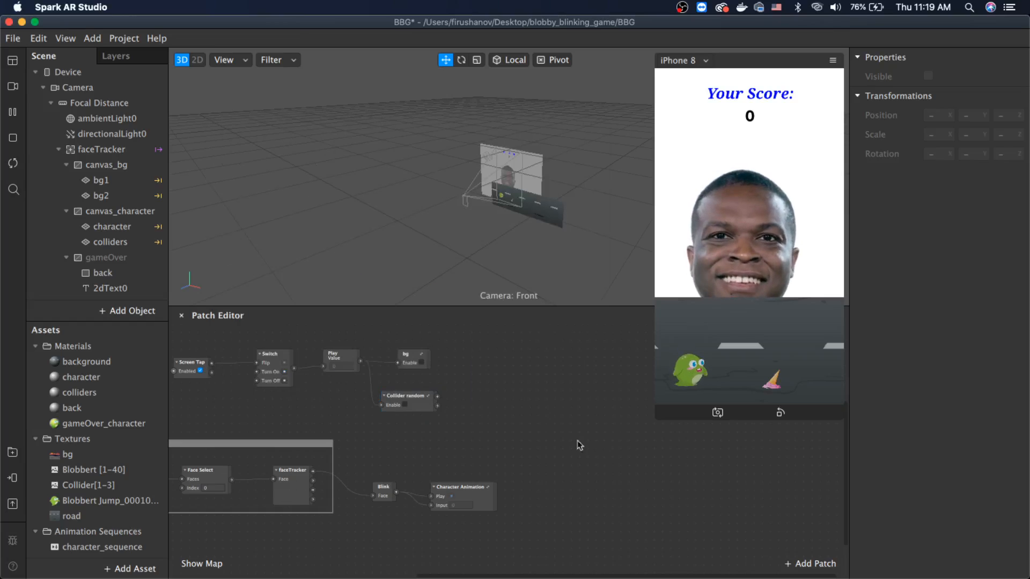
Step: Open the Collider random group and move the Round and colliders_sequence patches down, clear of the X and Y output patches
double_click(429, 397)
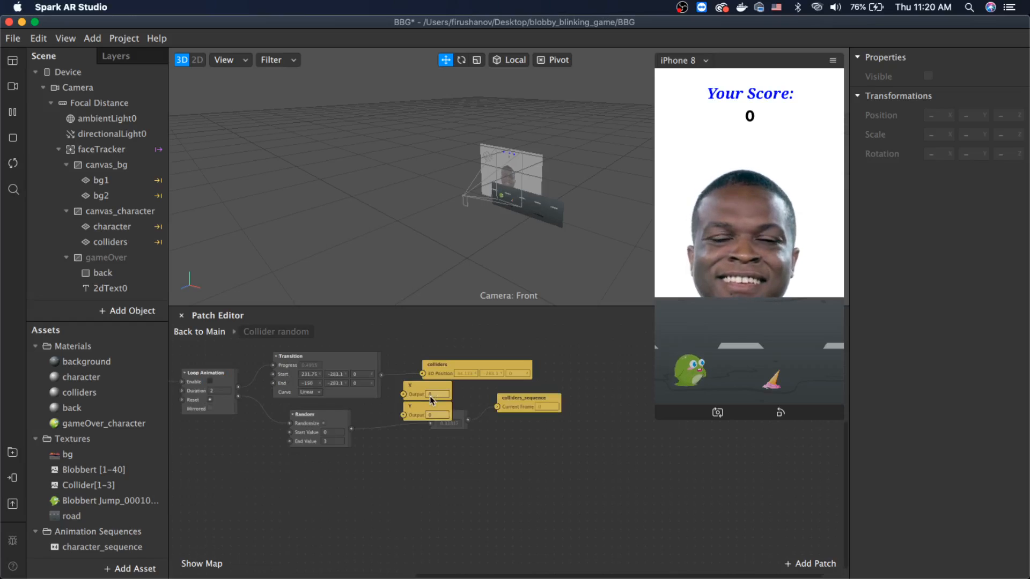
drag(459, 416, 466, 444)
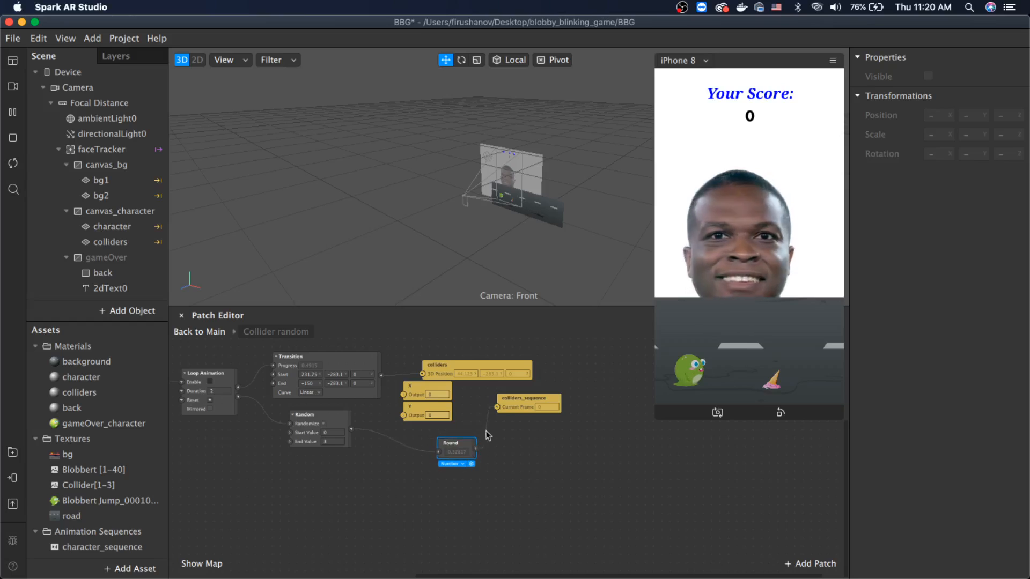
drag(525, 401, 541, 437)
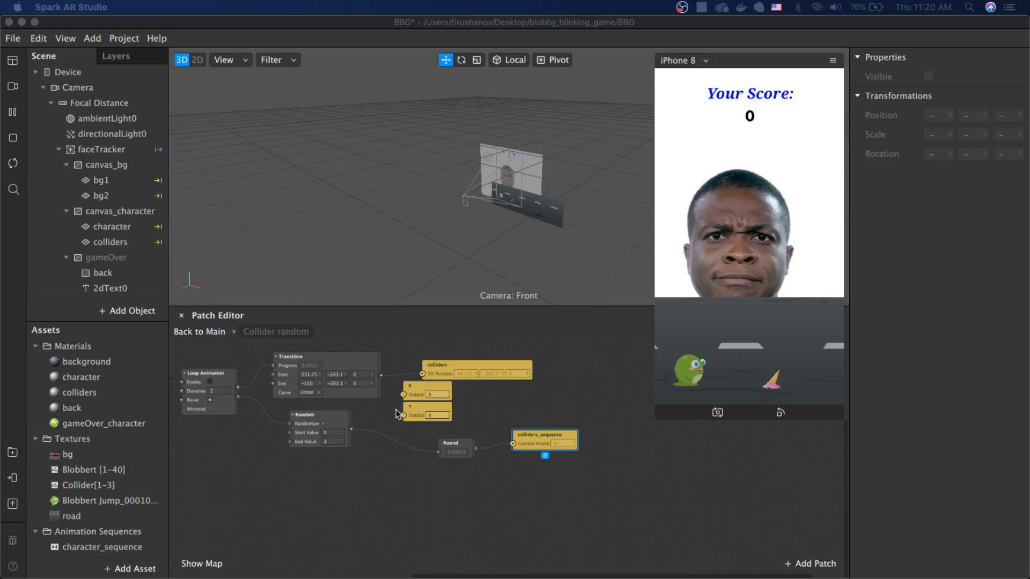
Step: Move the X and Y output patches together to the far end of the graph, beyond colliders and colliders_sequence
click(418, 401)
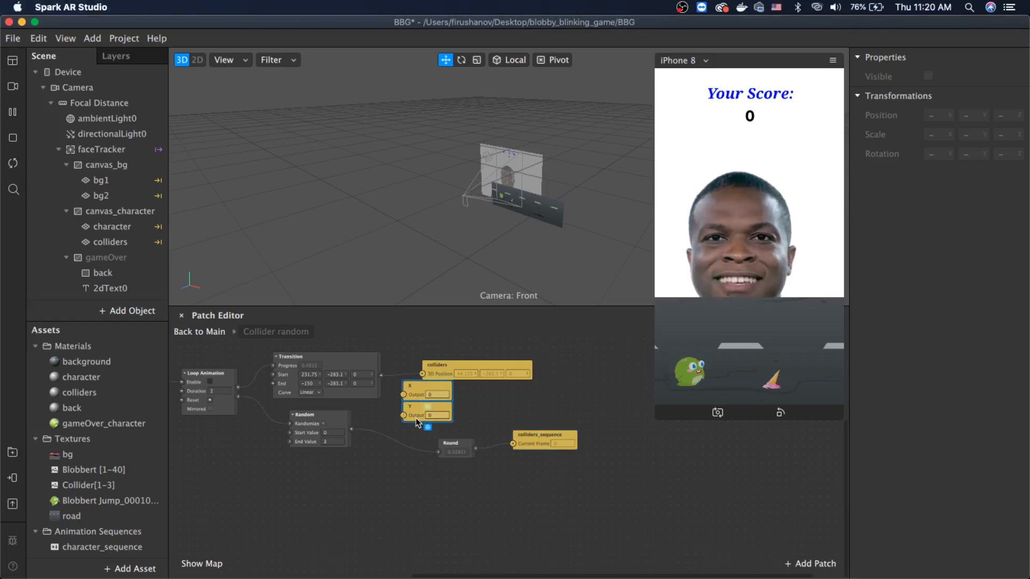
drag(417, 424, 619, 436)
scroll(618, 479, right, 5)
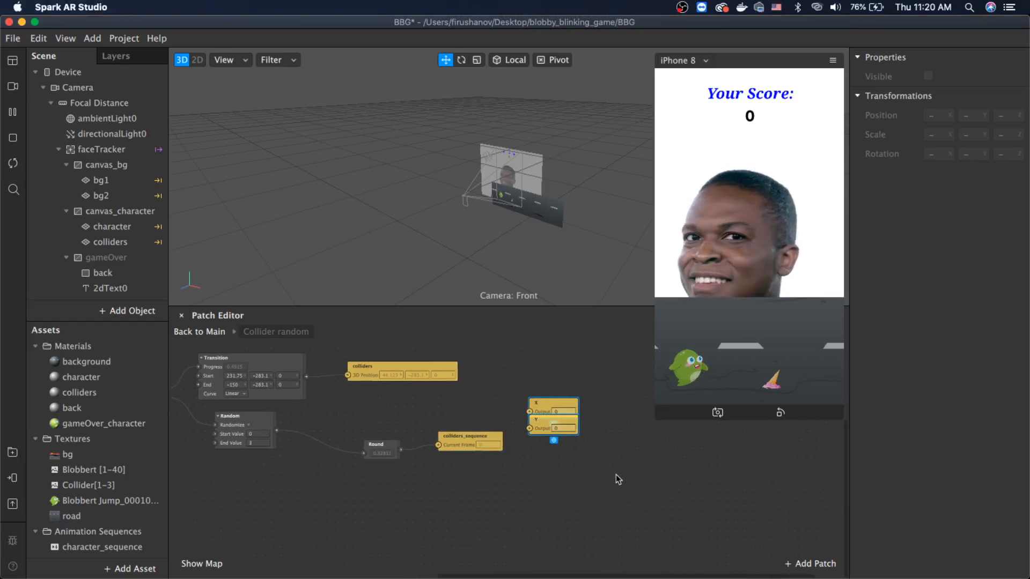
scroll(617, 478, right, 3)
scroll(617, 478, up, 1)
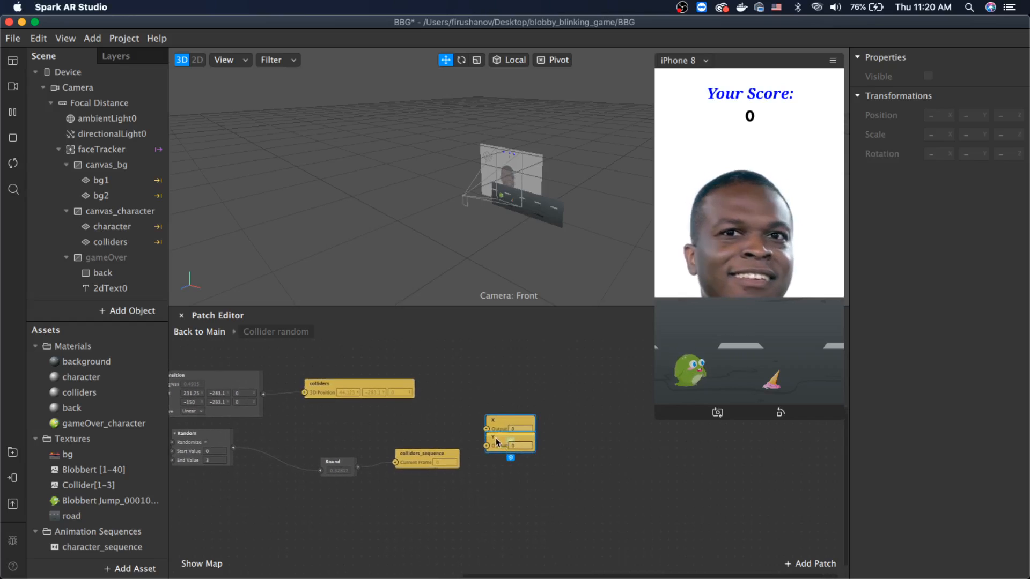
drag(496, 443, 524, 410)
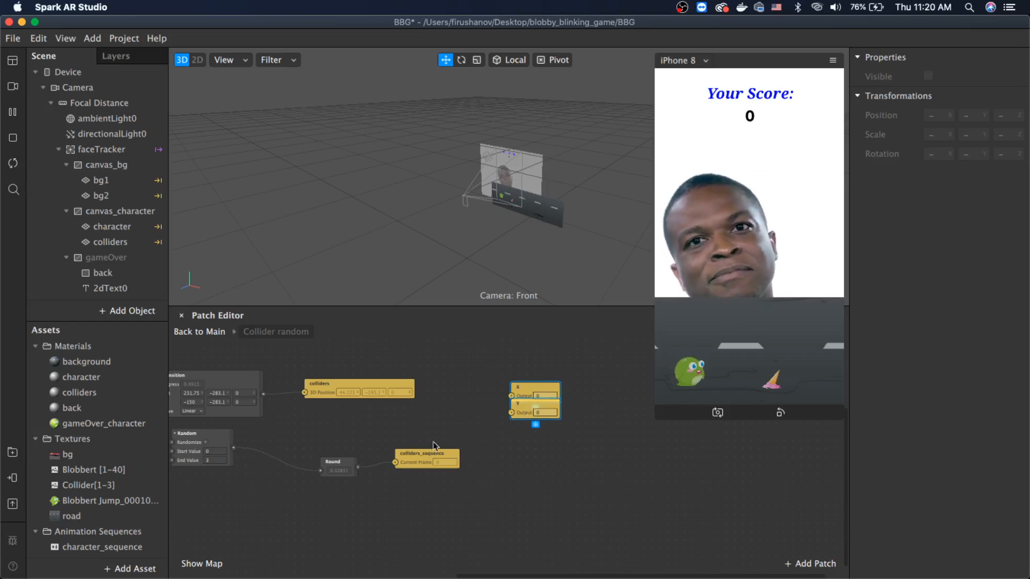
Step: Lower the Round and colliders_sequence patches together to clear space beneath the colliders patch
scroll(433, 443, left, 1)
drag(326, 439, 390, 536)
scroll(342, 440, left, 1)
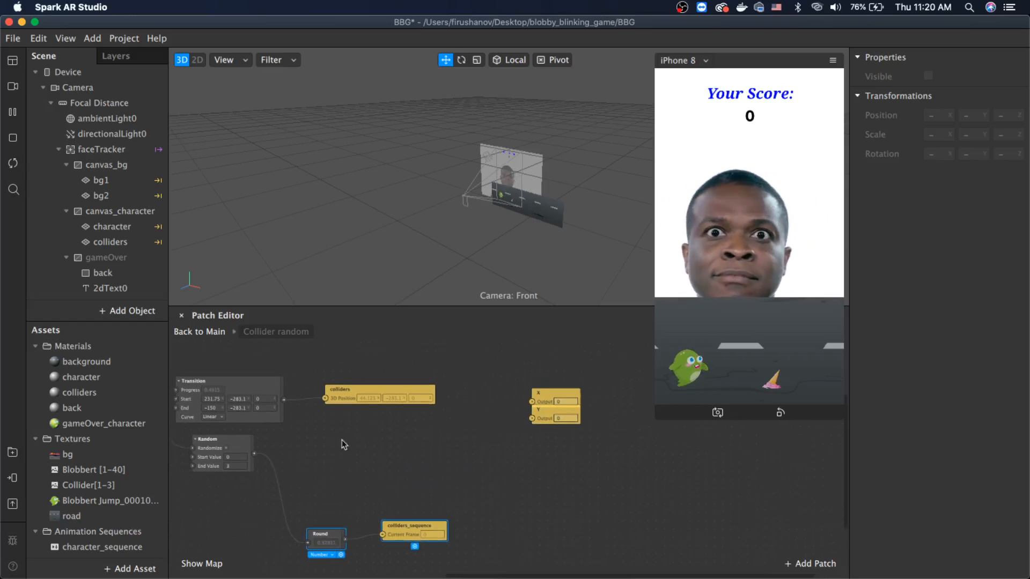
scroll(344, 445, left, 1)
Step: Add an Unpack patch fed by the Transition output and place it just beneath the colliders patch
right_click(444, 497)
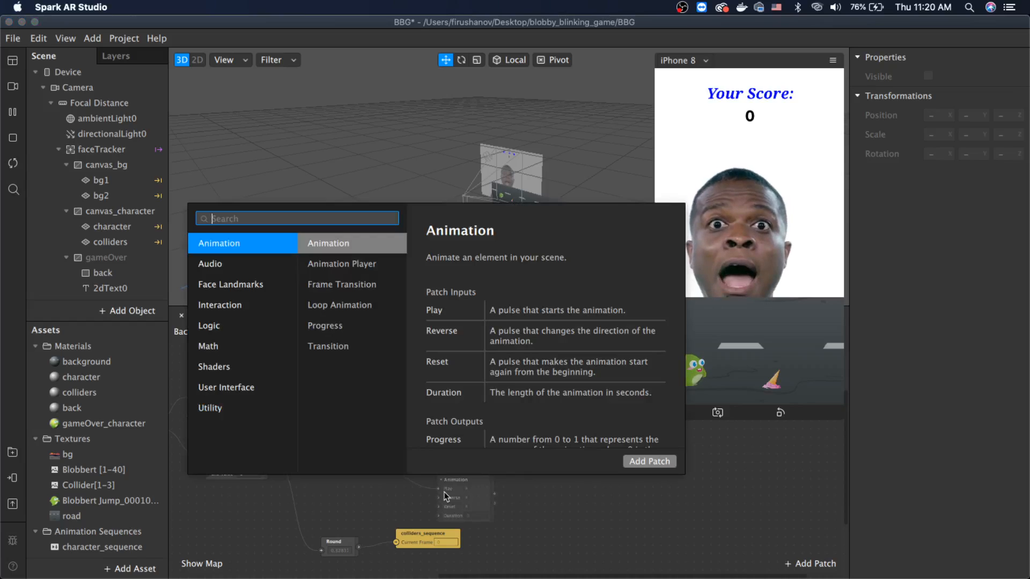
text(unpack)
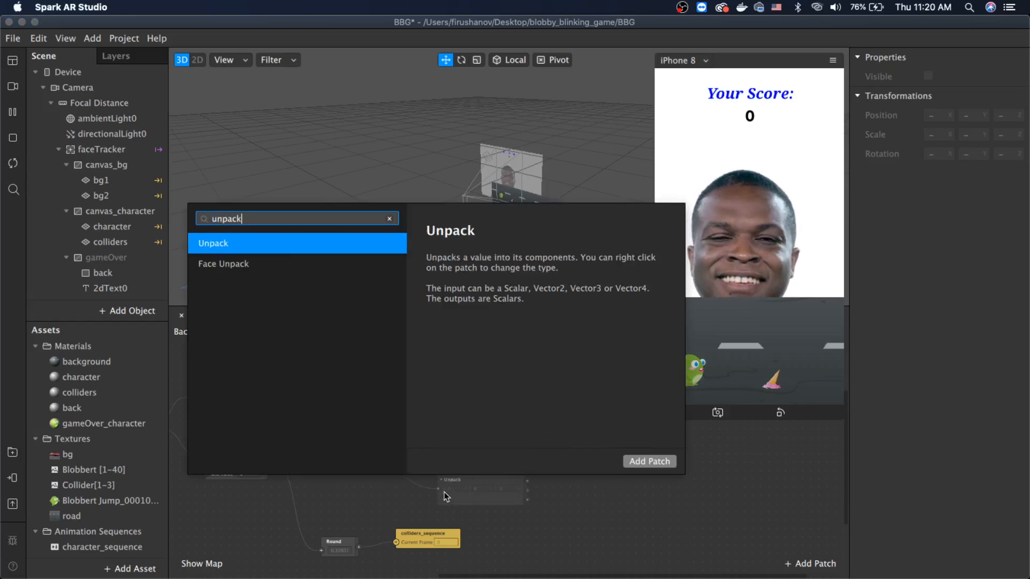
key(Return)
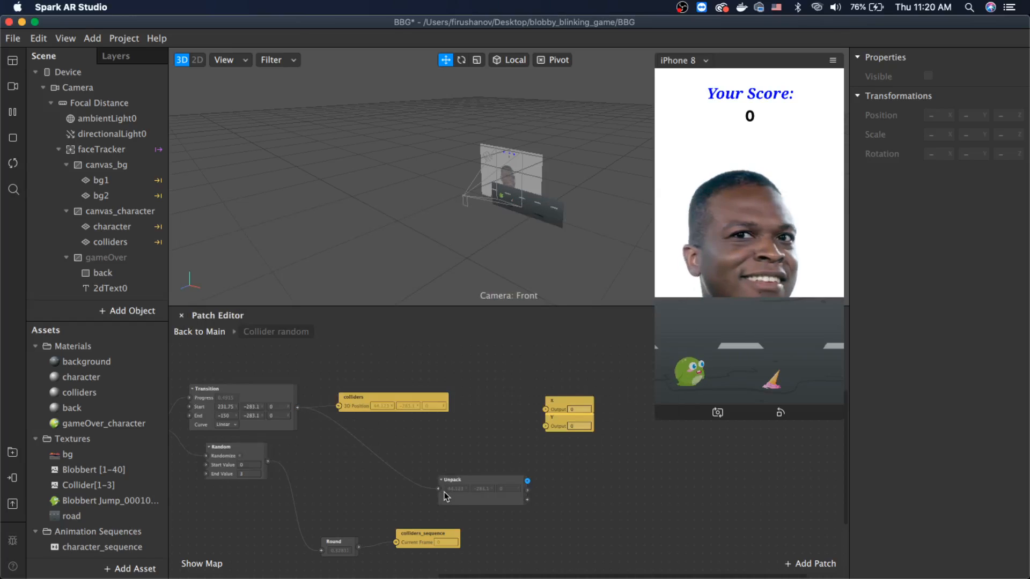
drag(474, 478, 403, 448)
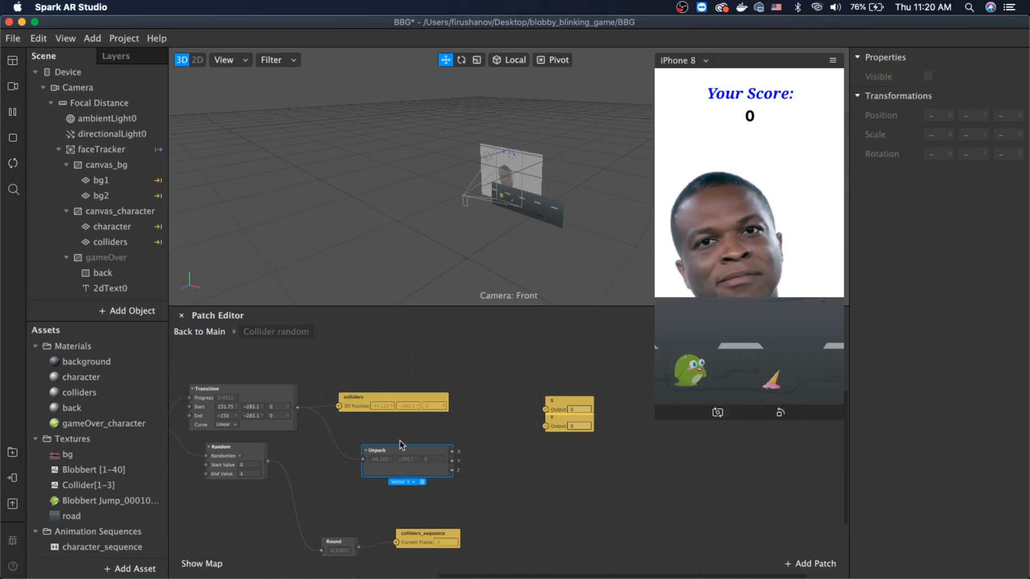
Step: Separate the X and Y output patches and stack them beside Unpack, with X above Y
drag(573, 418, 573, 485)
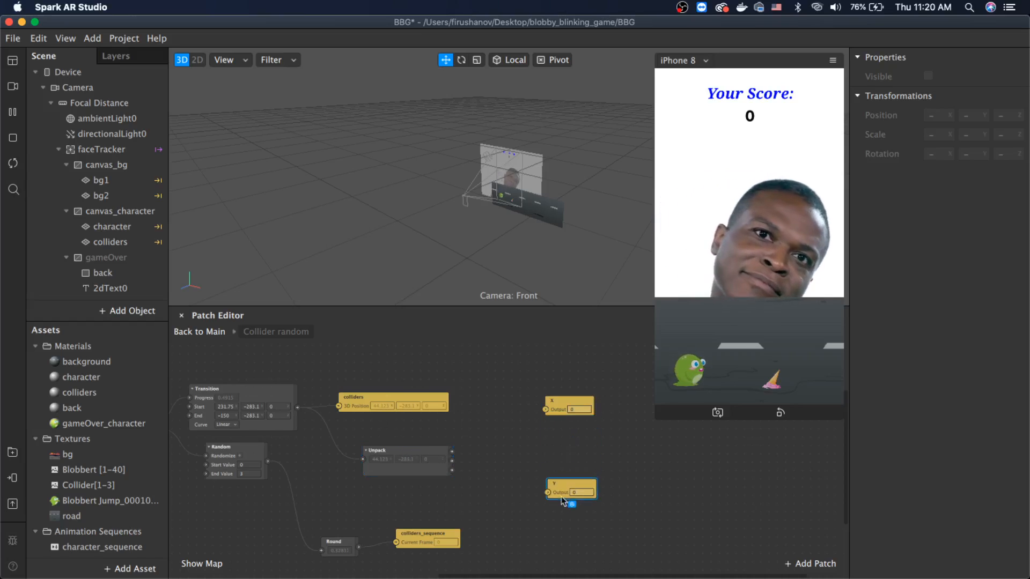
drag(570, 404, 536, 429)
drag(560, 487, 524, 484)
drag(517, 435, 525, 452)
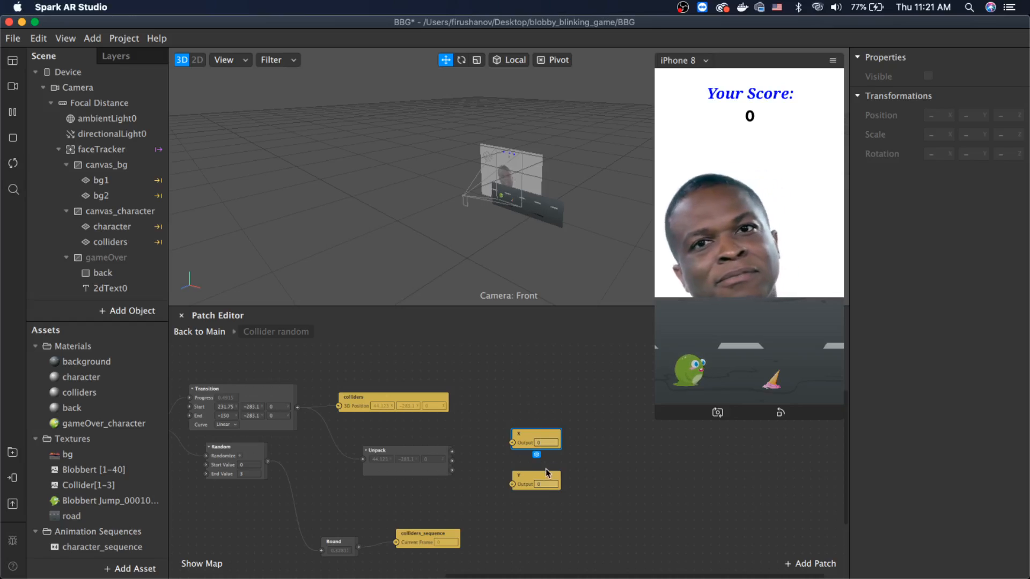
click(533, 481)
drag(536, 436, 537, 444)
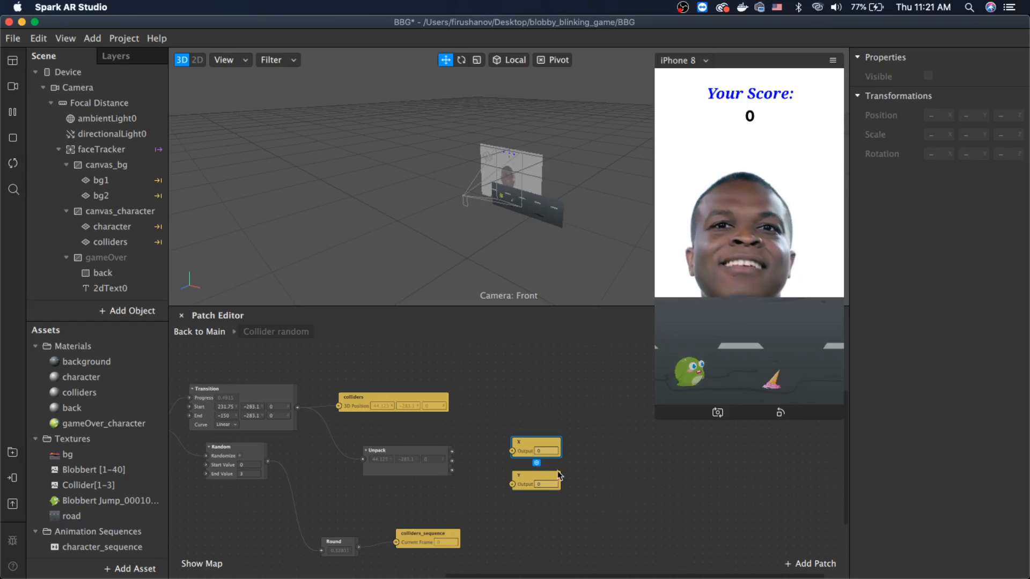
Step: Wire Unpack's X and Y components to the matching group outputs, and shift Collider random slightly down in the main graph
click(476, 464)
drag(452, 453, 512, 485)
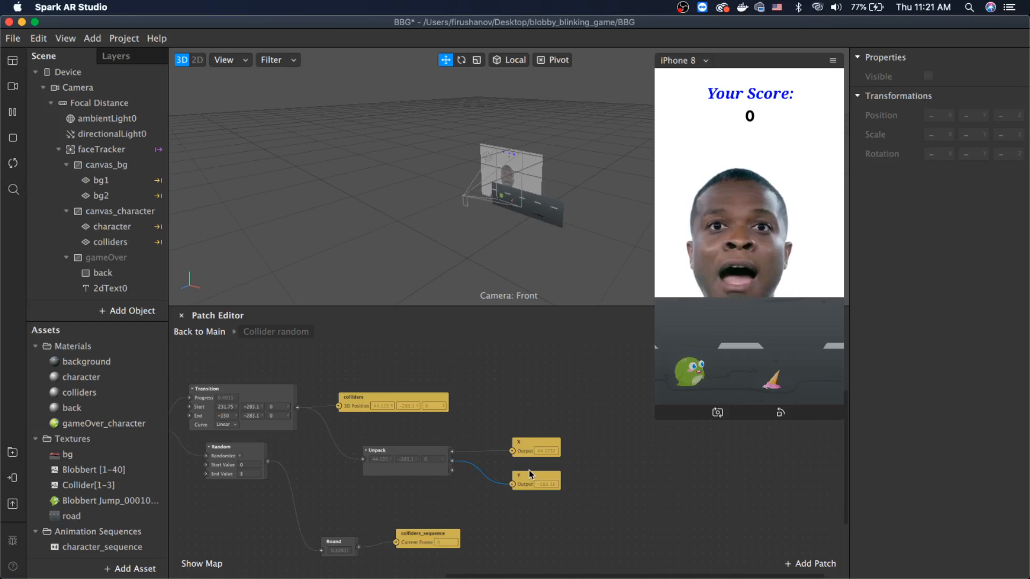
click(208, 332)
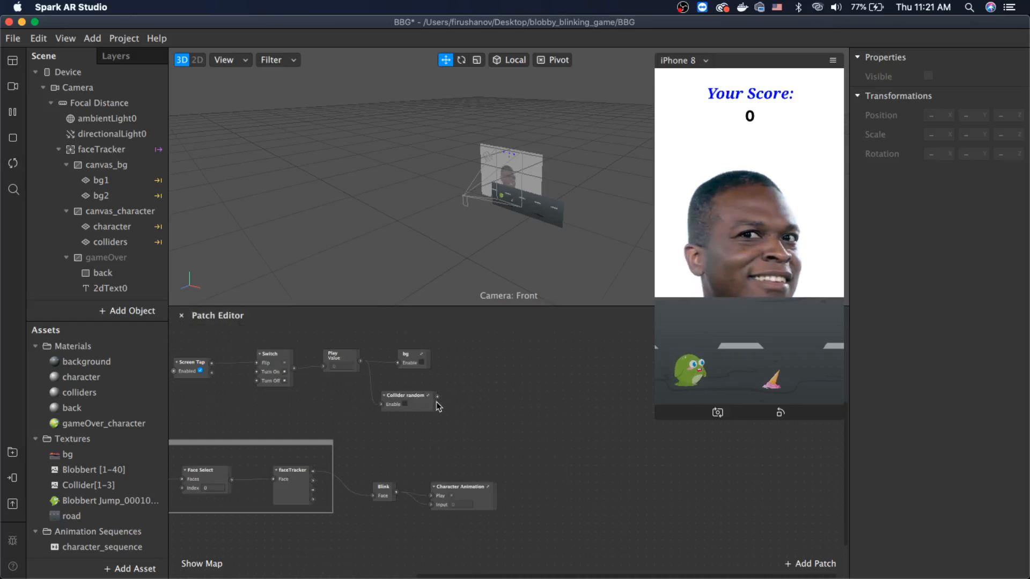
drag(423, 399, 431, 407)
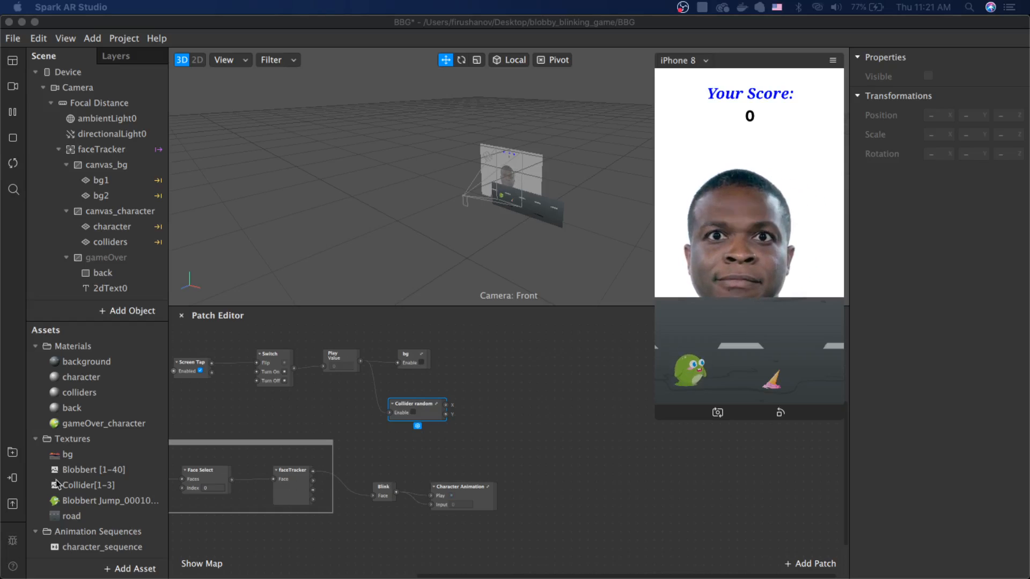
Step: Add a number output named X to the Character Animation group through its group properties
scroll(381, 512, down, 3)
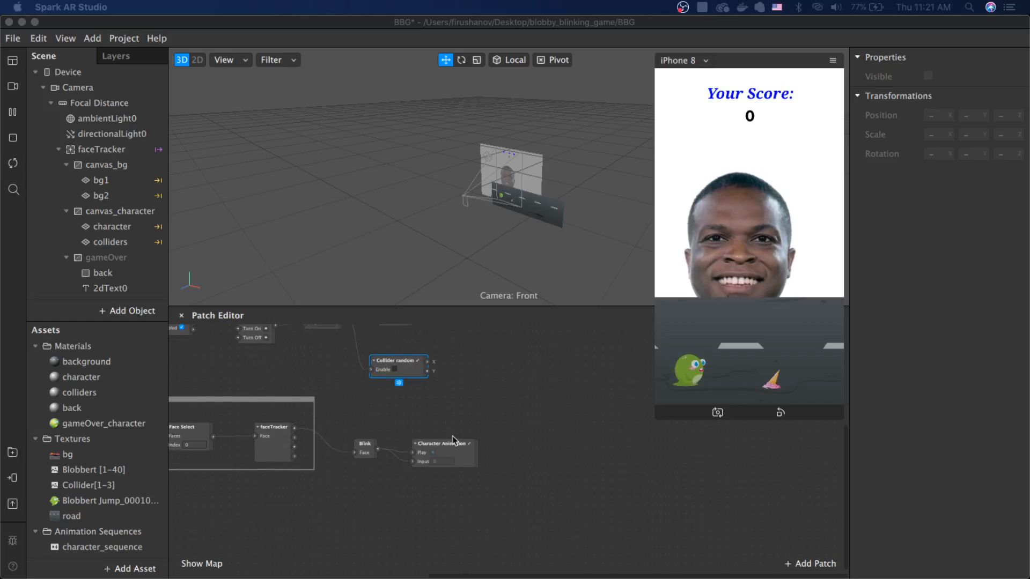
click(454, 445)
right_click(461, 446)
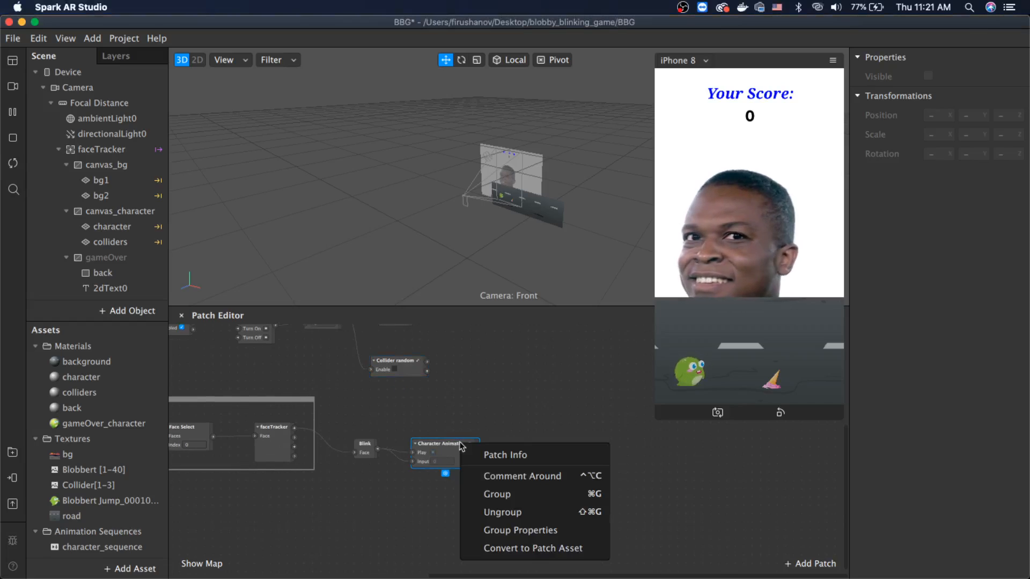
click(523, 531)
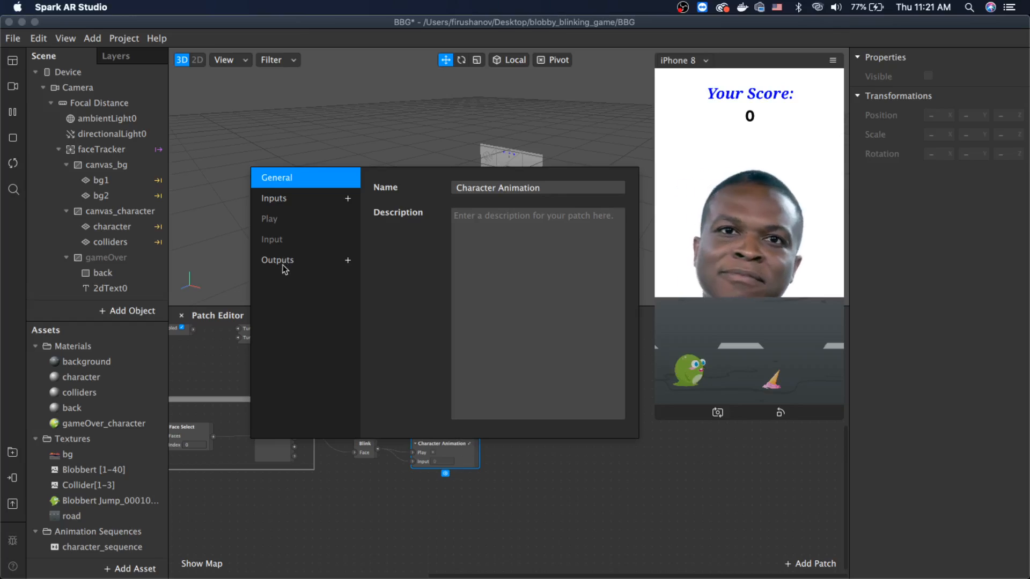
click(348, 260)
click(275, 280)
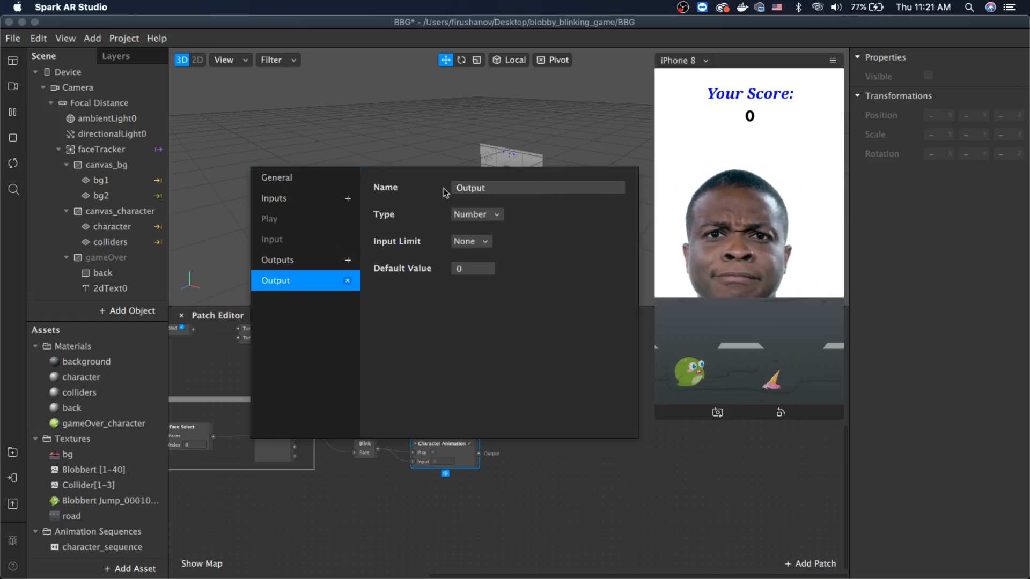
click(487, 187)
text(X)
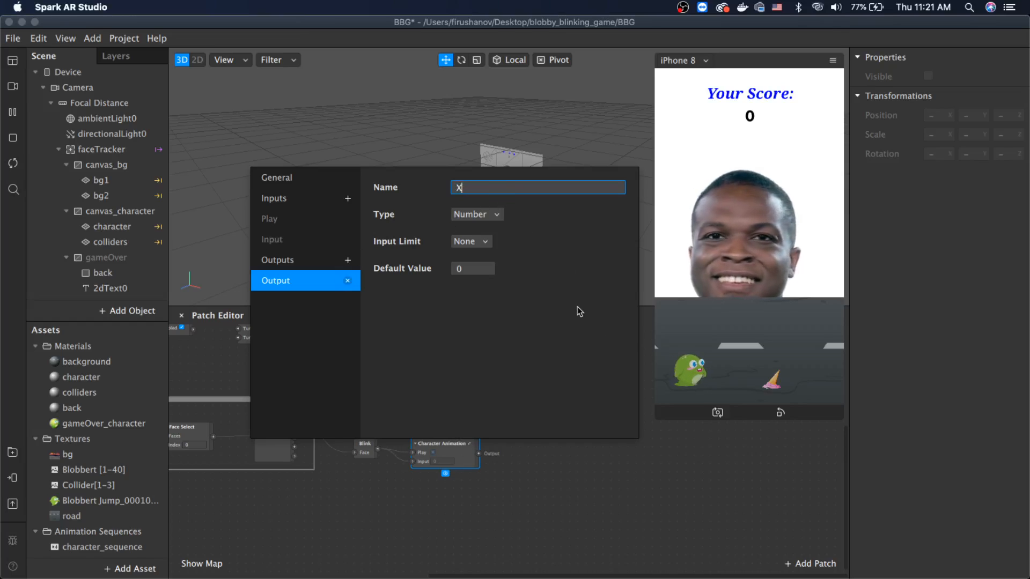
click(288, 261)
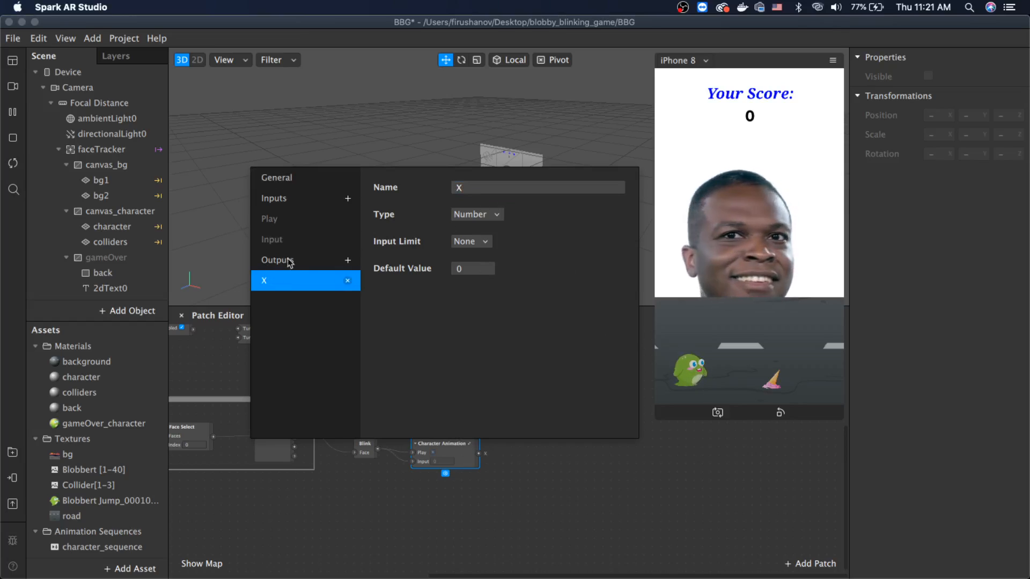
Step: Add a second number output named Y to the Character Animation group and close its properties
click(347, 260)
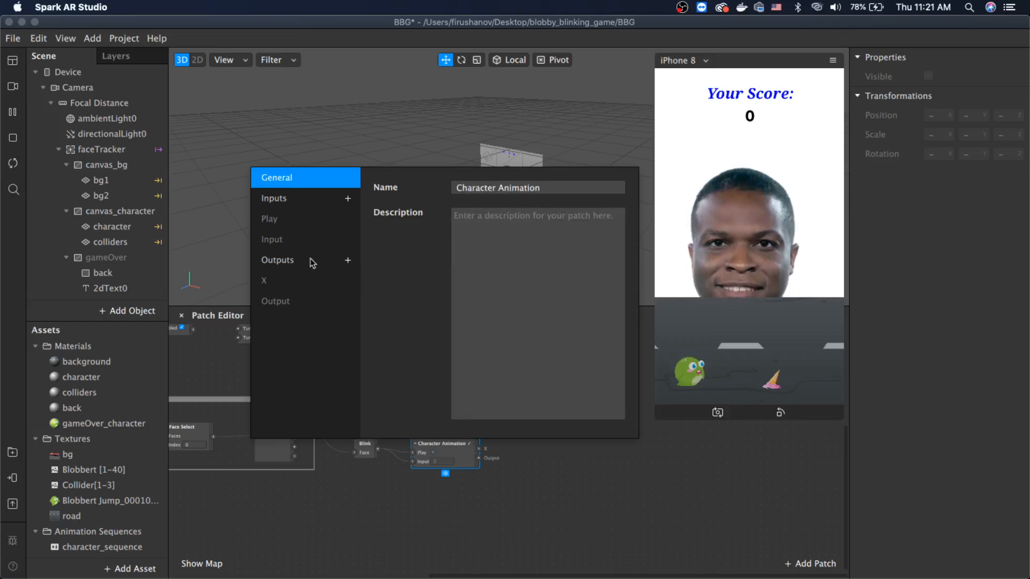
click(284, 302)
click(512, 189)
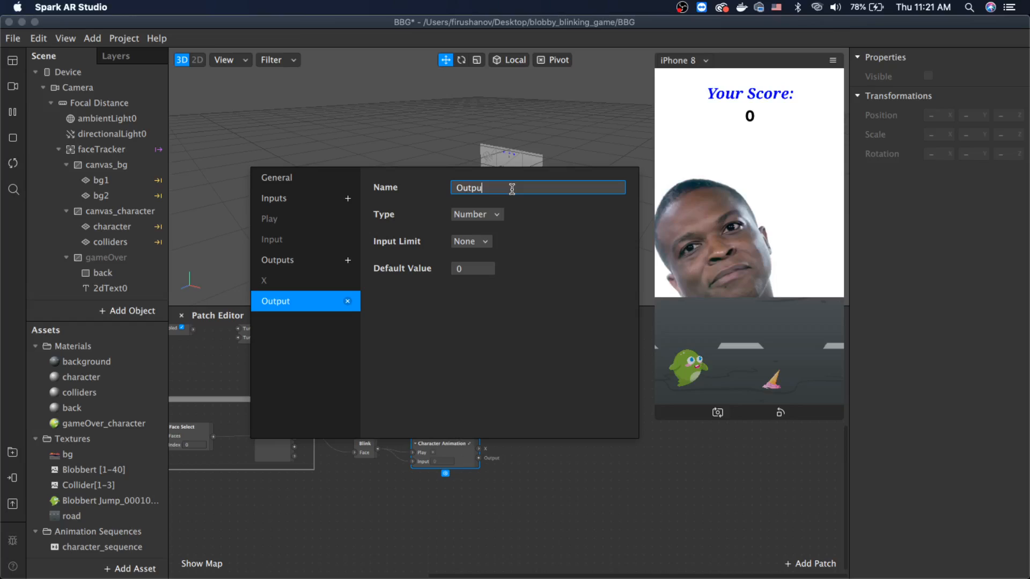
key(BackSpace)
key(BackSpace)
key(BackSpace)
key(BackSpace)
key(BackSpace)
key(BackSpace)
text(Y)
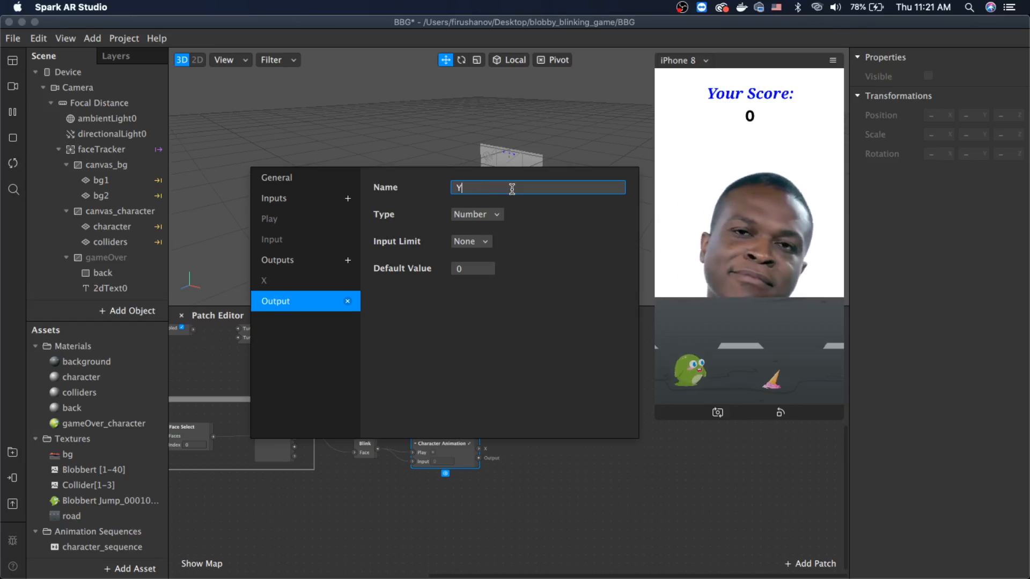
click(273, 281)
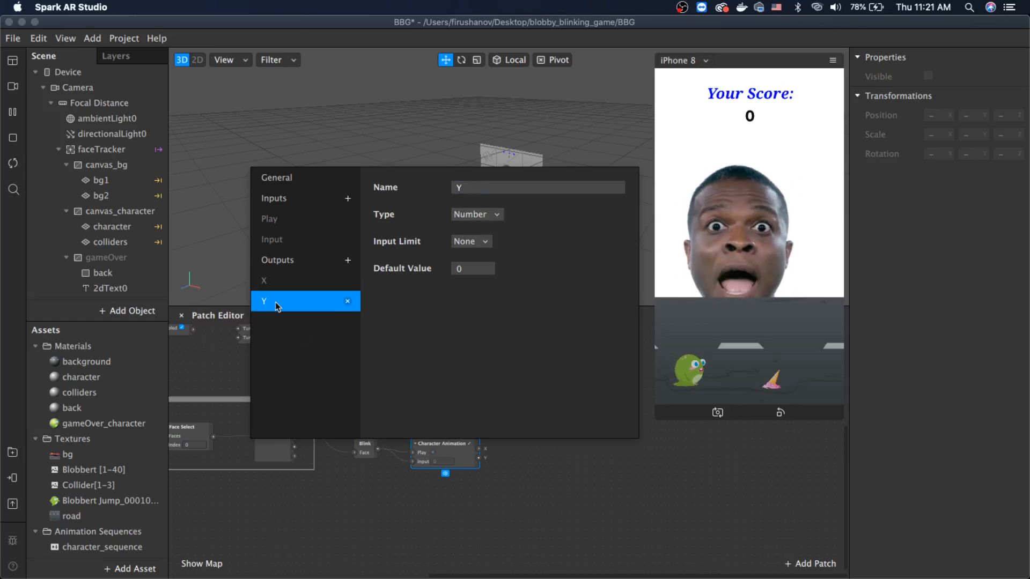
click(465, 504)
click(465, 504)
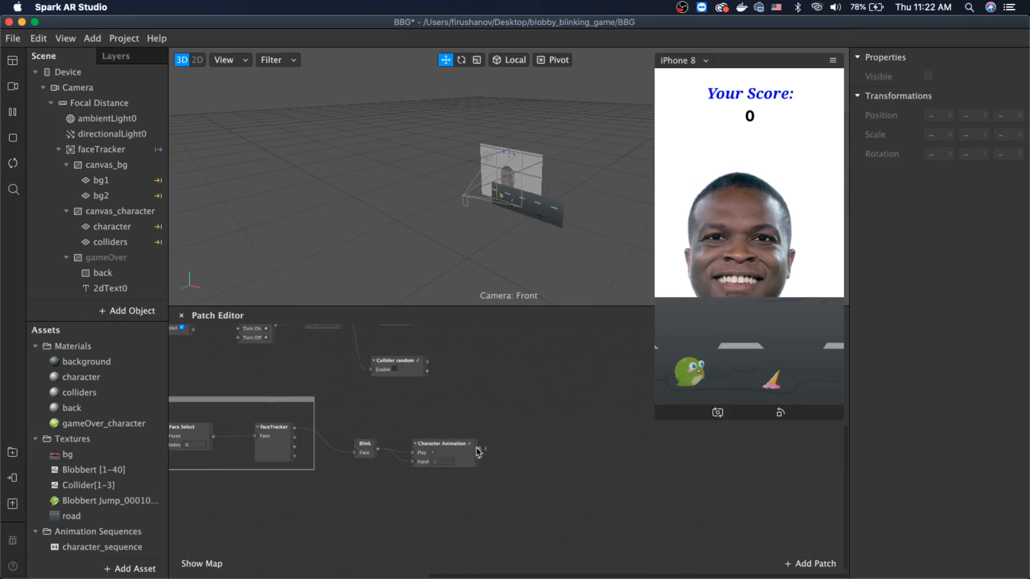
Step: Open the Character Animation group and move its overlapping X and Y output patches clear of Transition, stacked below the character patch
click(462, 450)
double_click(468, 451)
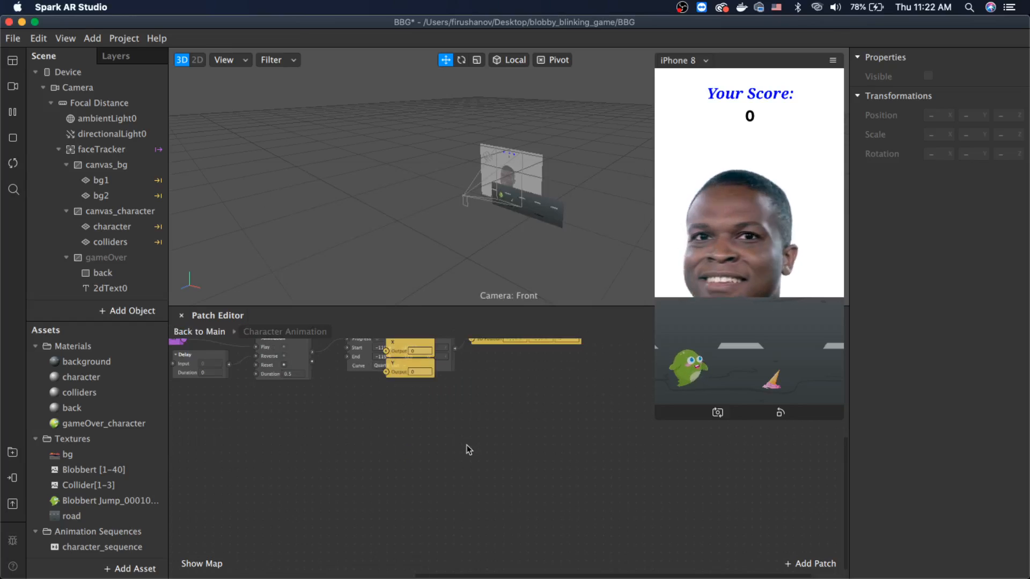
scroll(502, 427, up, 2)
drag(393, 406, 586, 423)
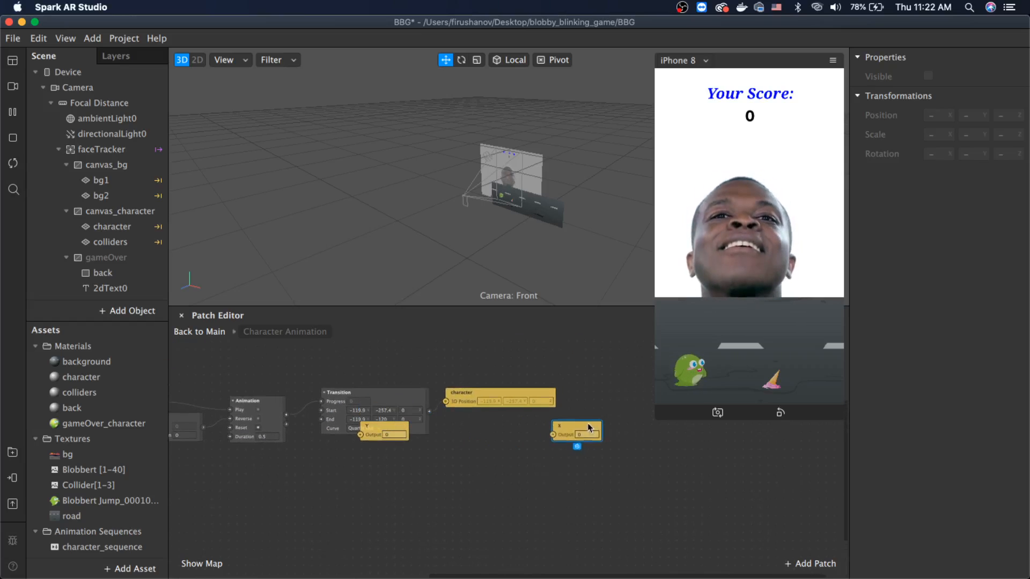
drag(392, 432, 592, 447)
scroll(587, 490, down, 1)
scroll(586, 490, left, 1)
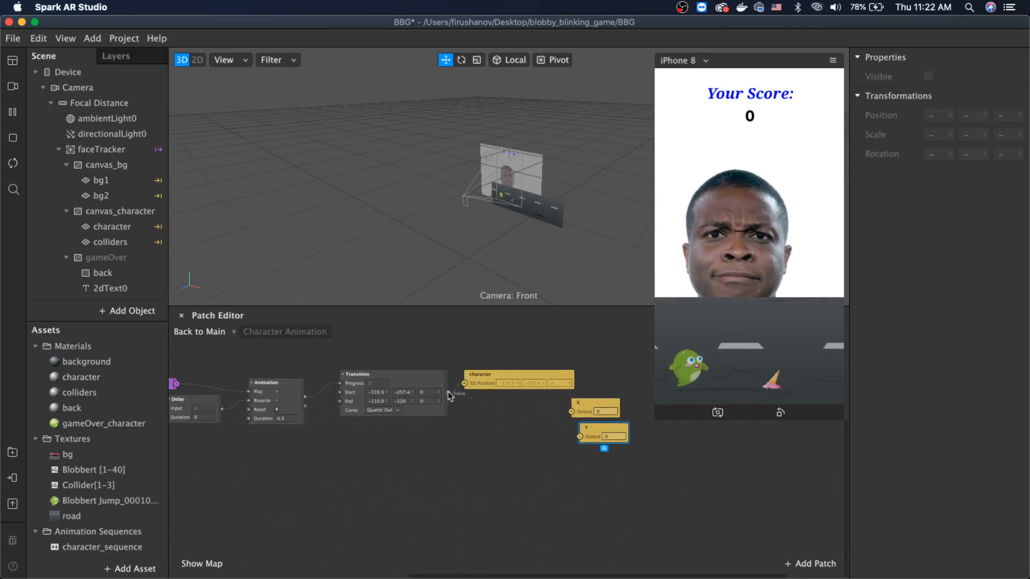
Step: Add an Unpack patch fed by the Transition output, below the character patch
drag(448, 393, 475, 480)
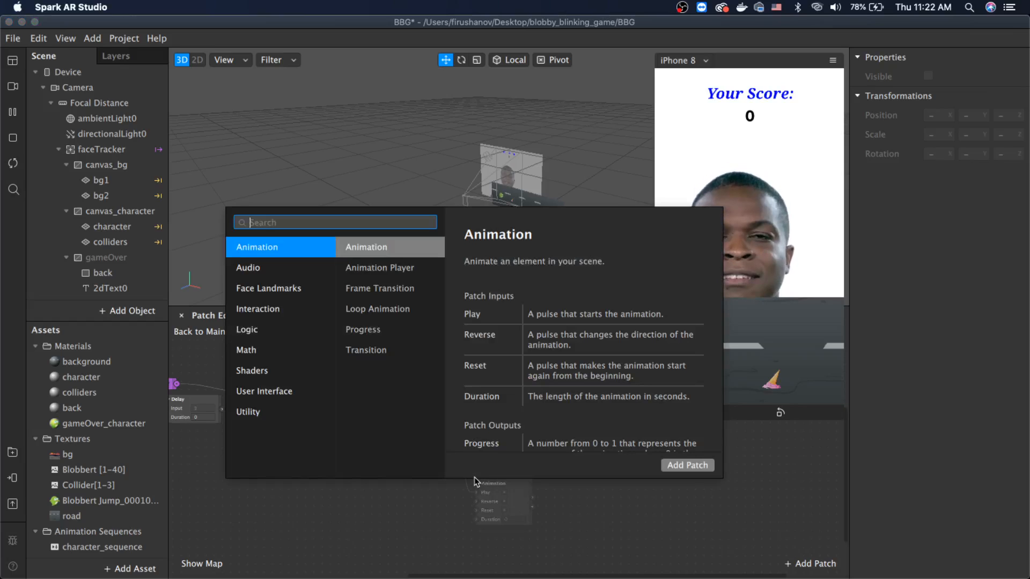
text(unp)
key(Return)
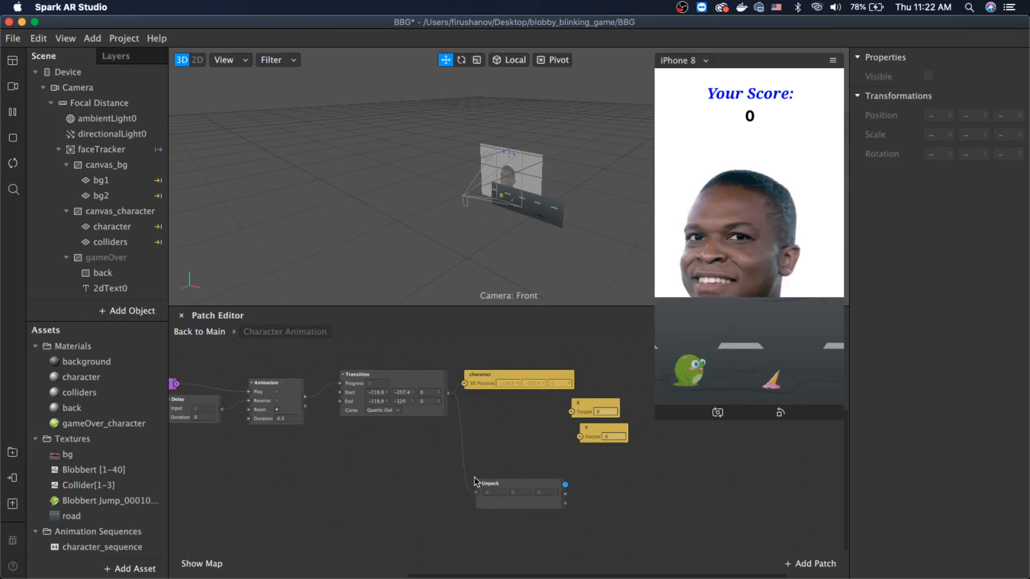
Step: Arrange the X and Y output patches beside Unpack and wire its first and second components to them
drag(601, 366, 670, 501)
drag(544, 483, 651, 456)
drag(657, 502, 639, 490)
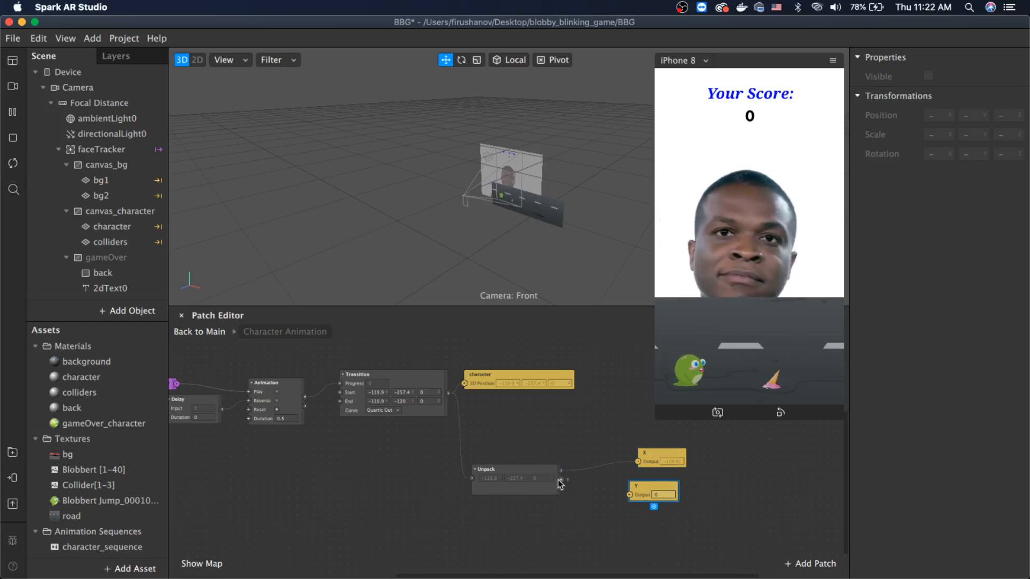
drag(561, 480, 629, 495)
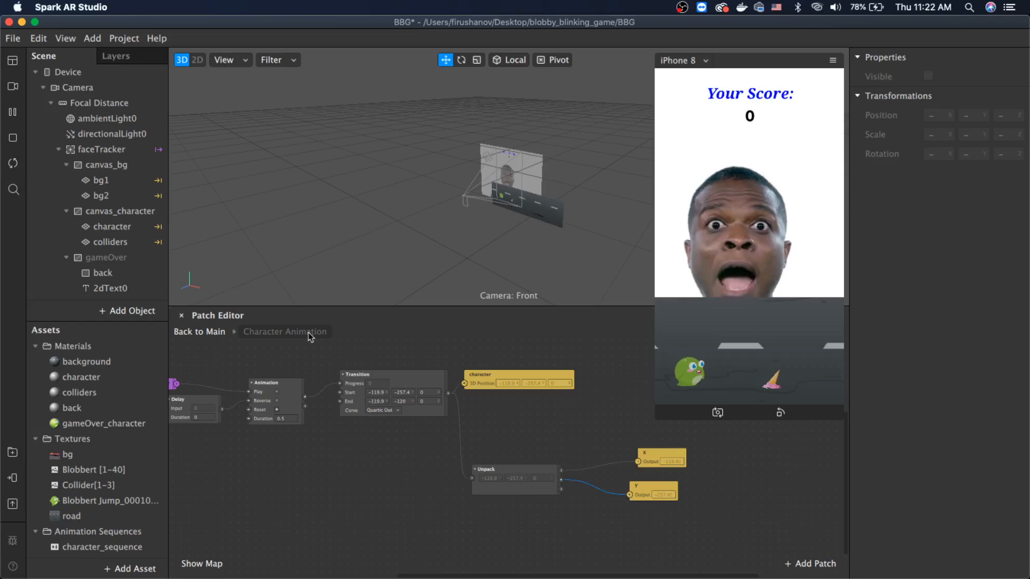
scroll(588, 500, right, 3)
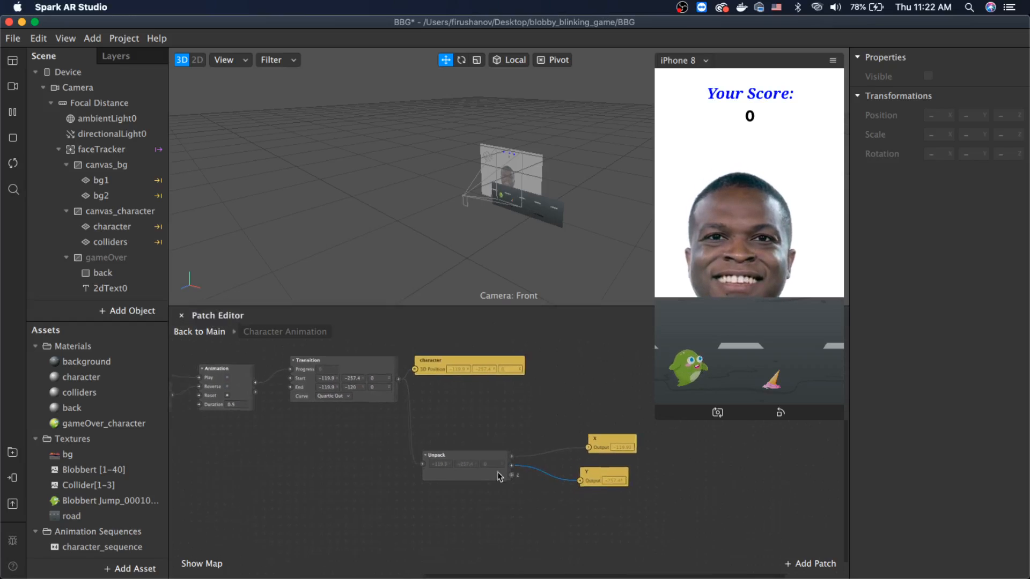
scroll(494, 472, left, 5)
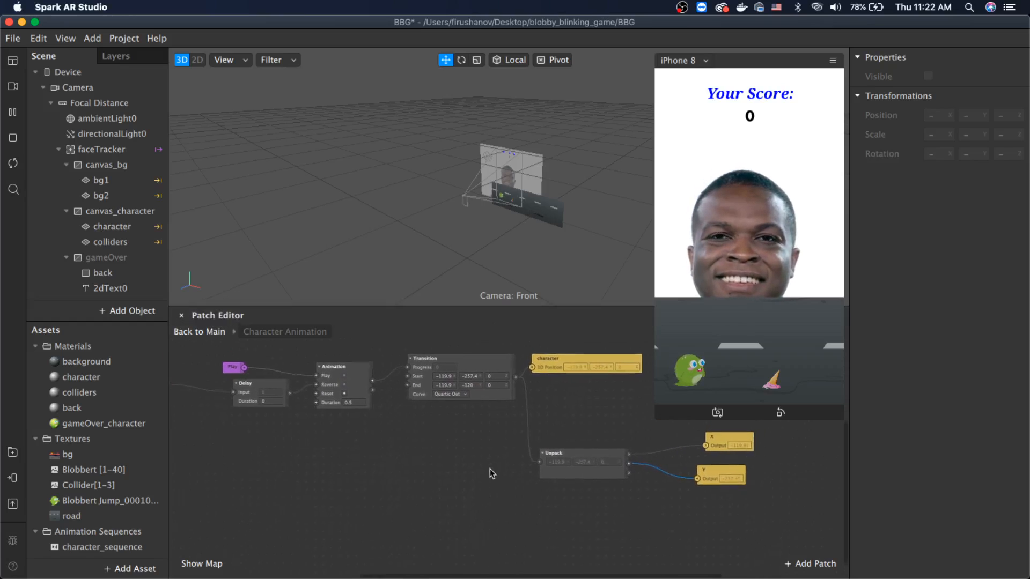
Step: Return to the main graph and inspect how the Collider random group's X and Y outputs are wired inside
click(200, 332)
scroll(481, 471, up, 2)
scroll(481, 471, left, 2)
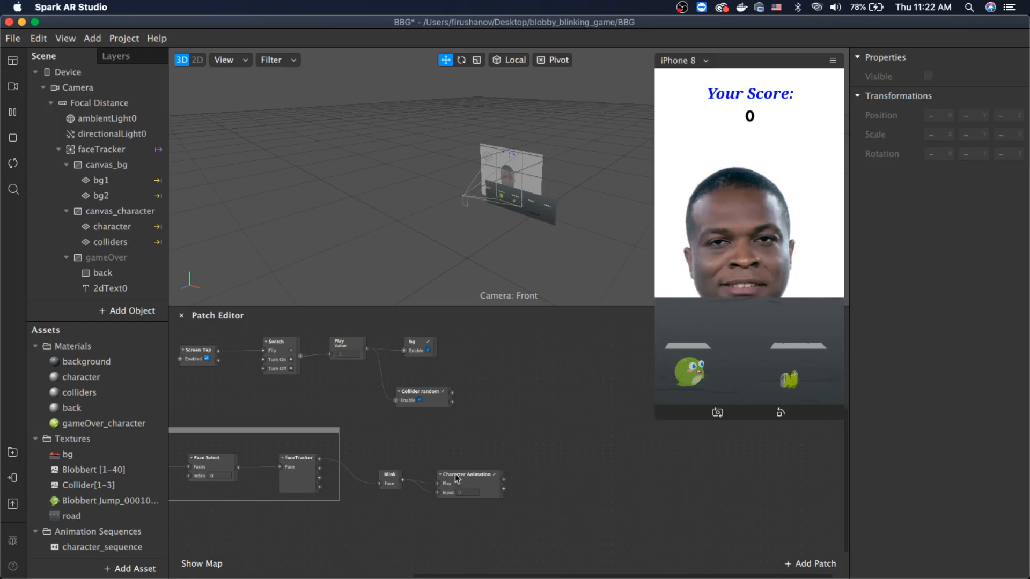
double_click(444, 397)
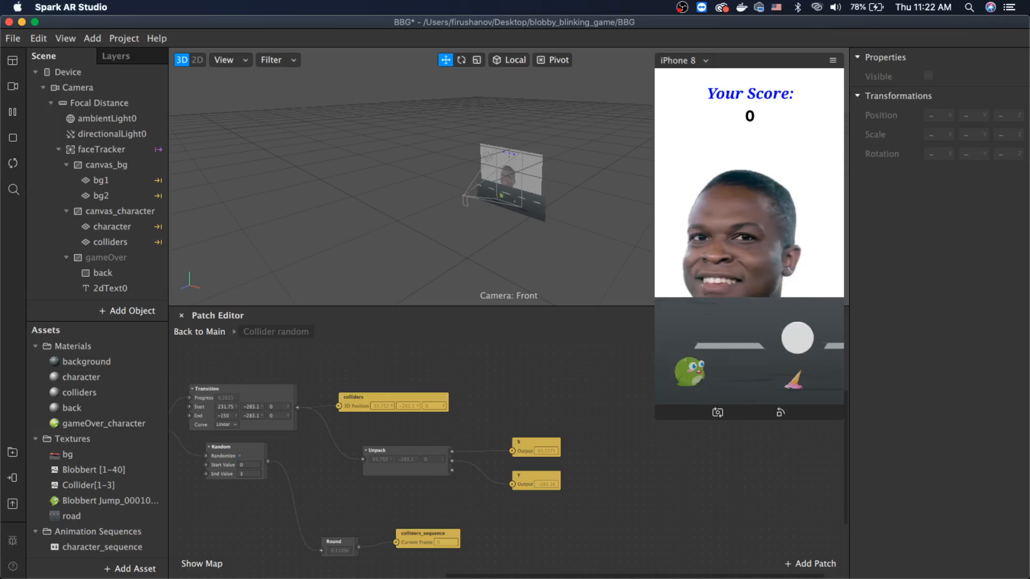
click(193, 333)
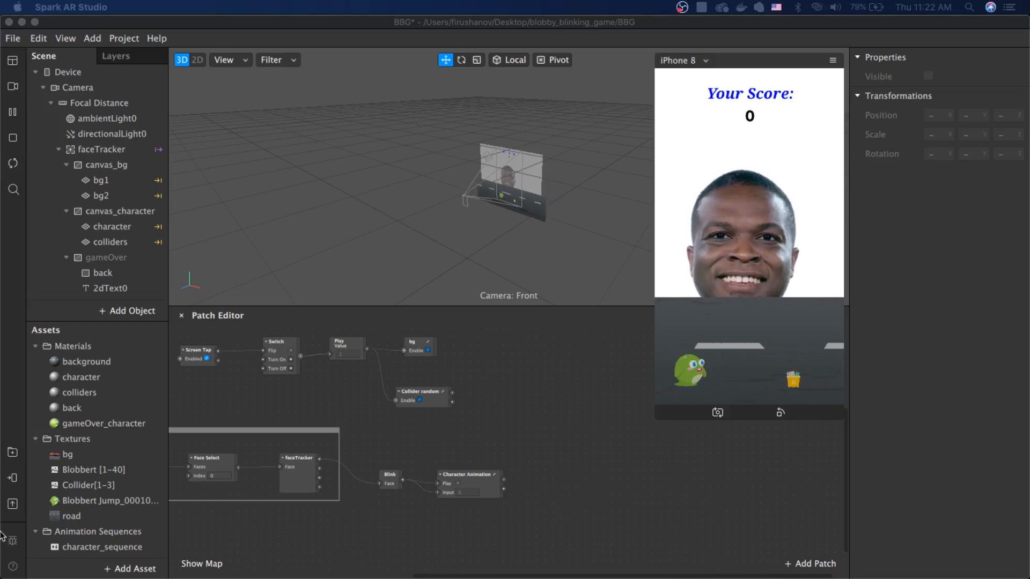
Step: Shift Collider random slightly up and move Character Animation closer to the faceTracker patch in the main graph
scroll(375, 424, up, 3)
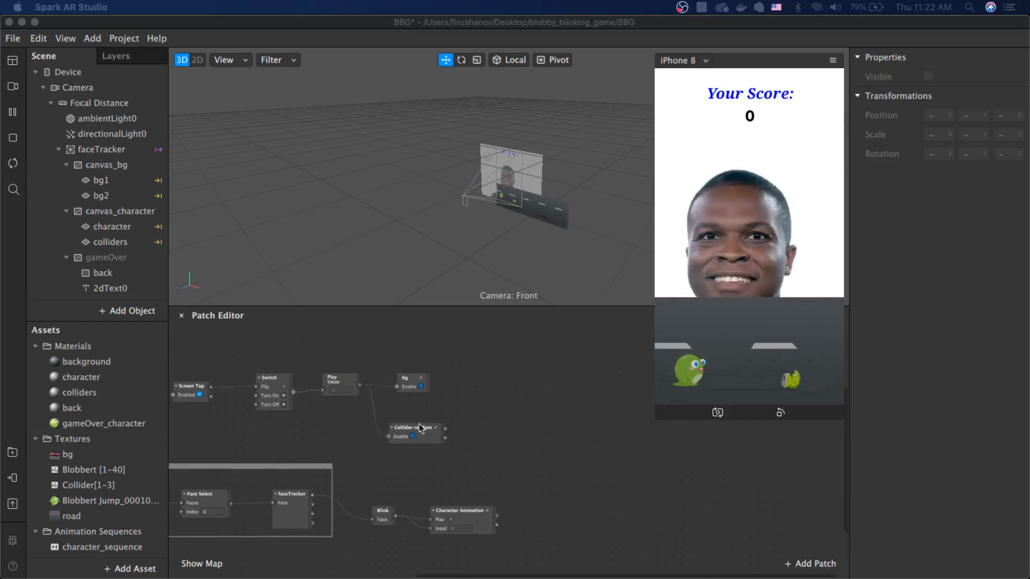
drag(421, 428, 421, 419)
drag(443, 516, 428, 498)
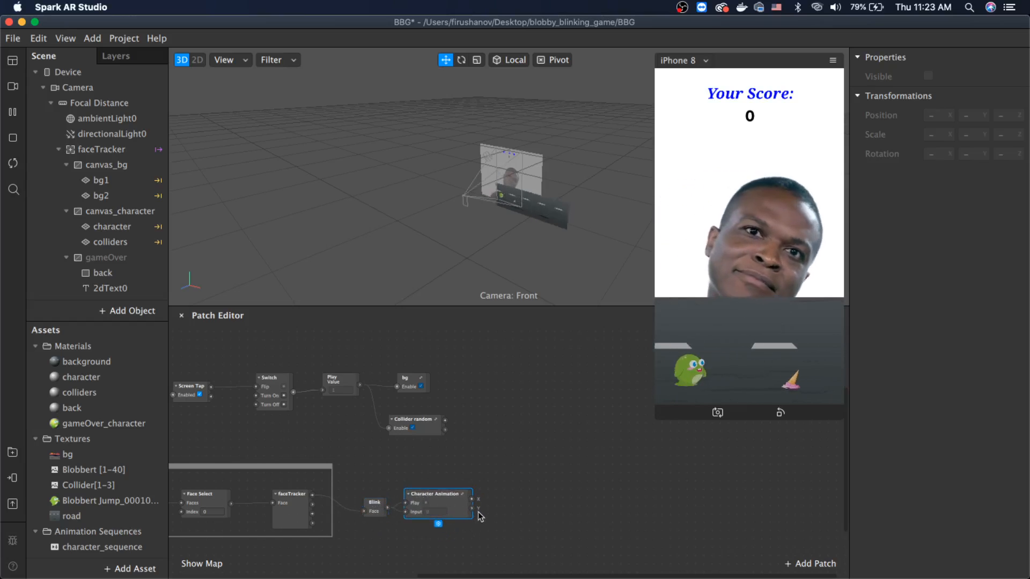
Step: Add an Equals patch fed by Collider random's X output and place it above and to the right of the bg patch
click(416, 425)
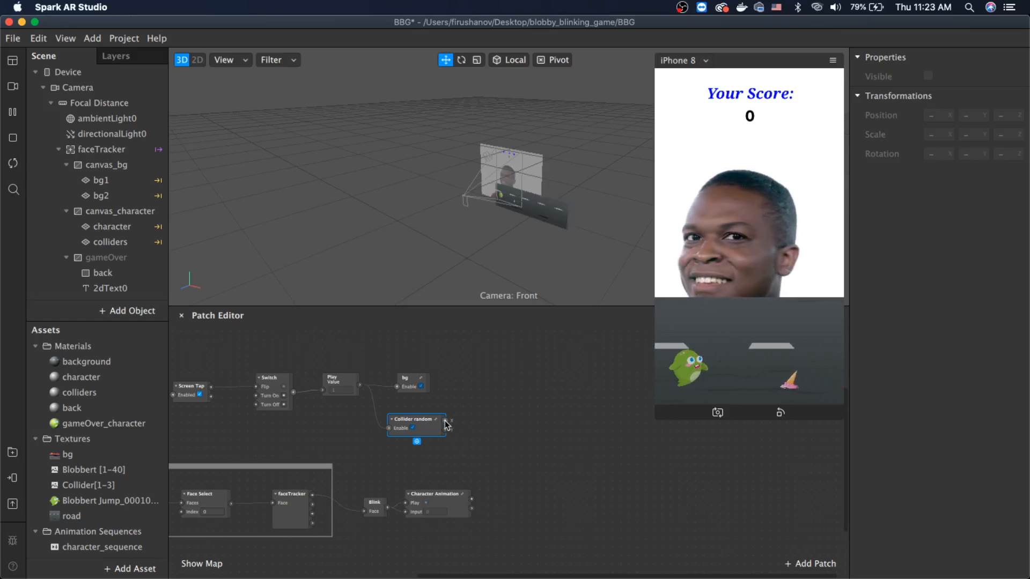
click(463, 420)
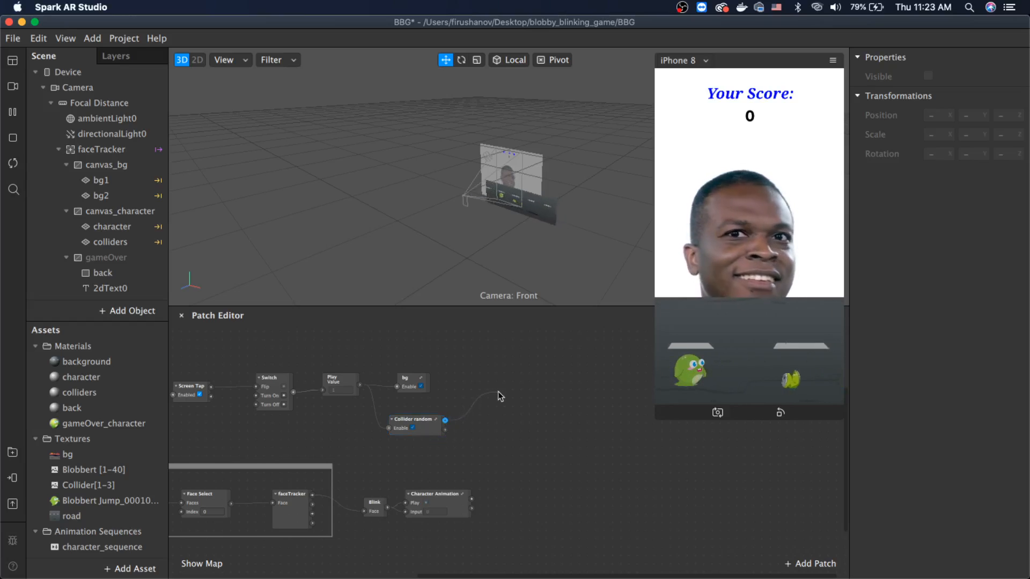
drag(500, 397, 550, 375)
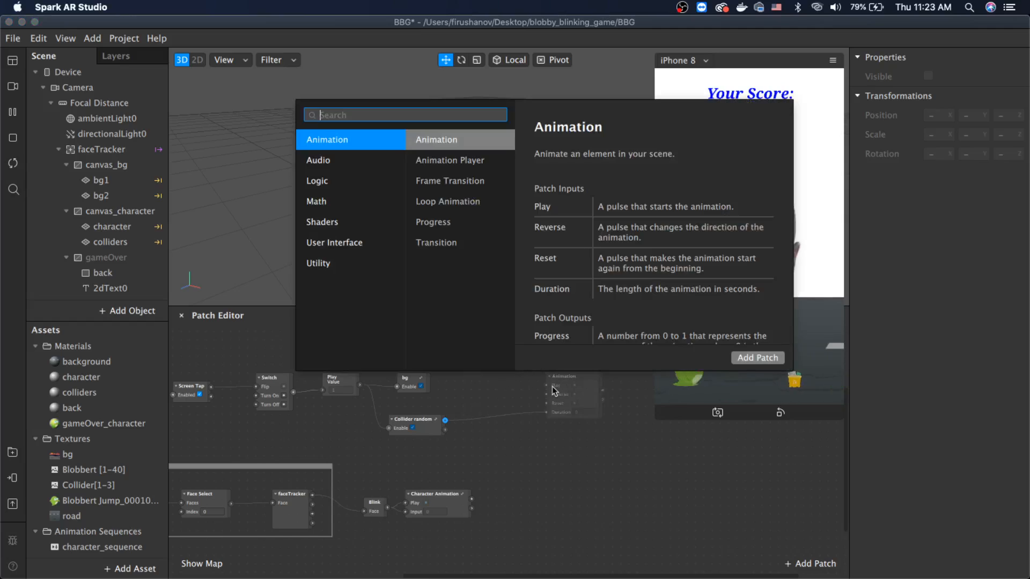
text(equ)
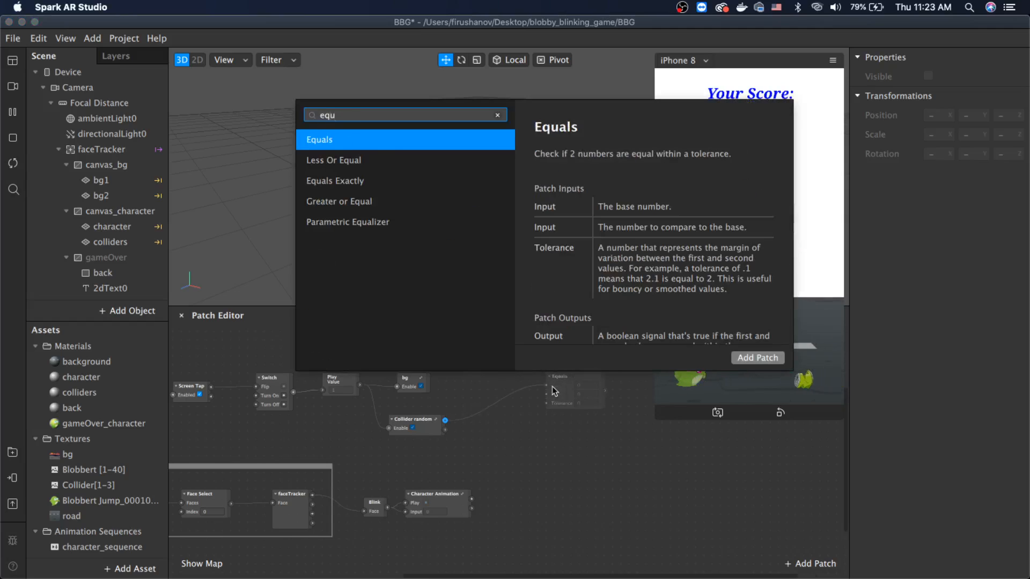
key(Return)
drag(565, 376, 551, 333)
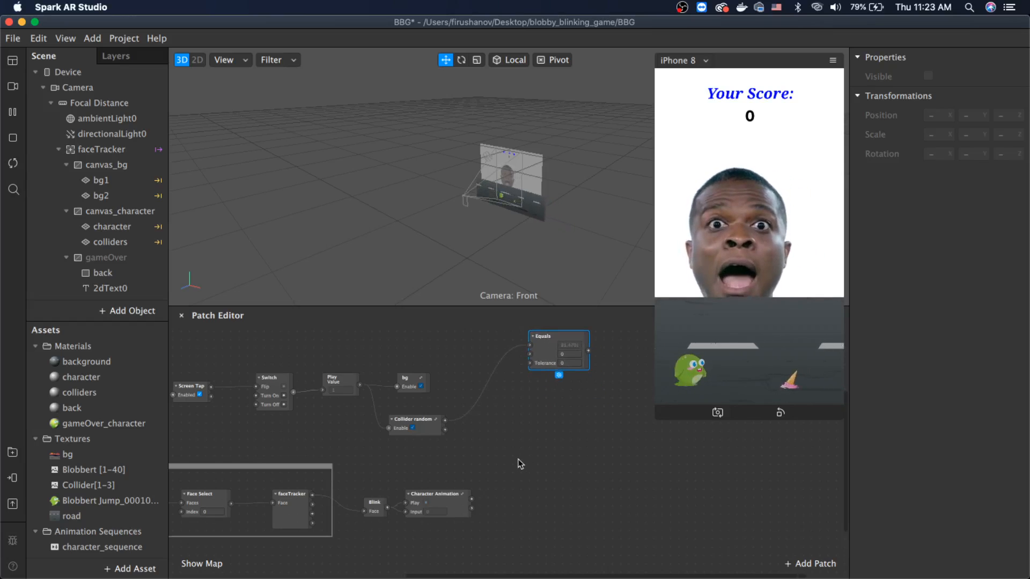
Step: Add an Add patch fed by Collider random's Y output, align it beneath Equals, and shift Character Animation slightly down
scroll(519, 463, right, 3)
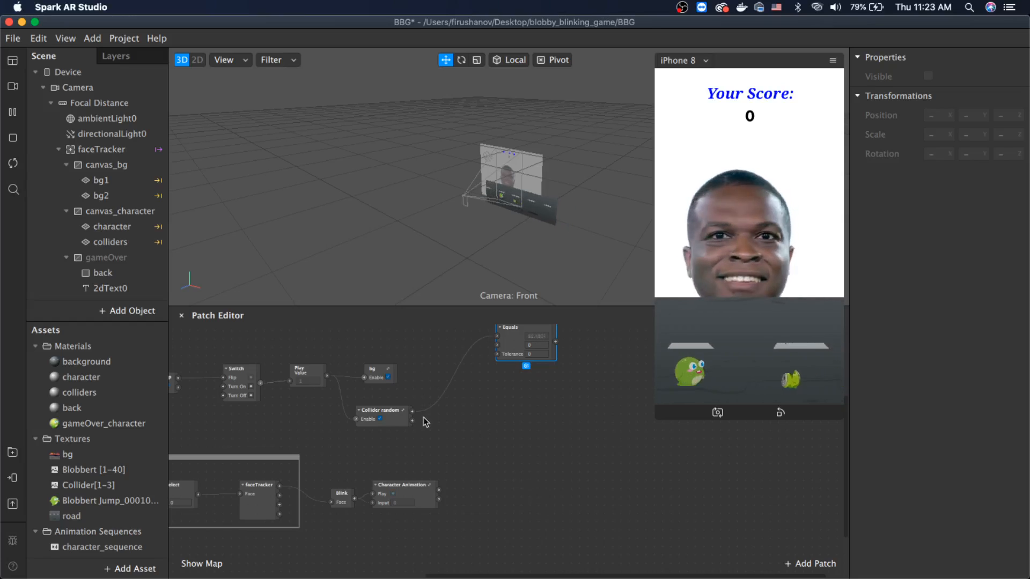
drag(413, 421, 530, 421)
text(a)
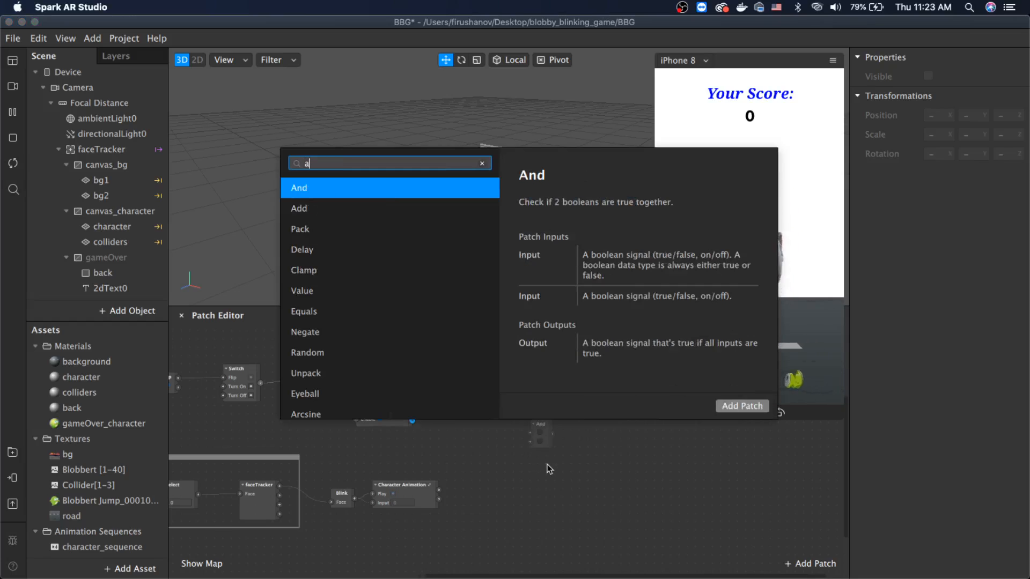
text(dd)
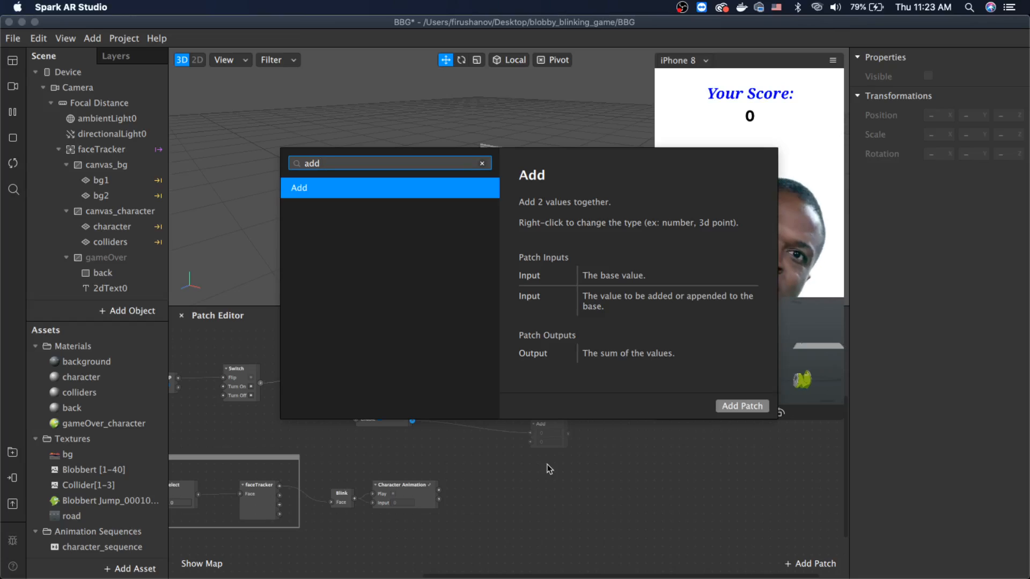
key(Return)
drag(549, 421, 512, 411)
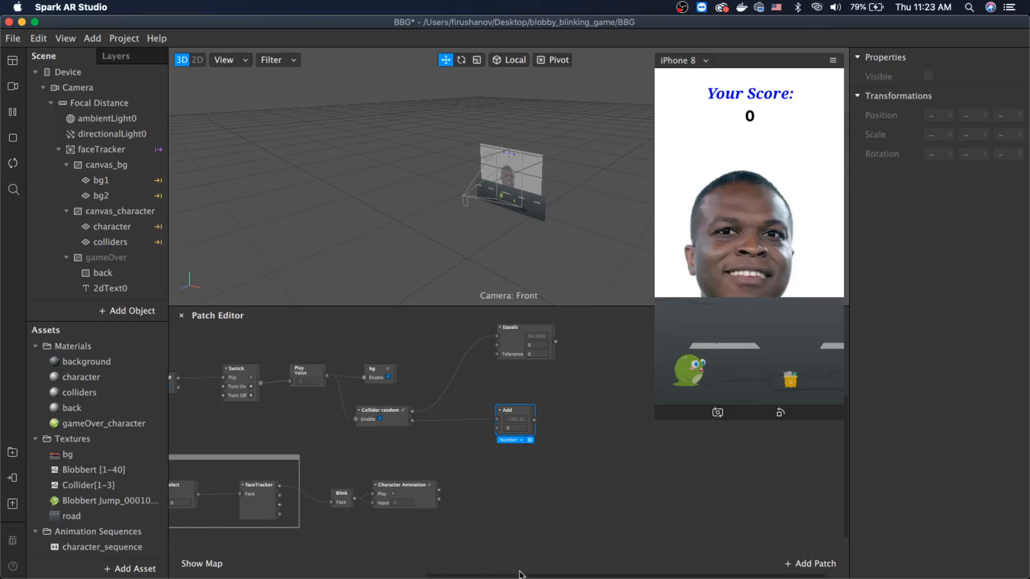
drag(403, 489, 399, 500)
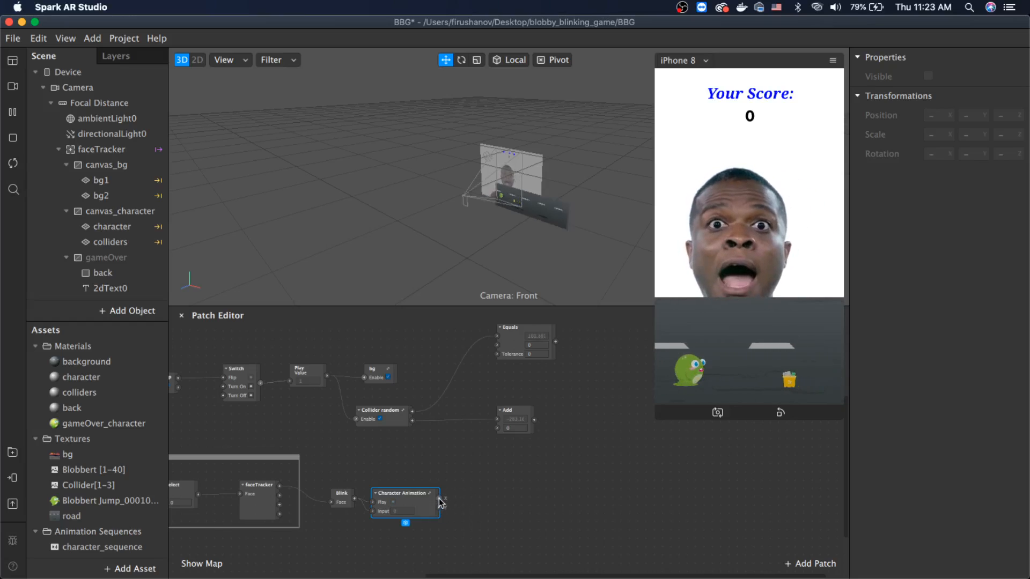
Step: Connect Character Animation's X output to the second input of the Equals patch
drag(439, 499, 474, 428)
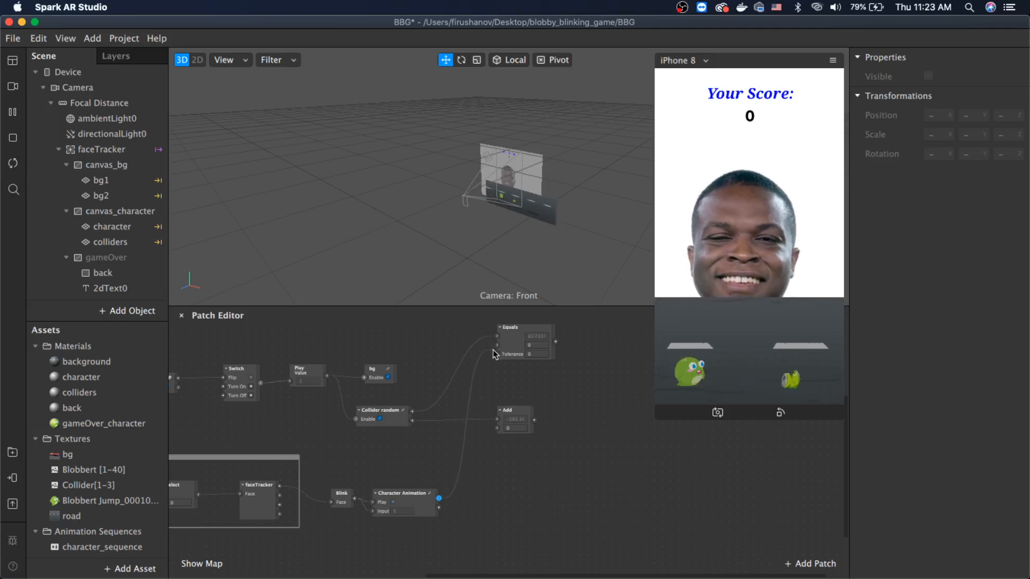
drag(493, 350, 497, 345)
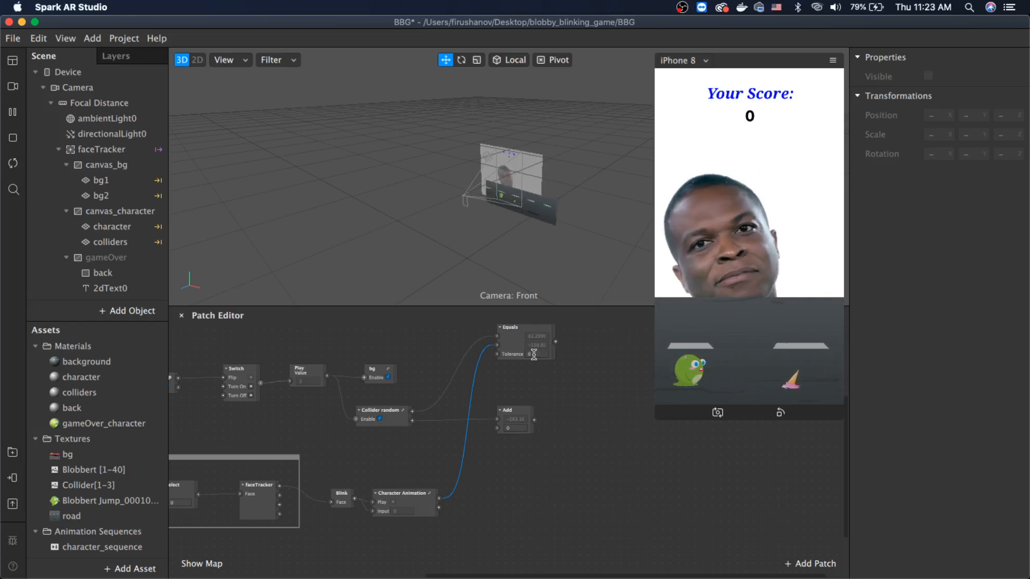
scroll(533, 375, up, 3)
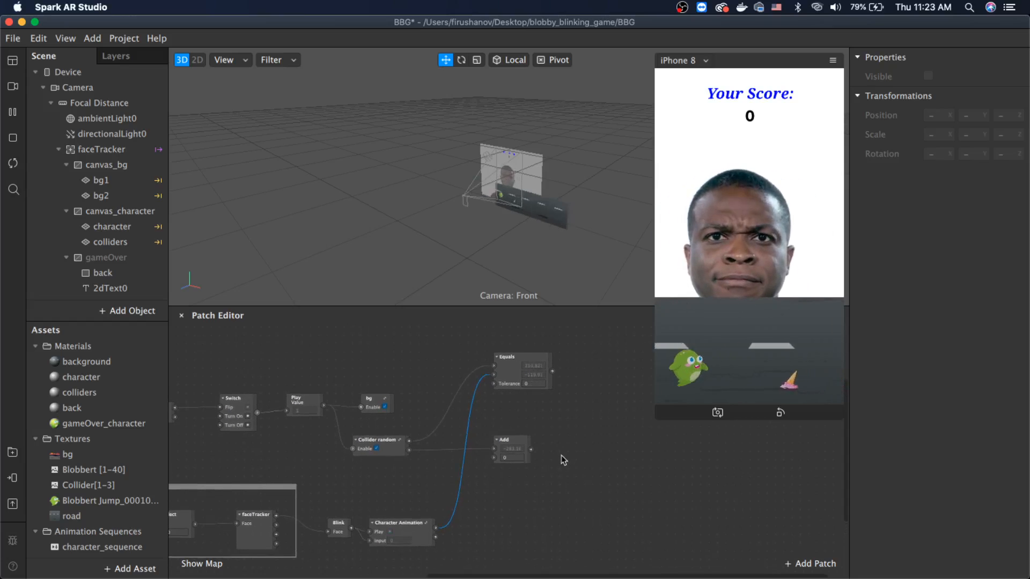
scroll(638, 524, down, 3)
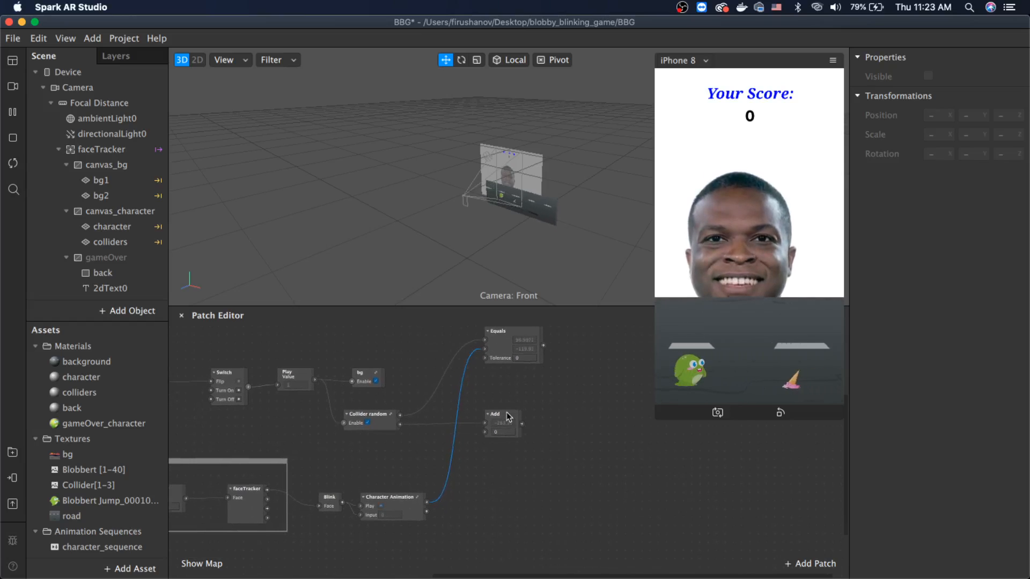
Step: Add a Greater Than patch fed by Add's output, connect Character Animation's Y output to its second input, and place it below and right of Add
click(506, 413)
drag(515, 424, 570, 452)
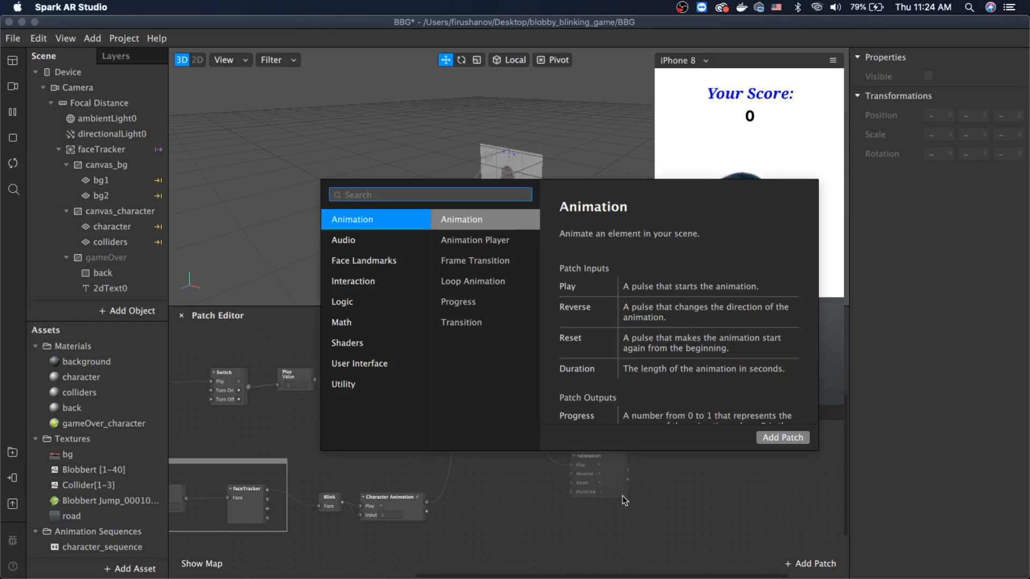
text(greate)
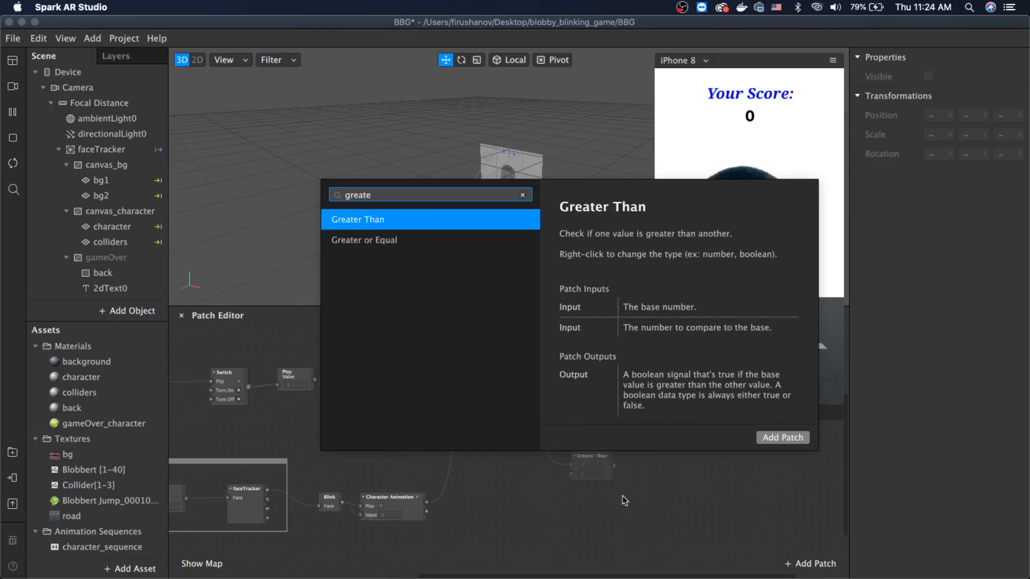
key(Return)
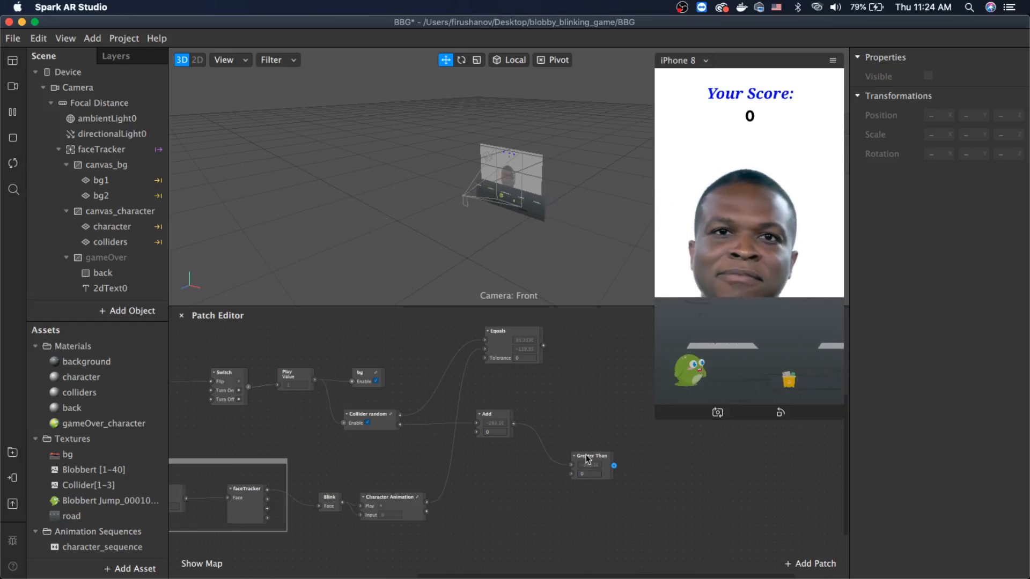
drag(588, 458, 567, 450)
drag(427, 512, 562, 479)
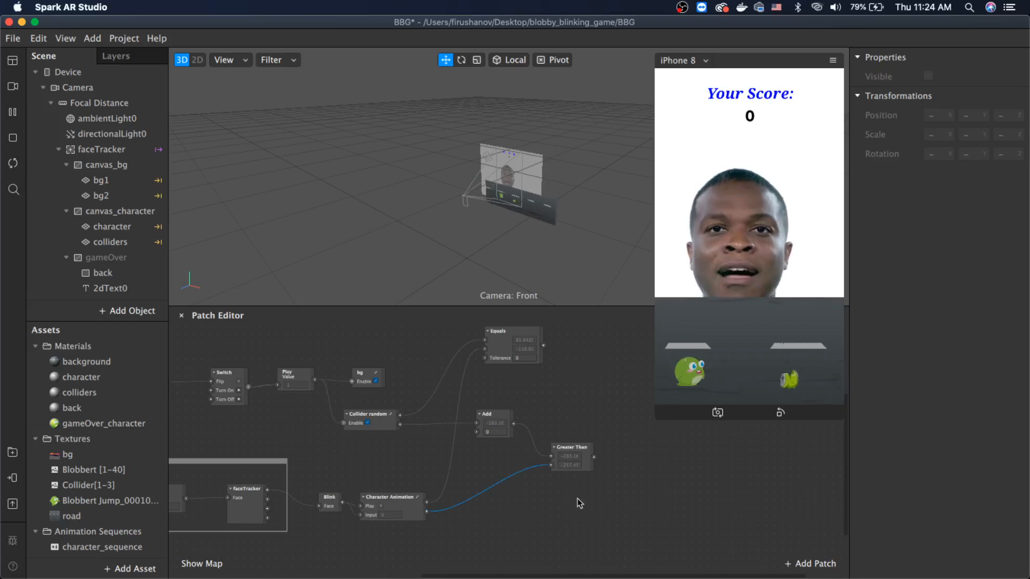
Step: Add an And patch that takes the Equals and Greater Than outputs, and place it to the right between them
scroll(578, 500, right, 3)
scroll(578, 500, up, 1)
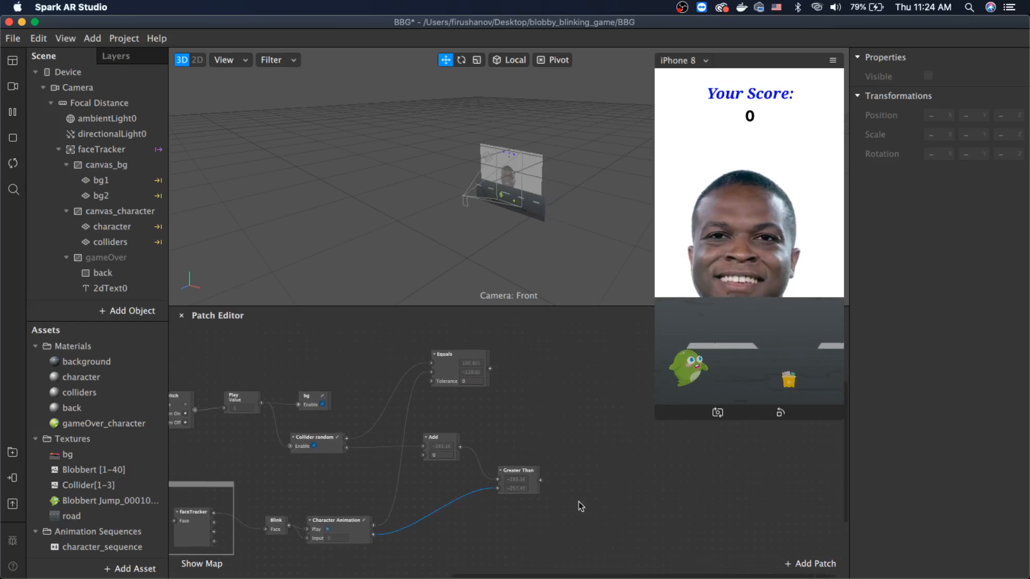
scroll(581, 506, right, 2)
scroll(581, 506, up, 1)
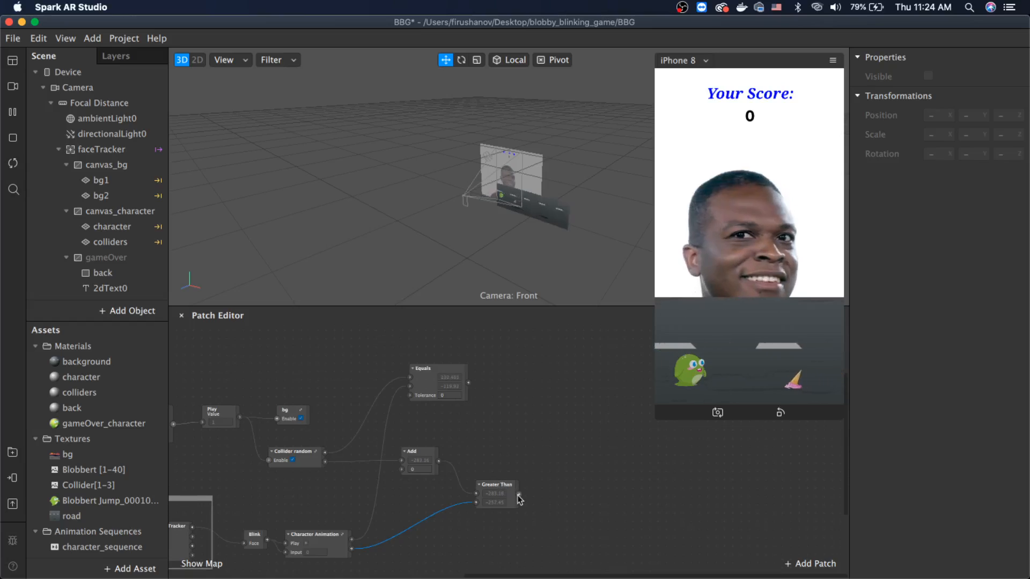
double_click(544, 437)
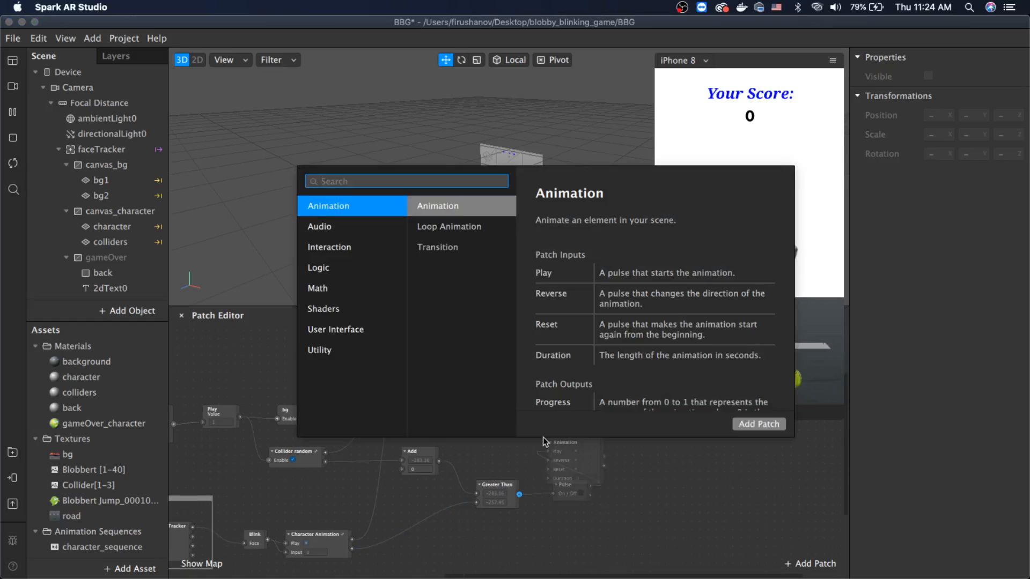
text(and)
key(Return)
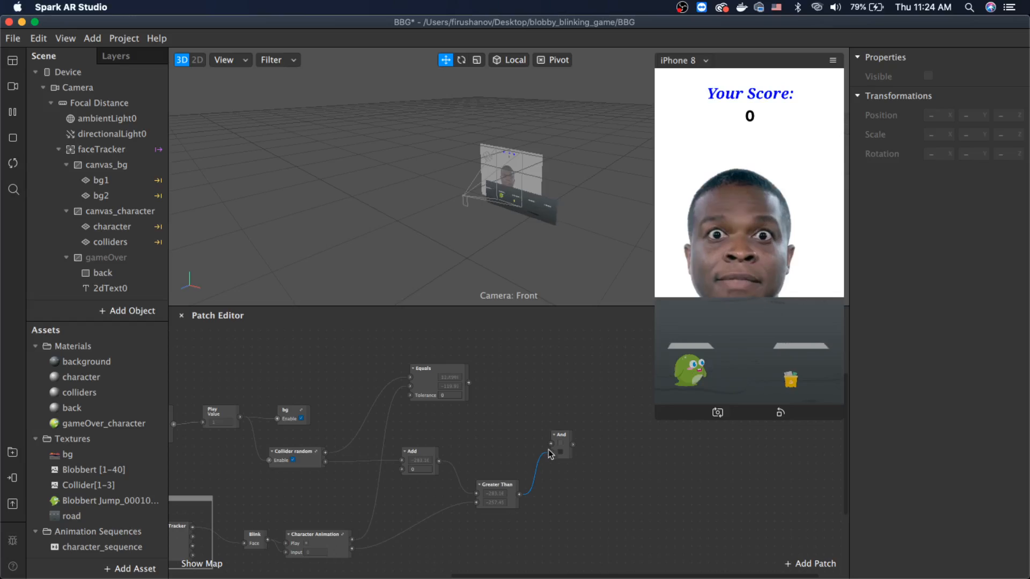
drag(555, 443, 553, 443)
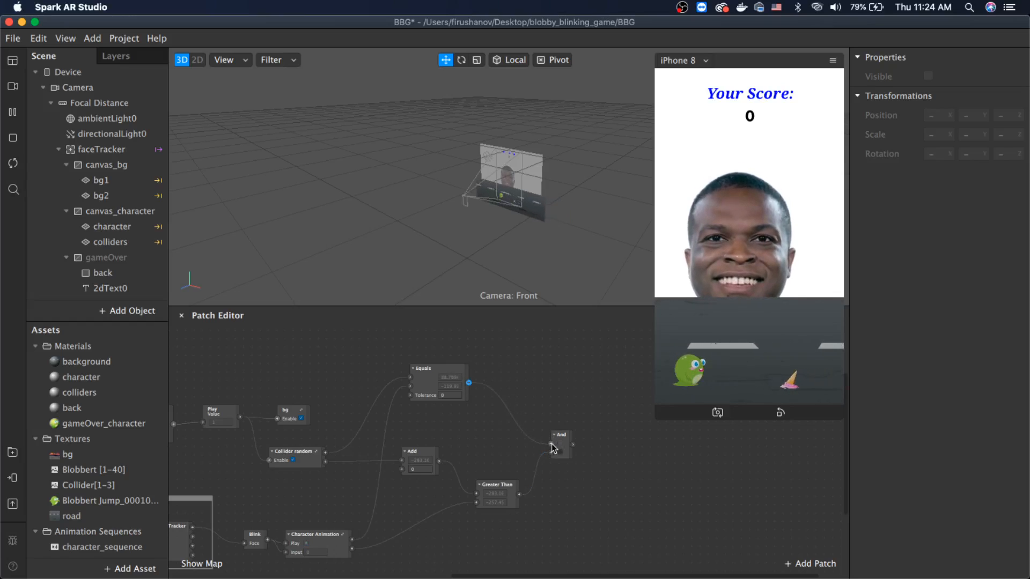
scroll(601, 473, right, 5)
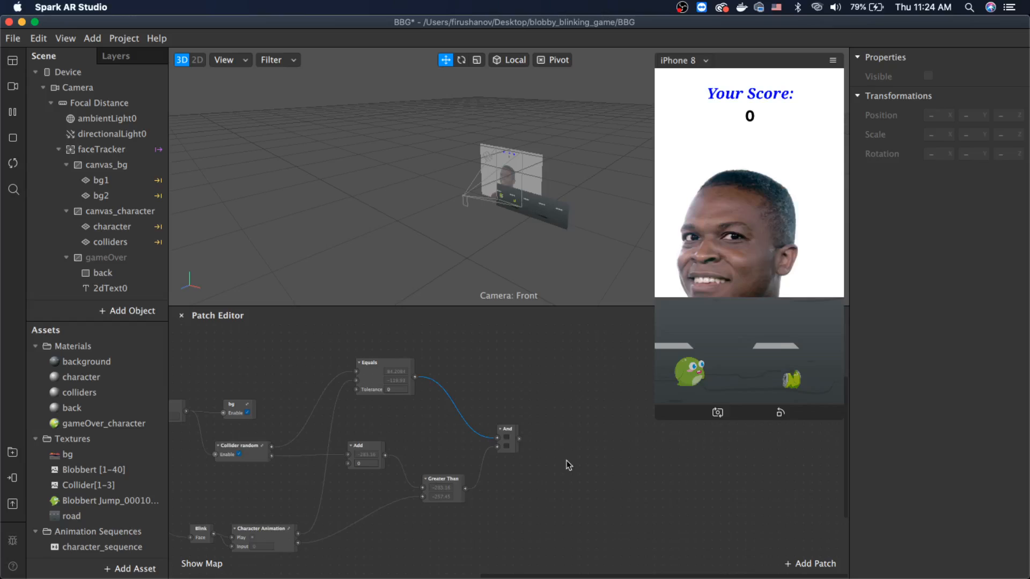
drag(504, 431, 477, 413)
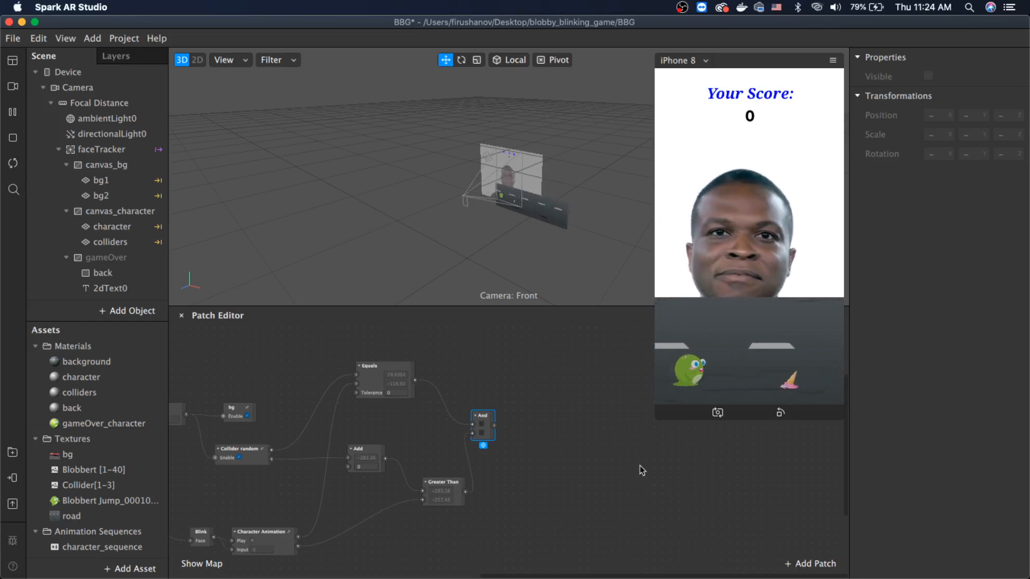
Step: Add a Pulse patch to the right of And and connect And's output to its On / Off input
right_click(577, 429)
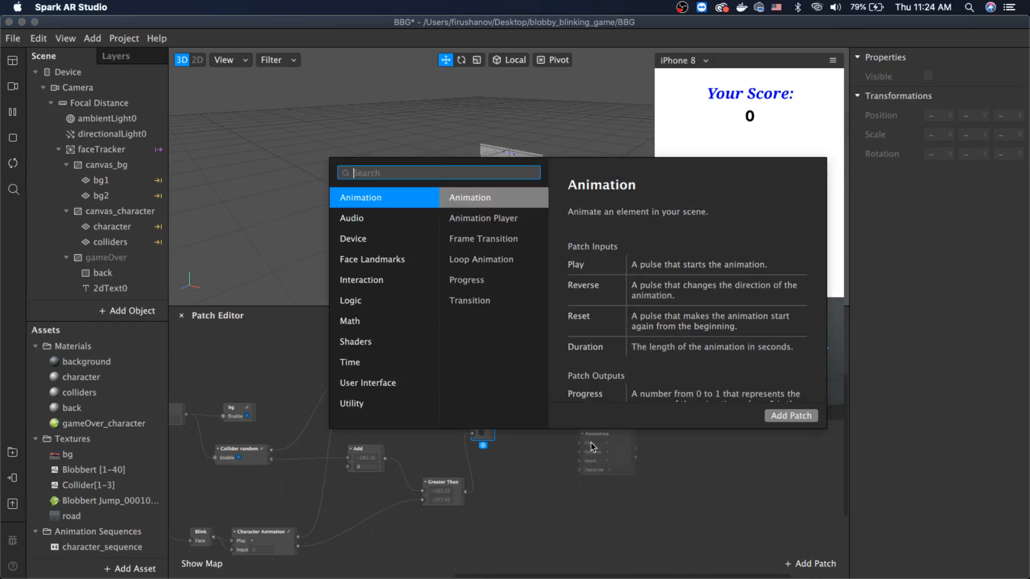
text(pulse)
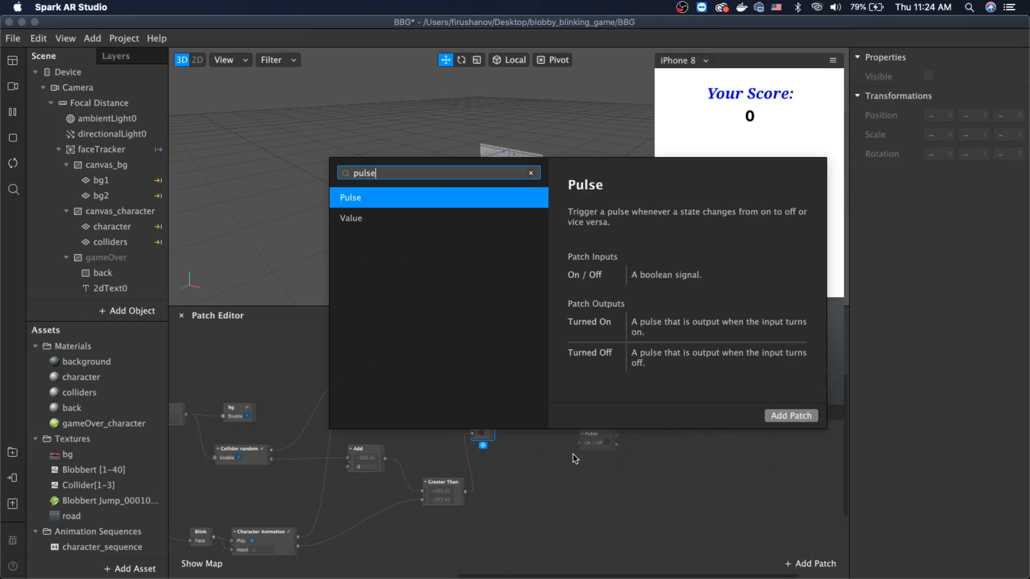
key(Return)
drag(584, 445, 530, 424)
click(517, 428)
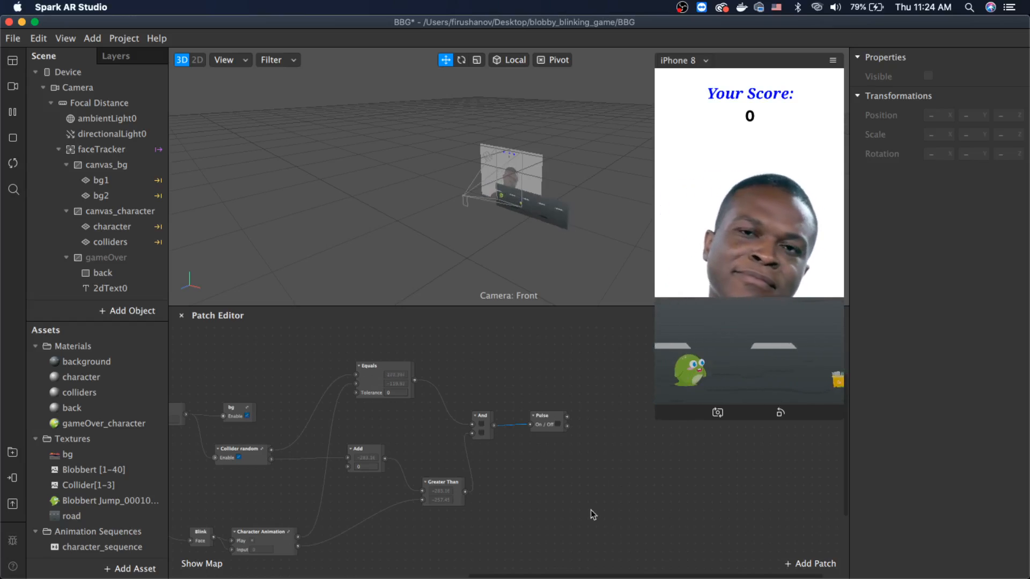
Step: Set the Tolerance of the Equals patch to 40
scroll(593, 515, right, 5)
scroll(593, 515, down, 2)
scroll(593, 515, up, 2)
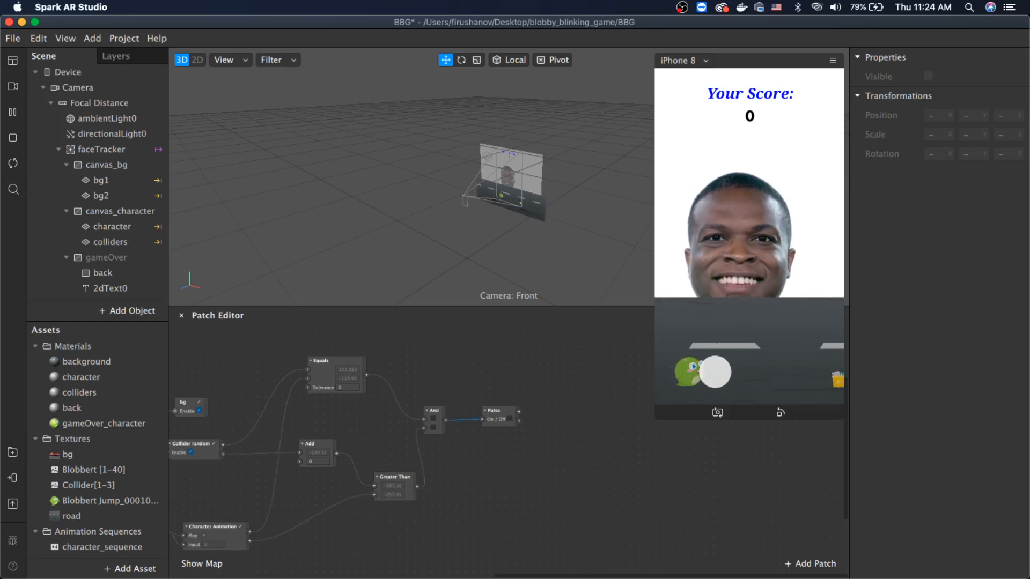
scroll(574, 438, left, 3)
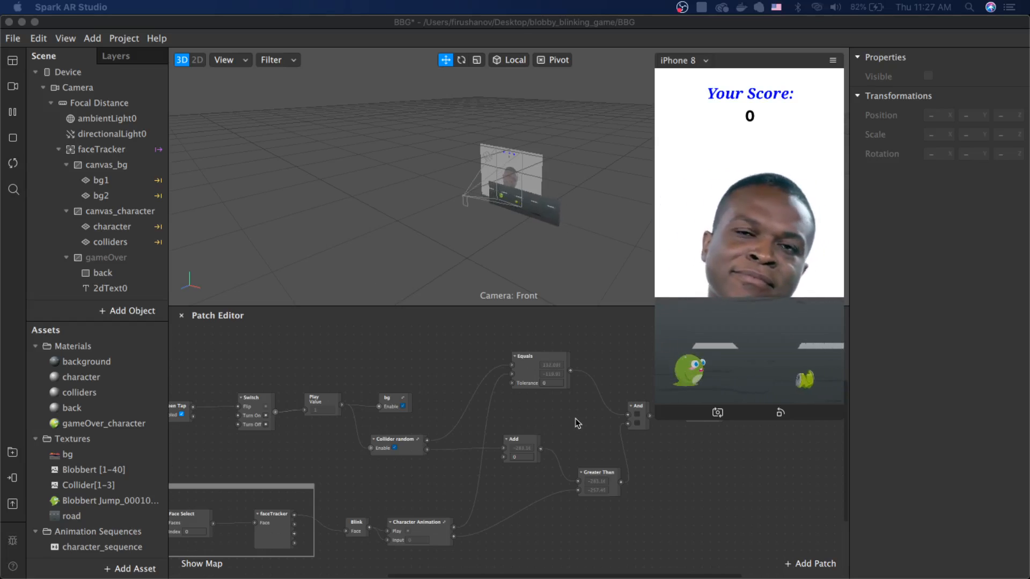
scroll(575, 419, right, 5)
scroll(577, 423, right, 3)
scroll(576, 424, up, 2)
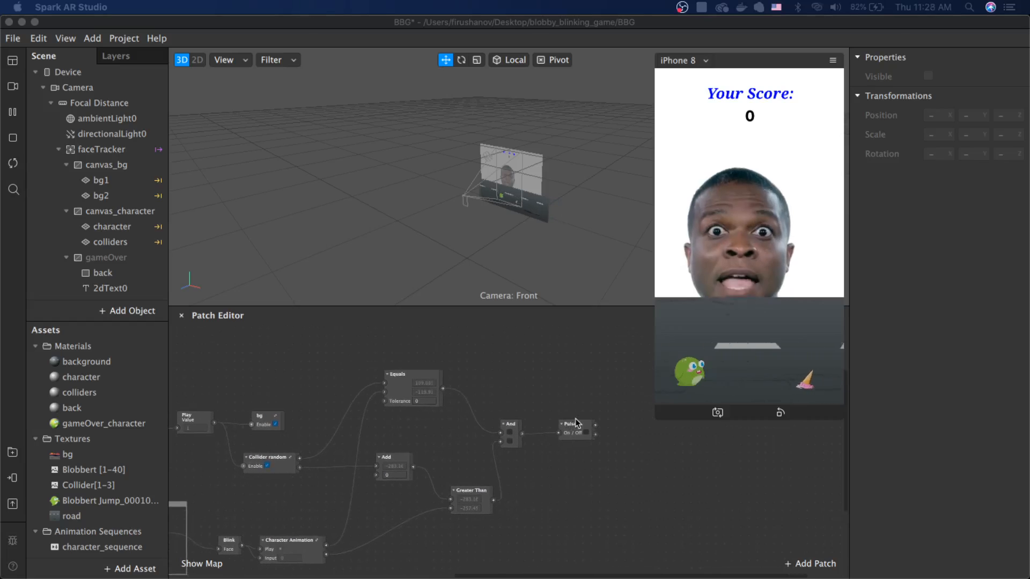
click(423, 392)
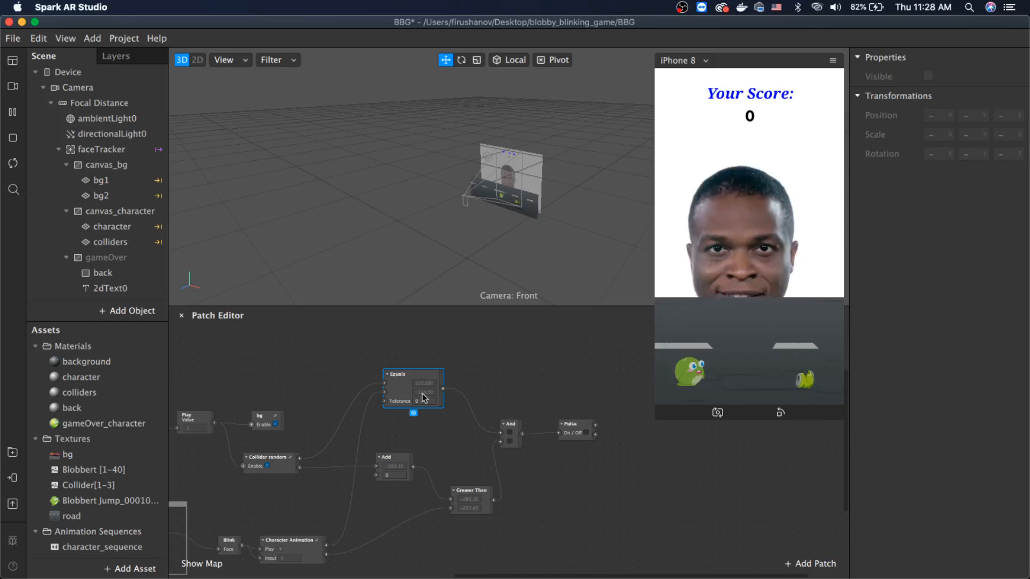
click(430, 403)
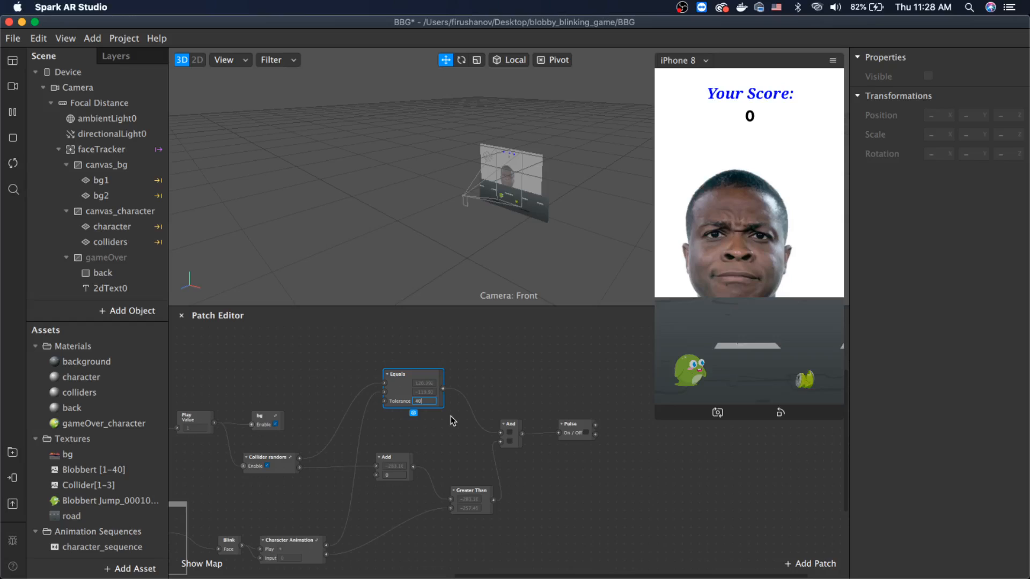
key(Return)
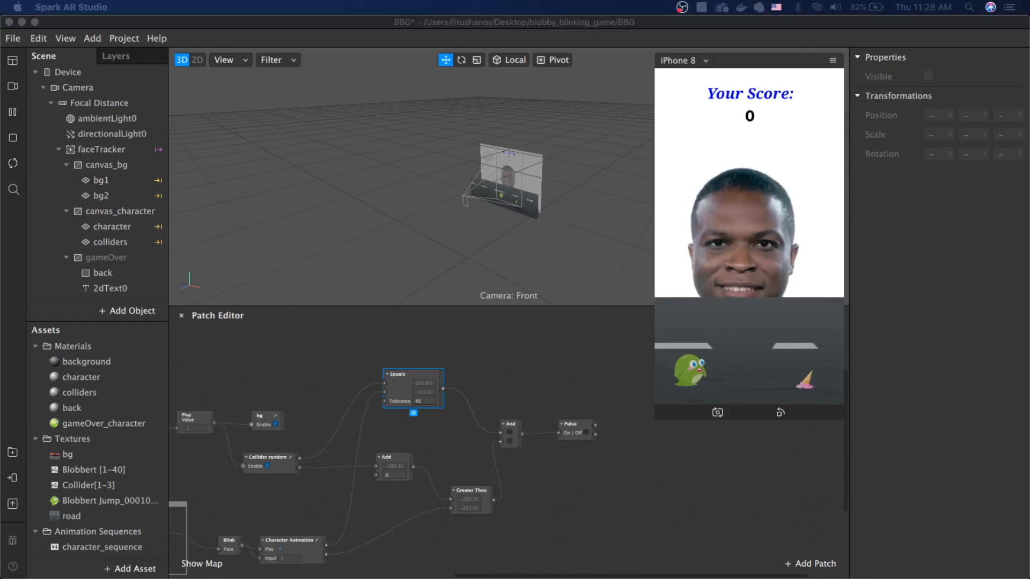
Step: Add a Switch patch to the right of Pulse and connect Pulse's Turned On output to its Flip input
scroll(545, 443, right, 5)
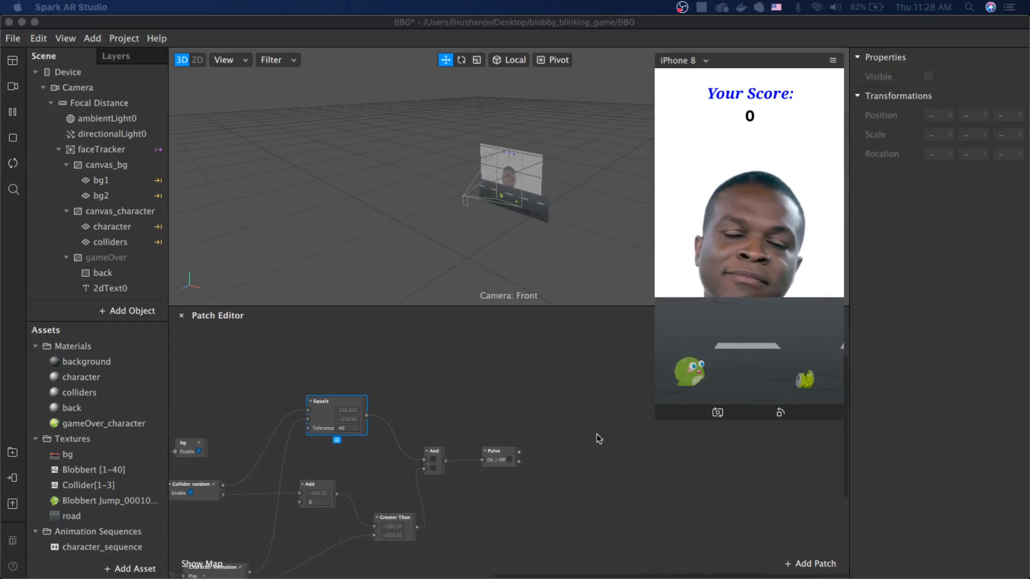
double_click(608, 453)
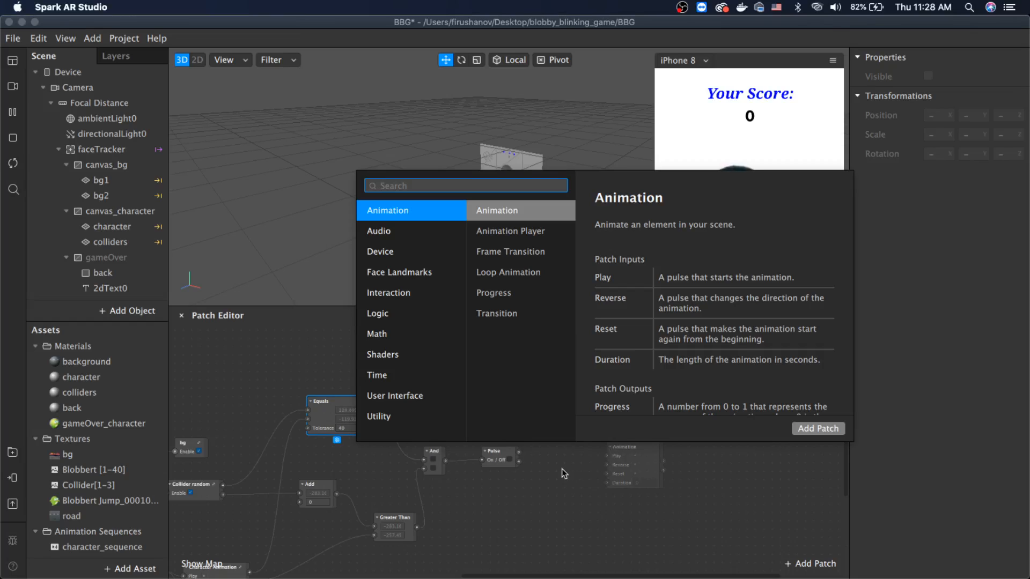
text(swi)
key(Return)
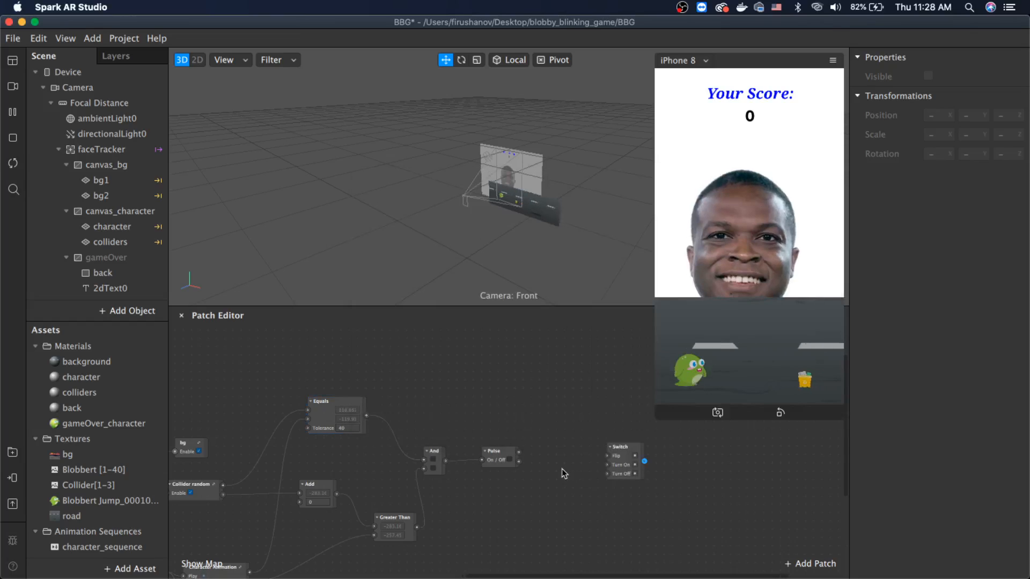
drag(611, 455, 564, 442)
scroll(648, 457, right, 5)
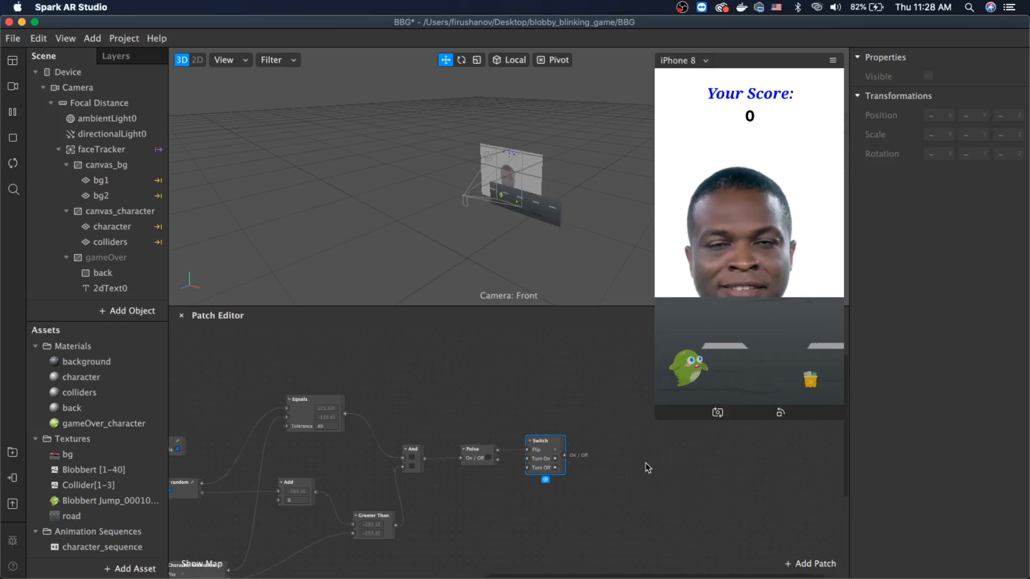
Step: Select the gameOver canvas in the scene and toggle its visibility on and off to preview it, leaving it hidden
scroll(638, 467, down, 2)
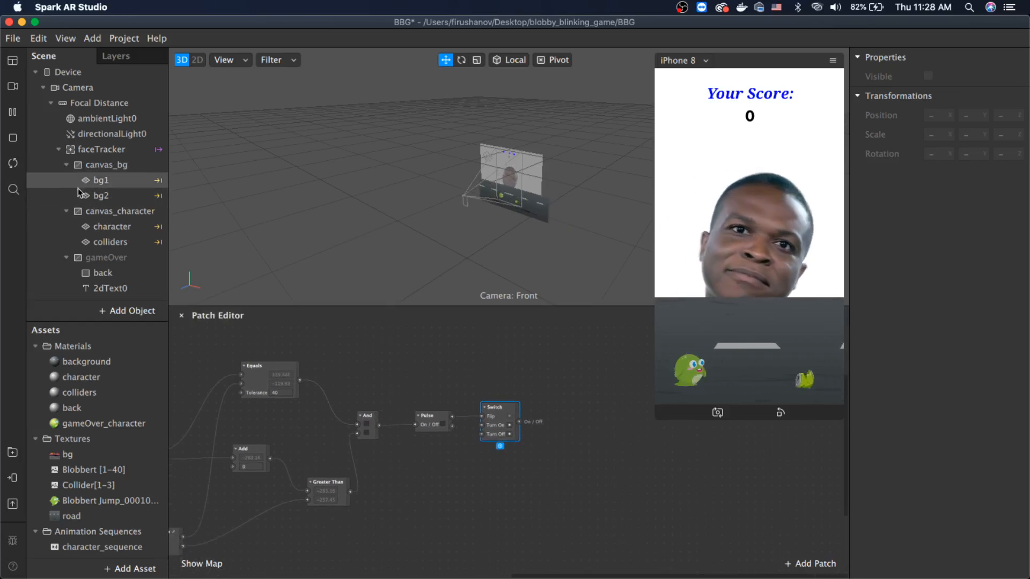
scroll(101, 211, down, 2)
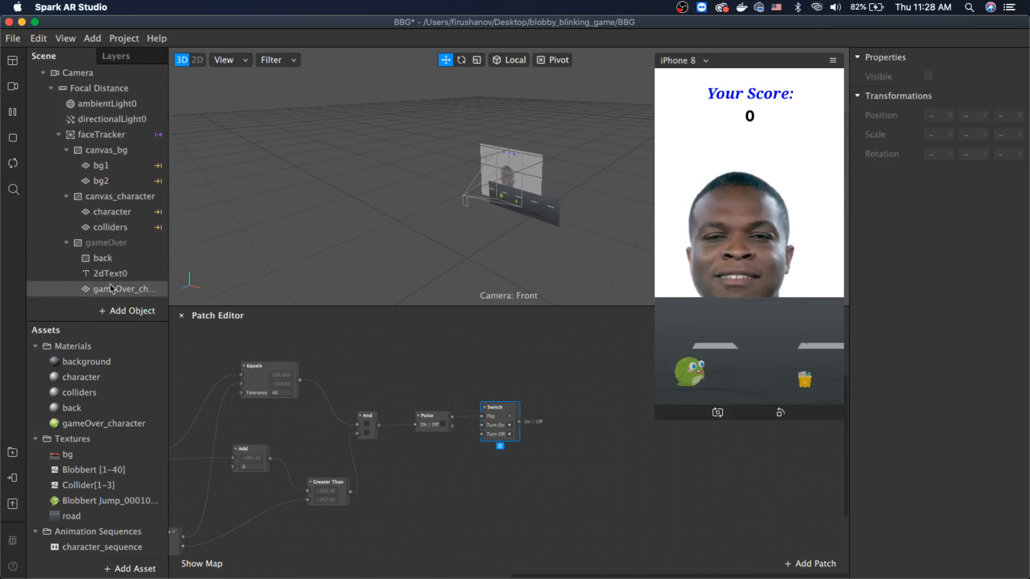
click(104, 245)
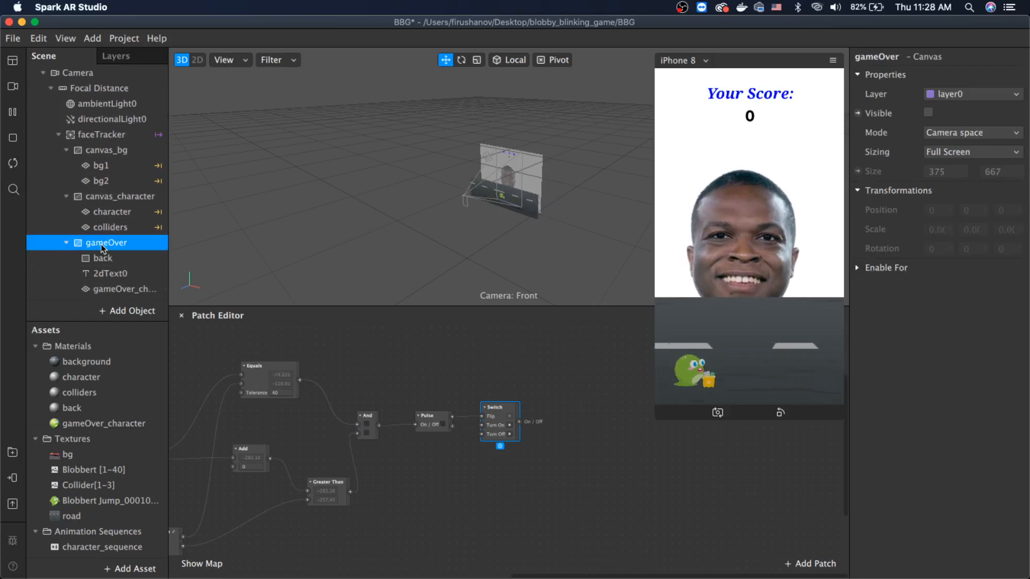
click(927, 114)
click(927, 114)
click(927, 113)
click(927, 113)
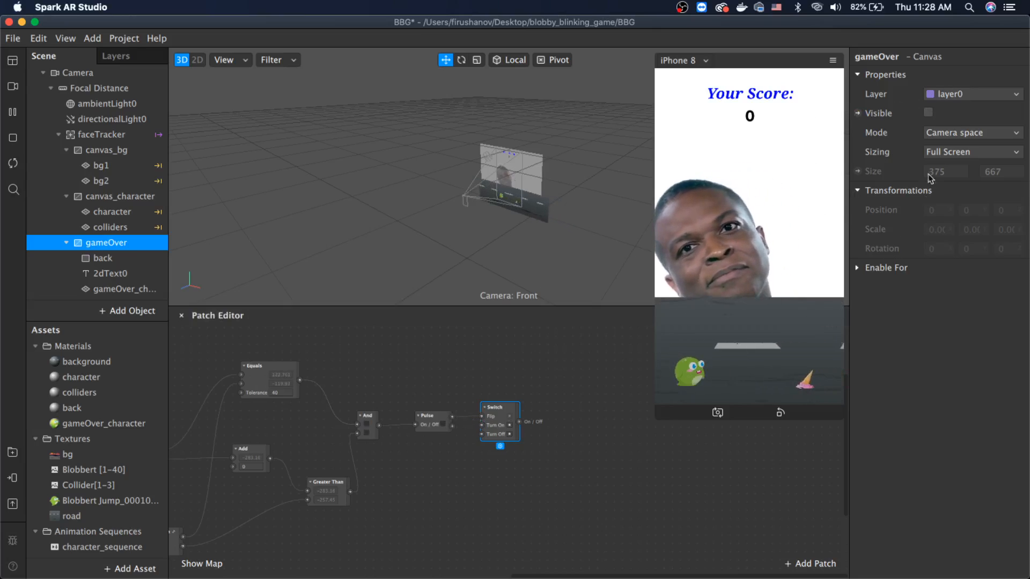
Step: Create a patch for gameOver's Visible property, place it to the right of Switch, and drive it with Switch's output
click(858, 114)
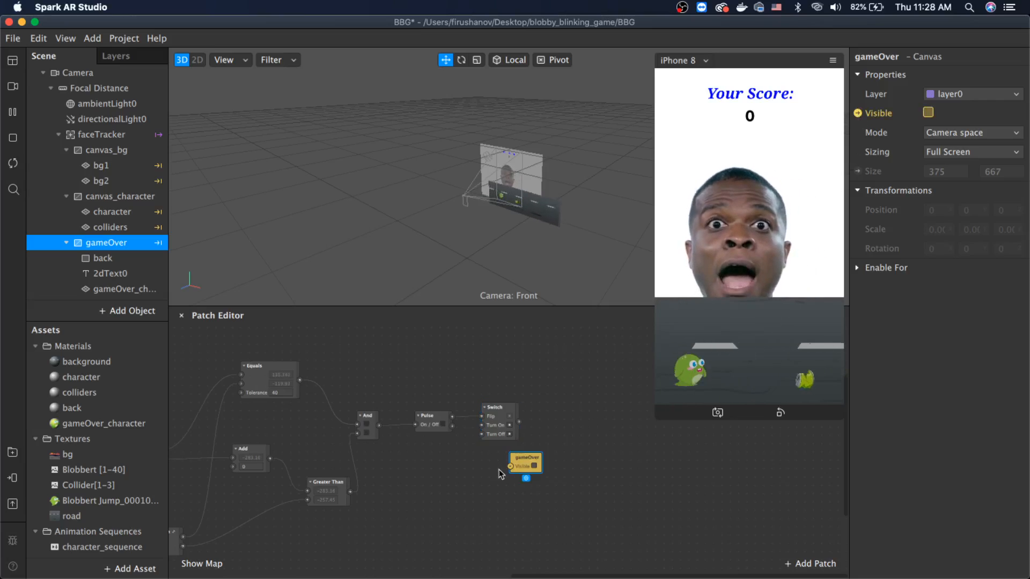
drag(531, 463, 556, 425)
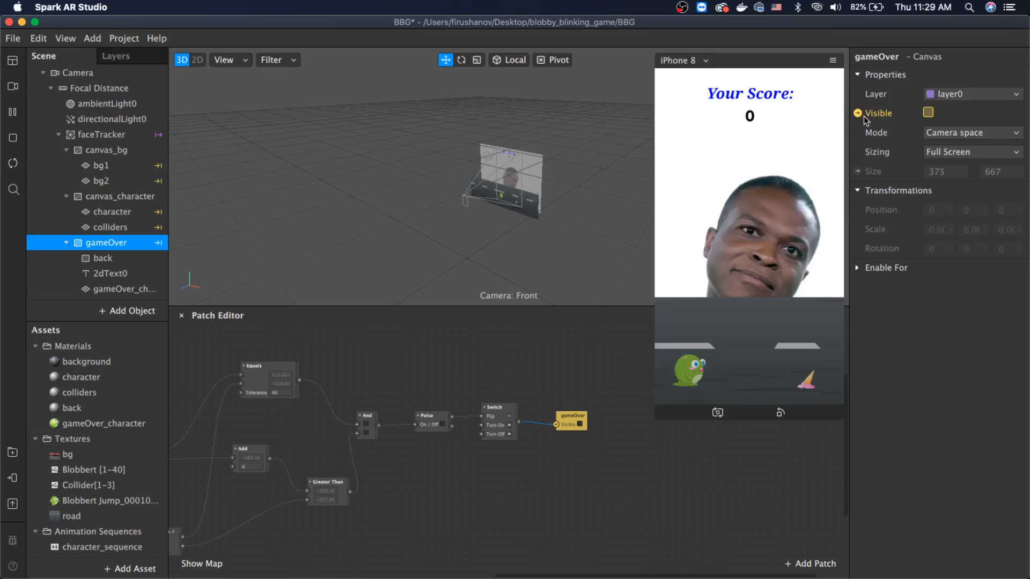
click(857, 113)
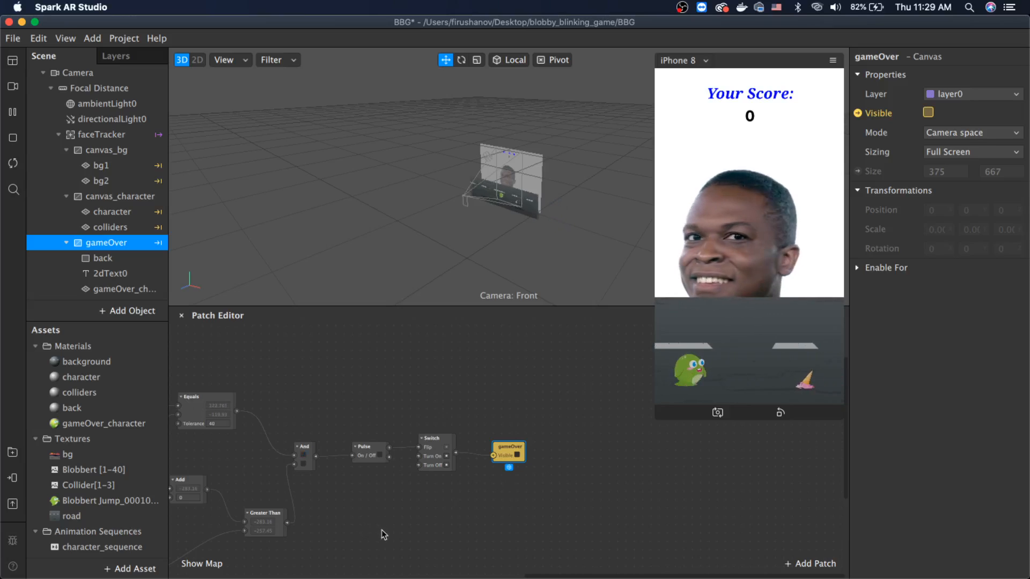
Step: Set the second value of the Add patch between Collider random and Greater Than to 100
scroll(368, 534, left, 5)
scroll(365, 533, left, 5)
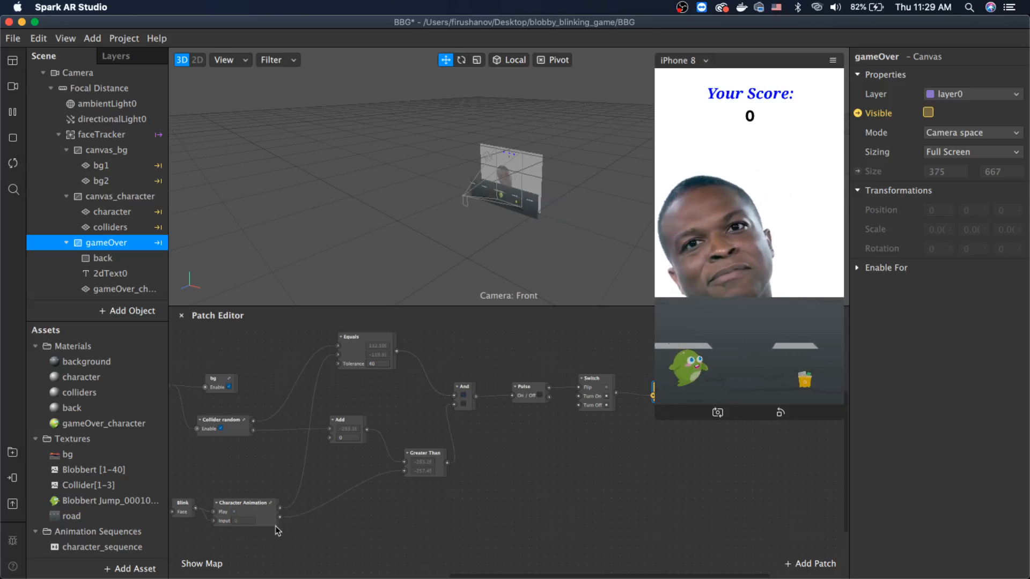
click(354, 438)
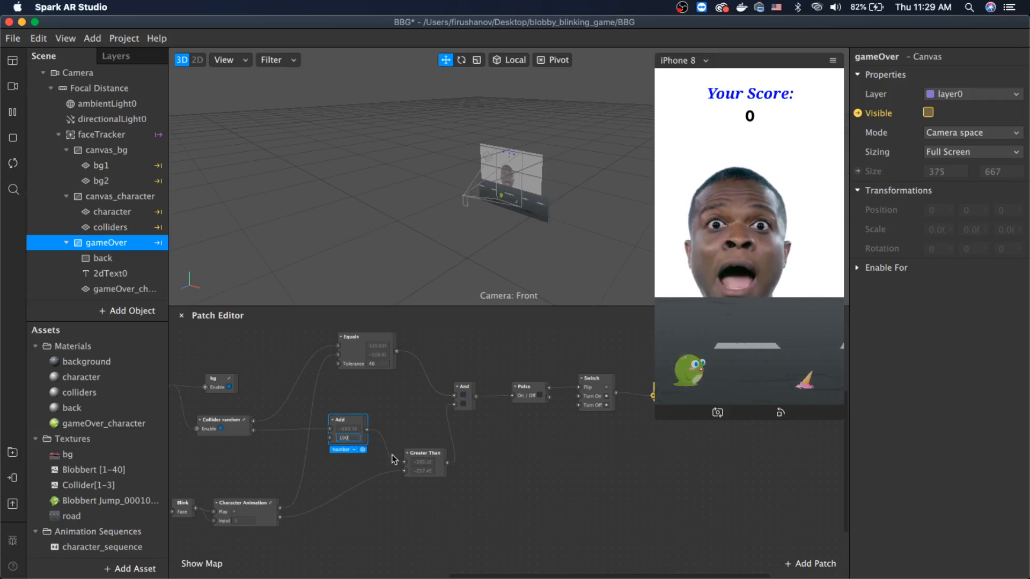
key(Return)
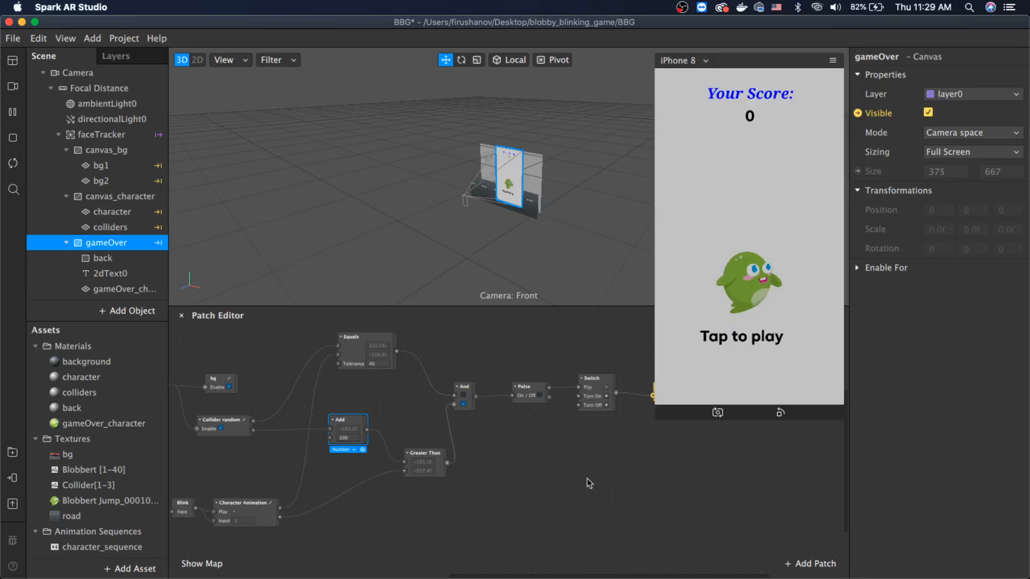
click(417, 444)
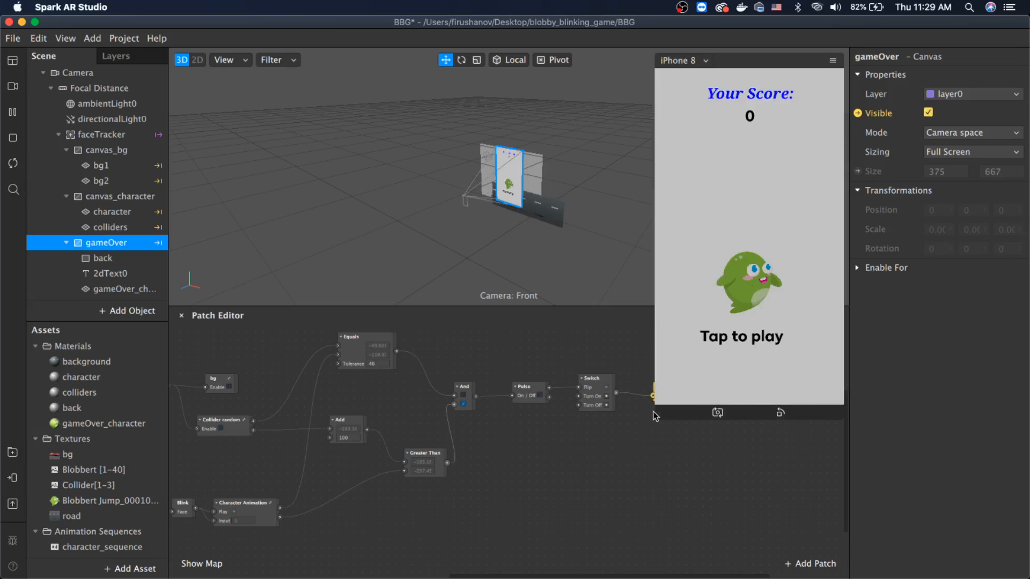
Step: Shrink the device preview to uncover the gameOver patch, and tap the simulated screen to test the game
drag(654, 417, 636, 451)
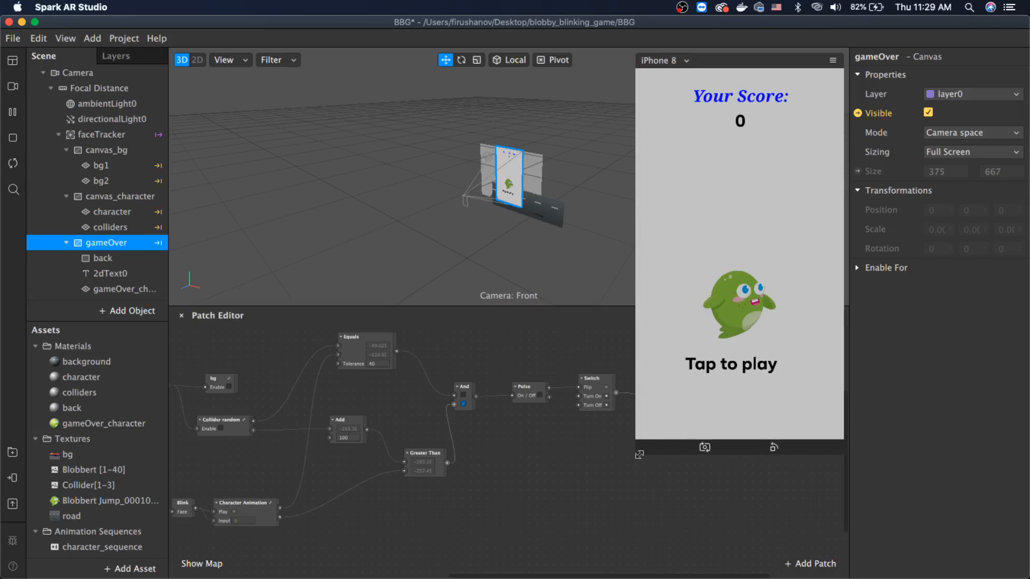
click(738, 328)
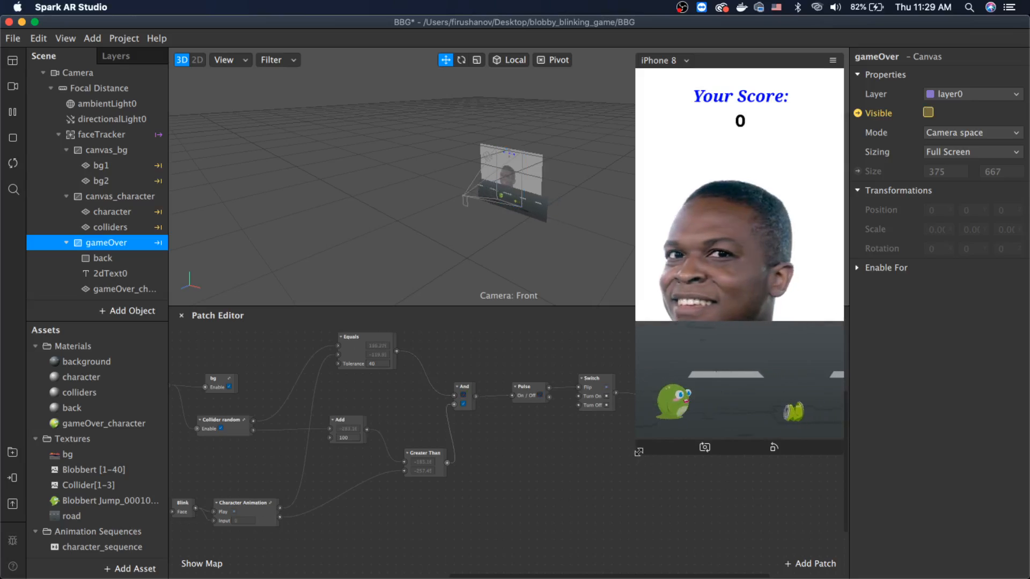
drag(638, 452, 680, 374)
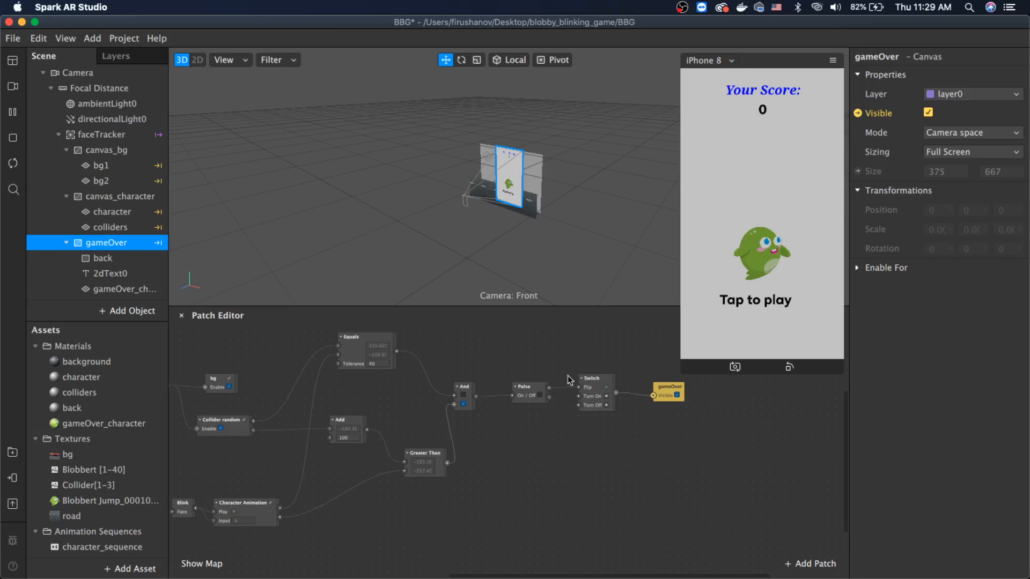
click(700, 340)
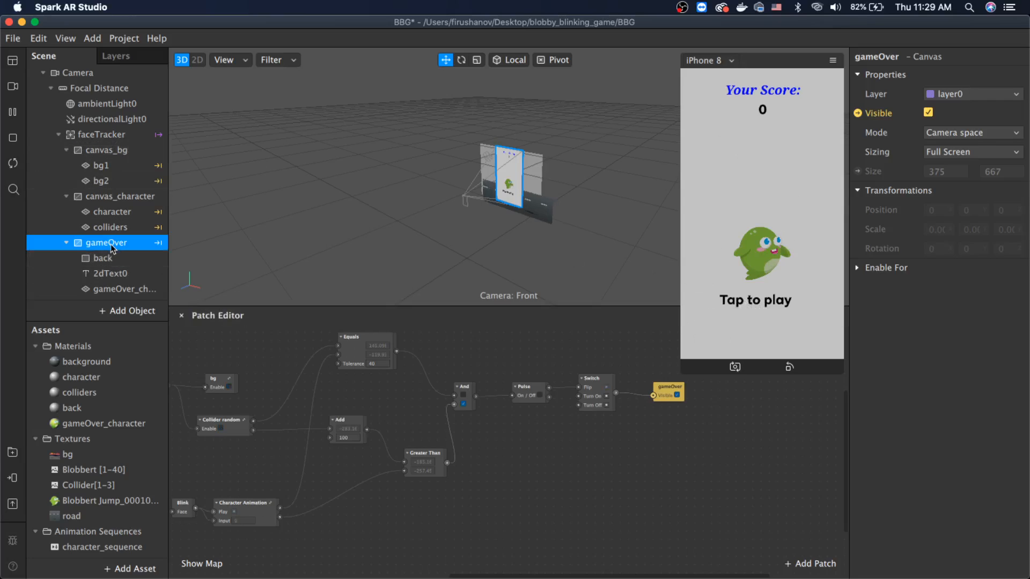
Step: Add a 2D Text object inside the gameOver canvas and place it directly above 2dText0 in the hierarchy
scroll(110, 248, down, 1)
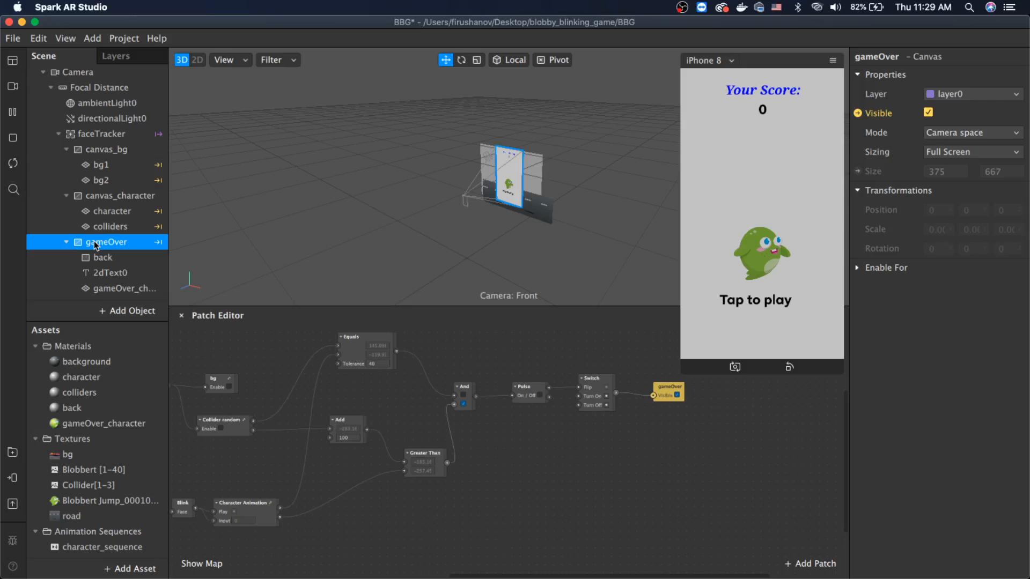
scroll(95, 246, down, 2)
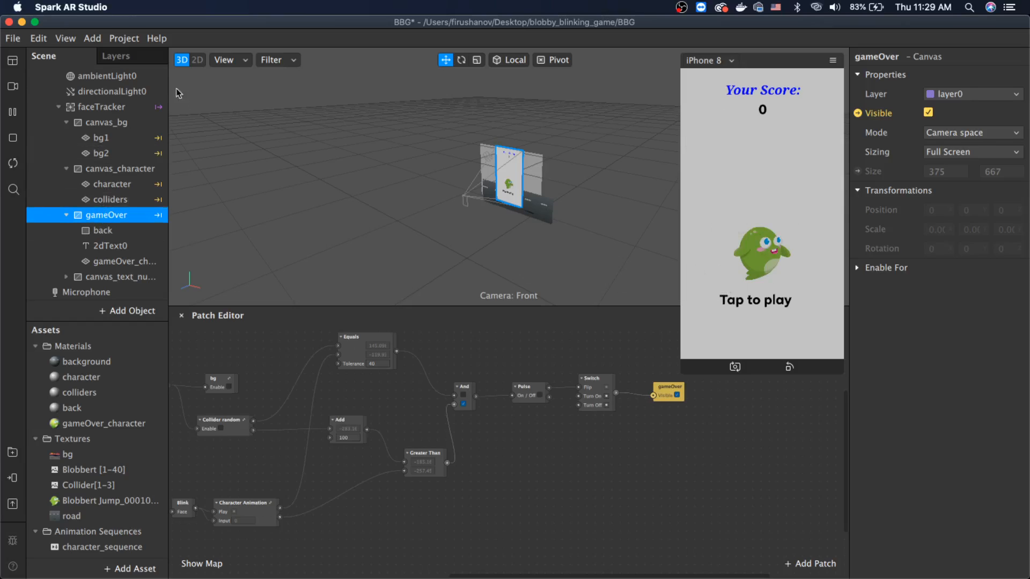
right_click(106, 216)
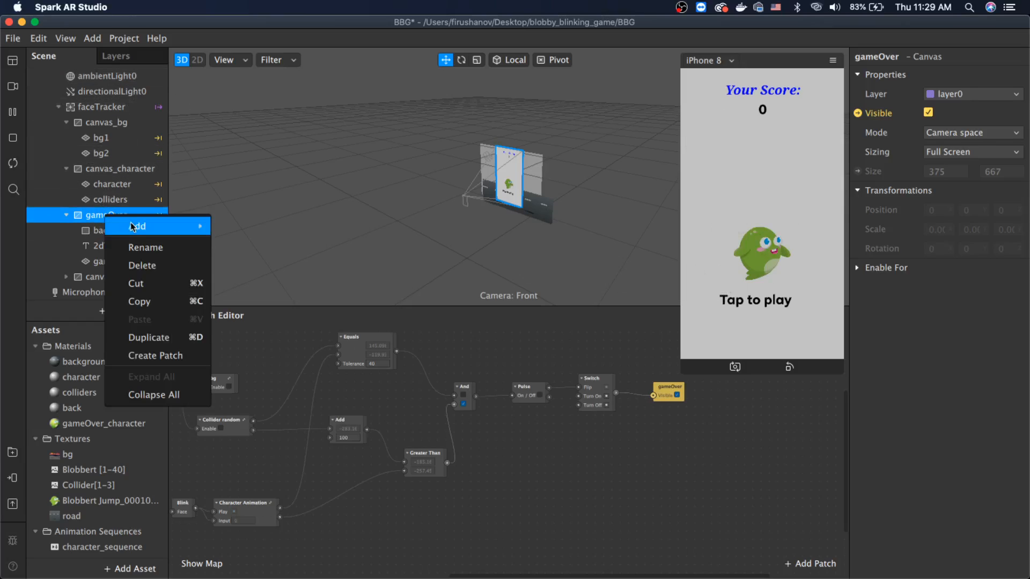
mouse_move(137, 225)
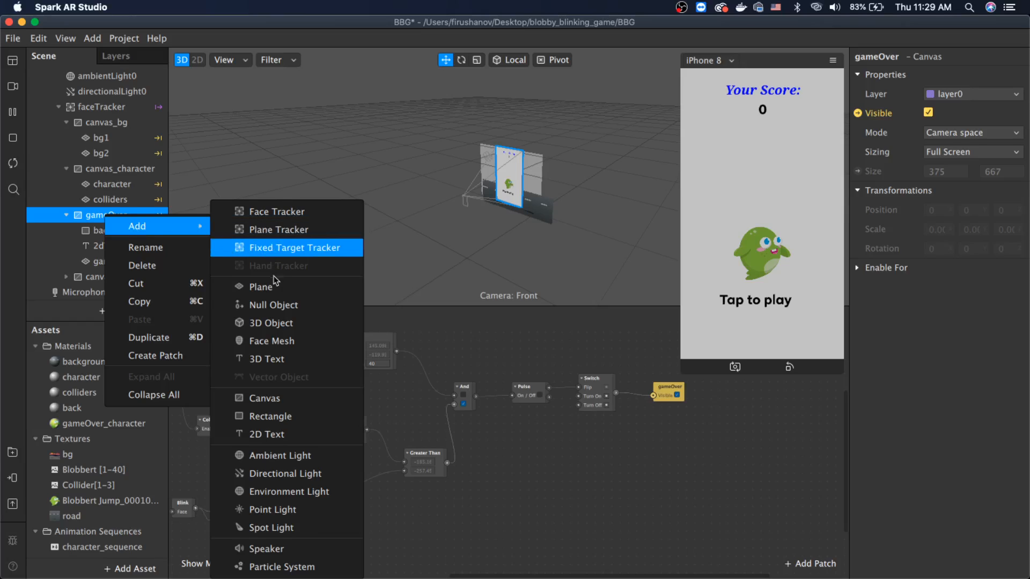
click(274, 432)
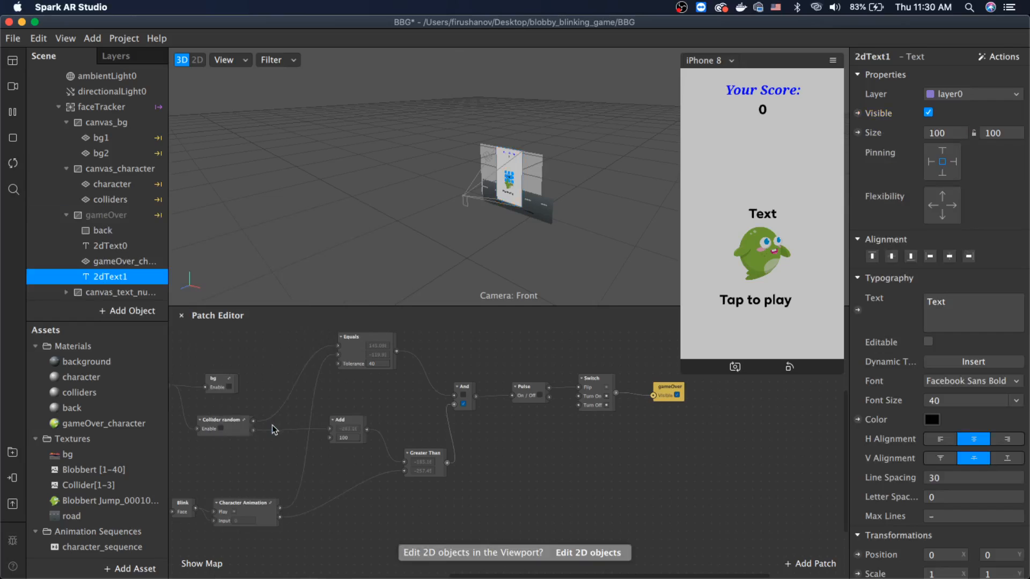
drag(119, 278, 123, 238)
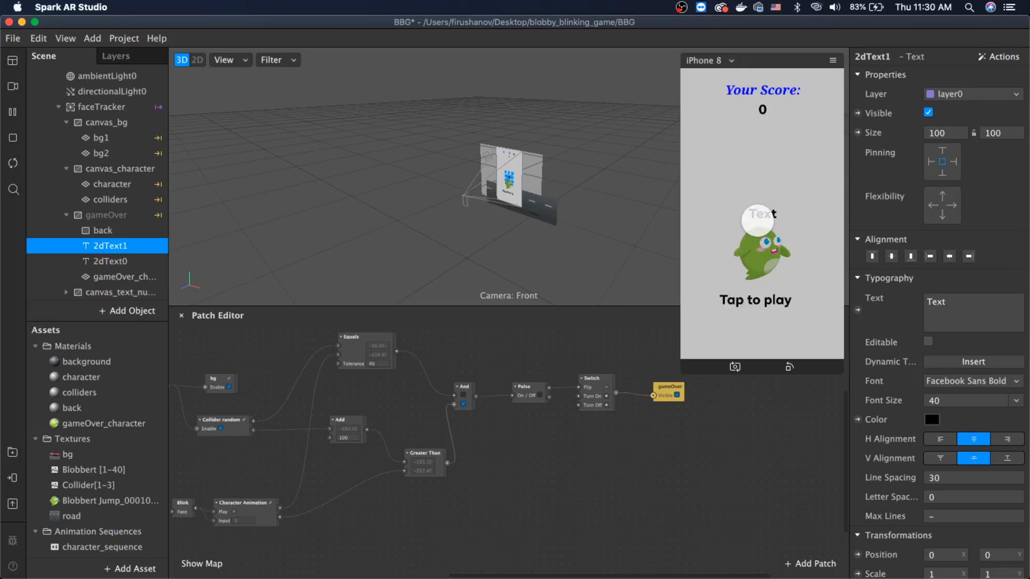
Step: Replace the text content of 2dText1 with "Game Over"
click(970, 305)
key(BackSpace)
key(BackSpace)
key(BackSpace)
key(BackSpace)
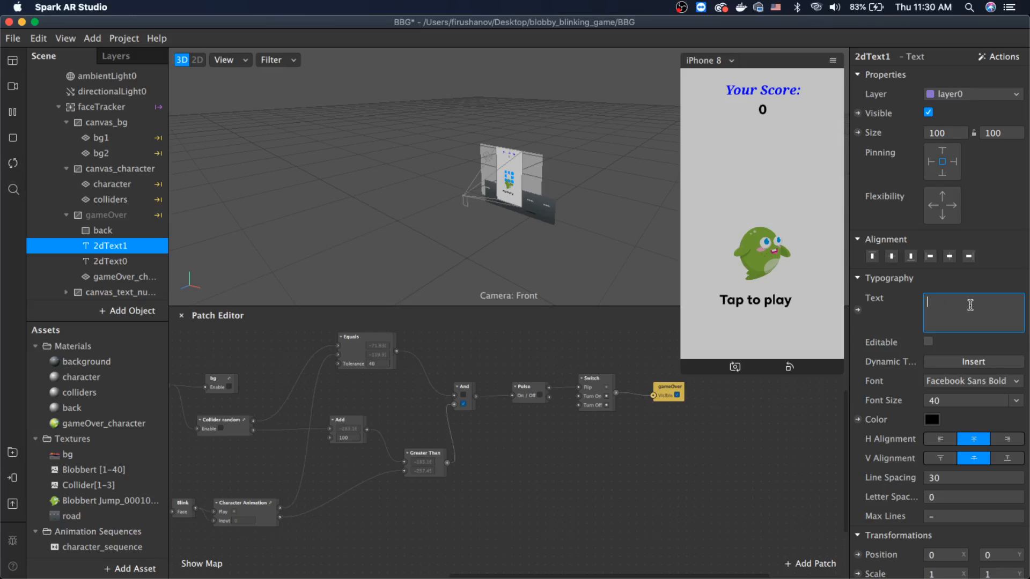
text(Game Over)
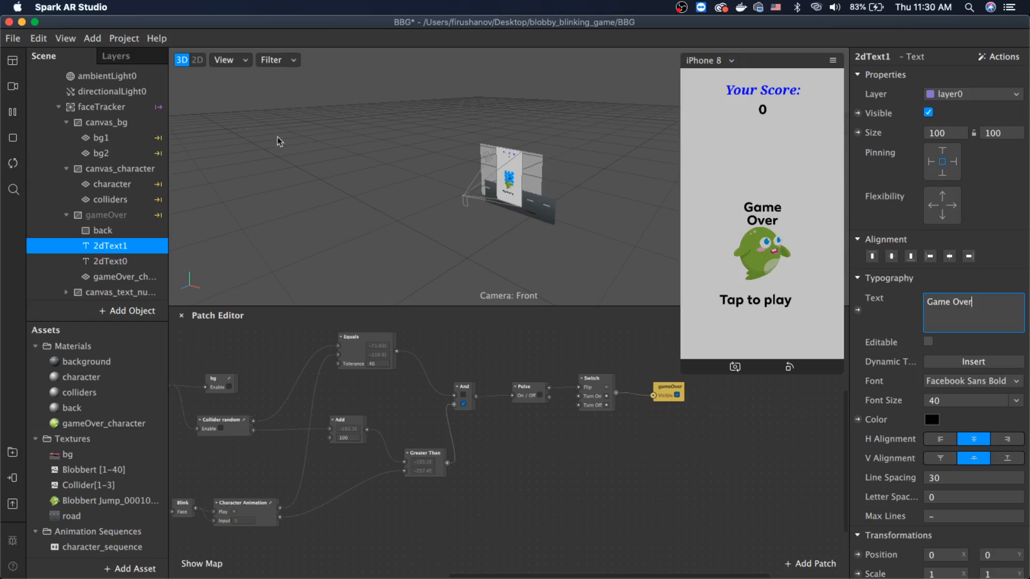
Step: Move the Game Over text above the character to about X -6, Y 70, and widen its box to about 192
scroll(518, 206, up, 5)
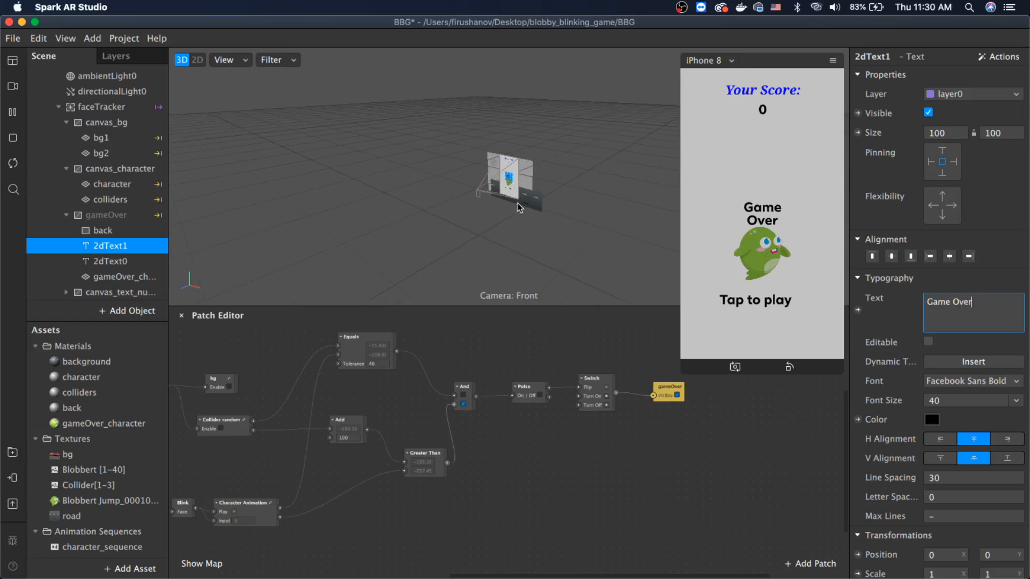
alt+drag(561, 262, 697, 227)
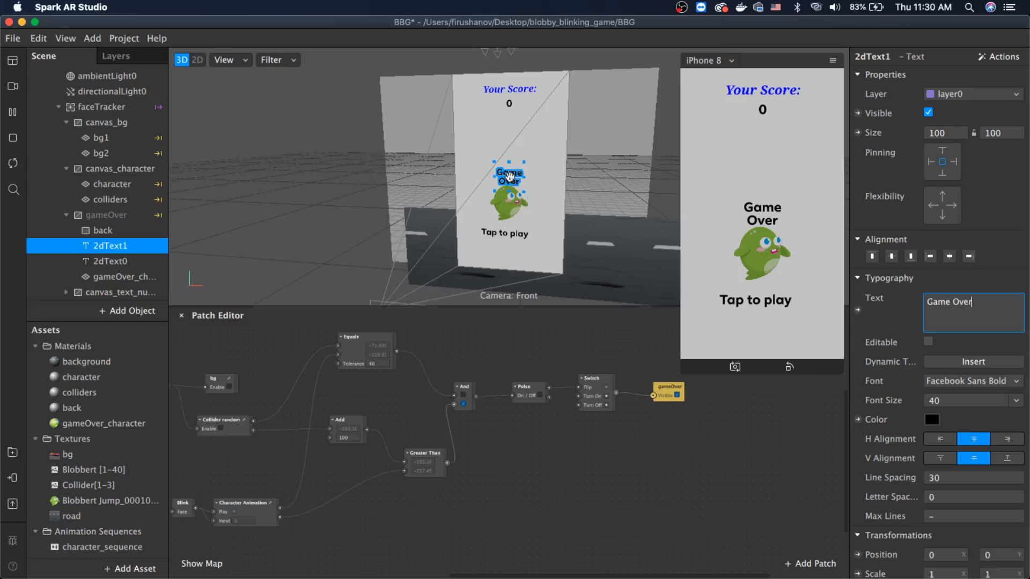
drag(509, 176, 499, 154)
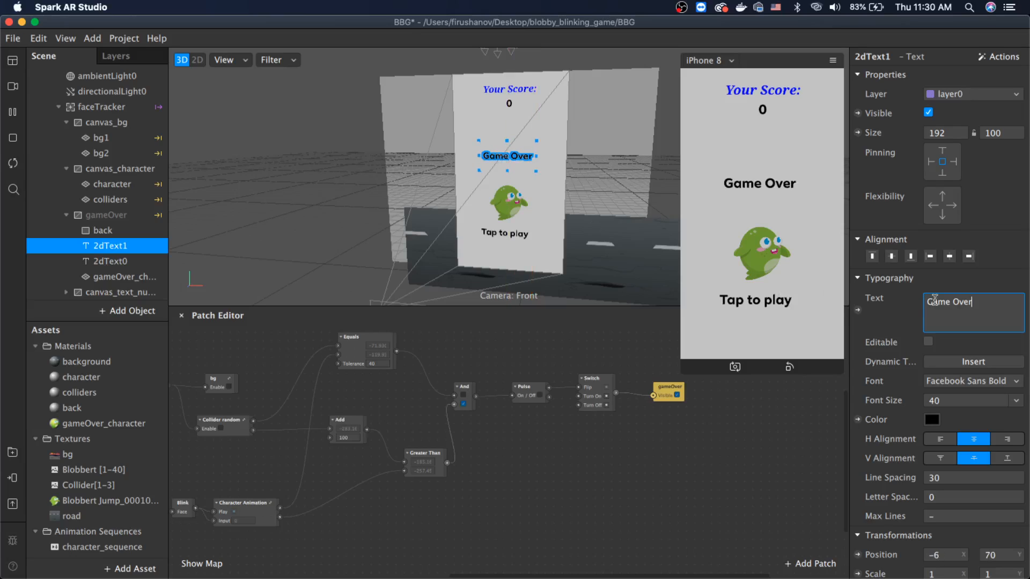
Step: Set the font size of the Game Over text to 50
drag(973, 302, 896, 304)
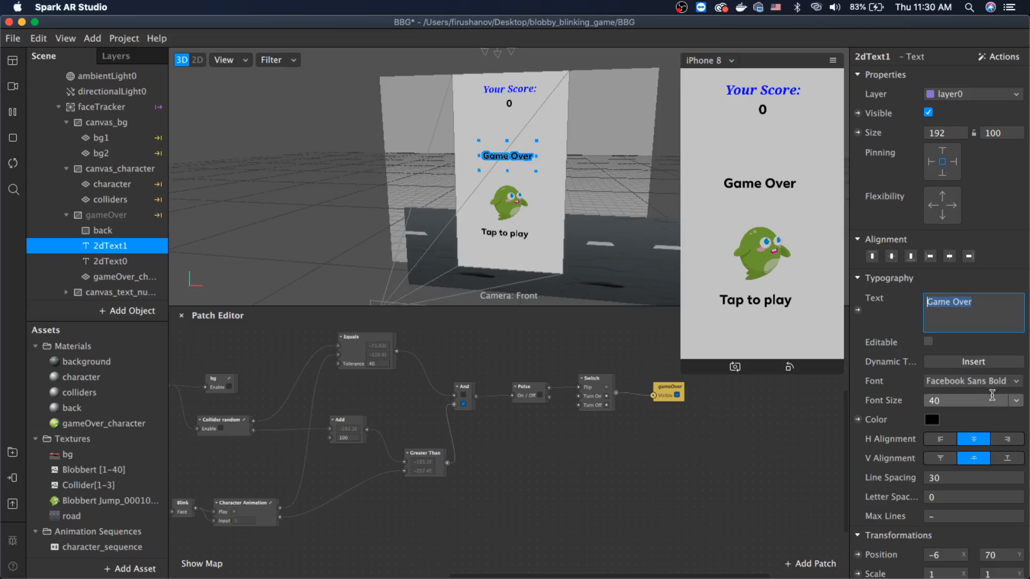
click(1017, 403)
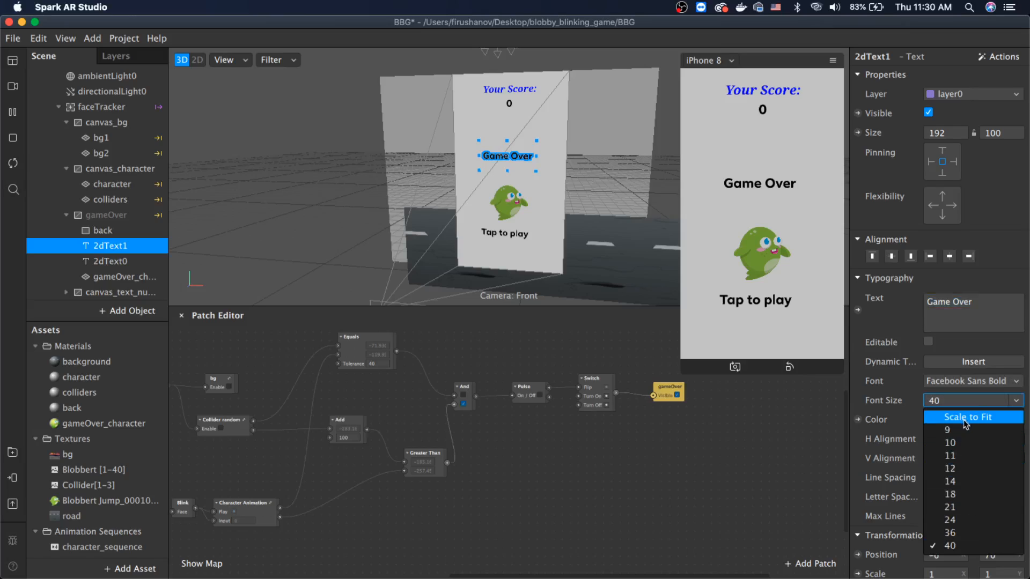
click(951, 404)
text(5)
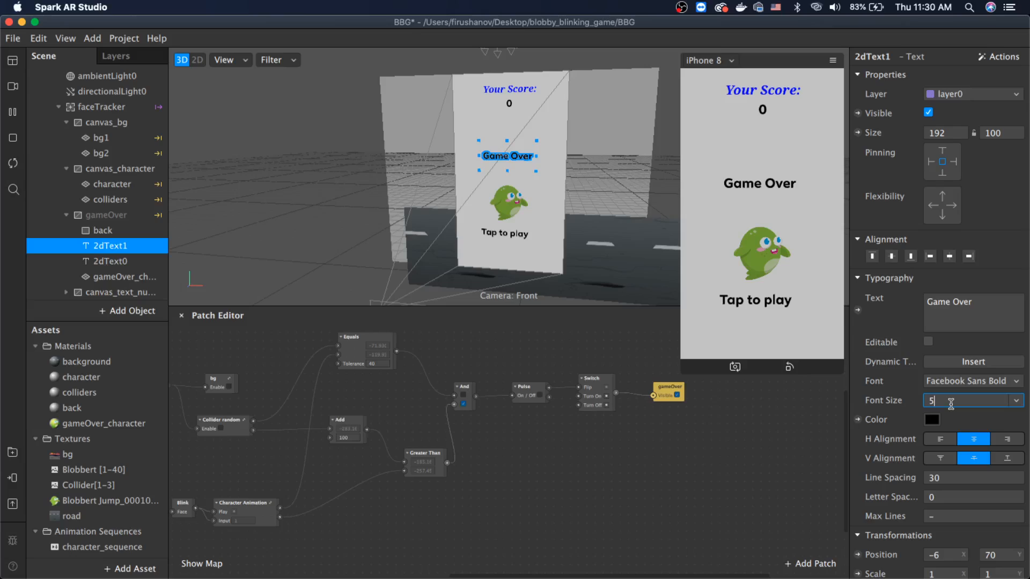
text(0)
key(Return)
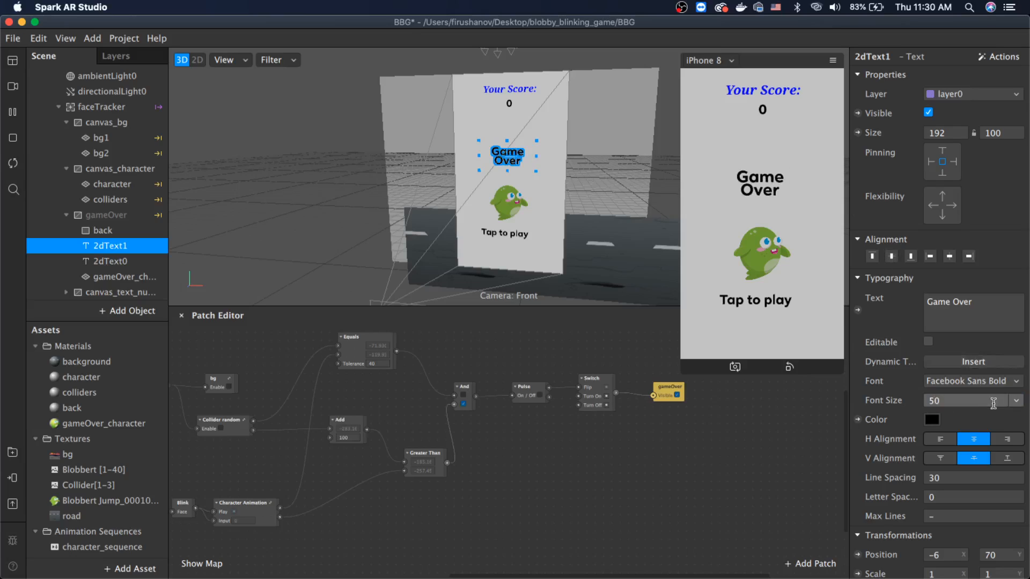
Step: Color the Game Over text red, widen its box to about 224 and center it at X 0
click(930, 419)
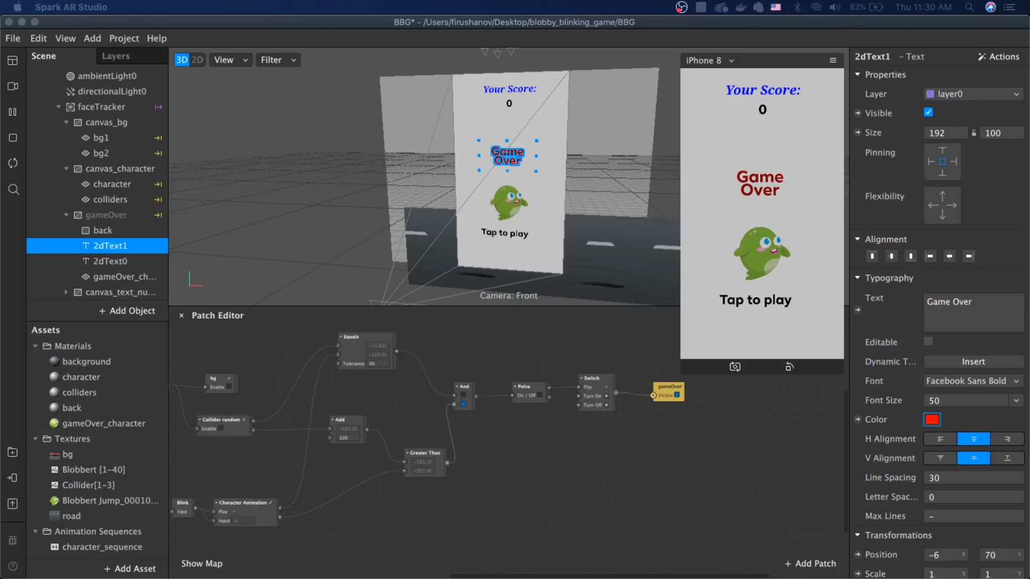
click(783, 182)
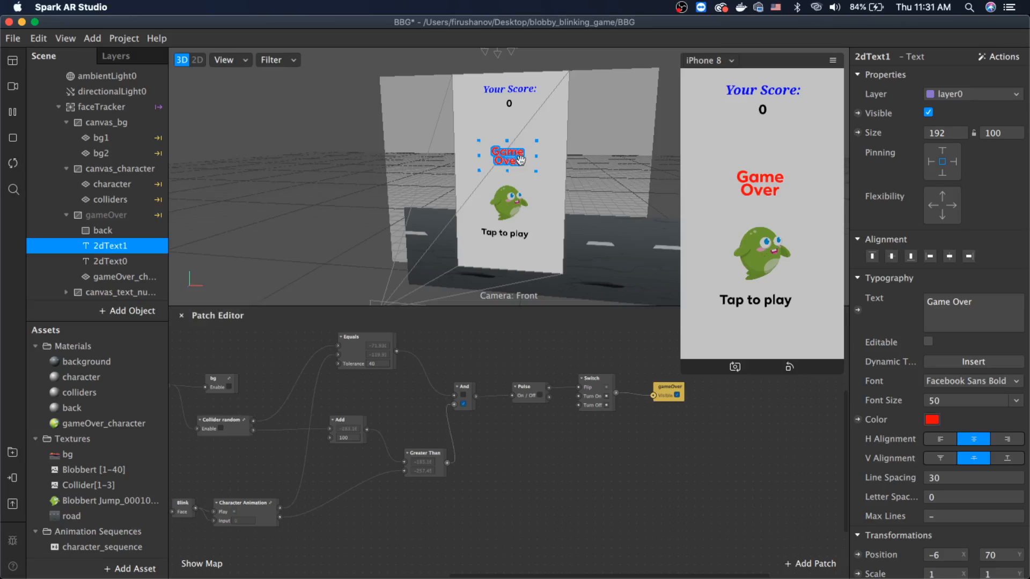
drag(534, 156, 512, 156)
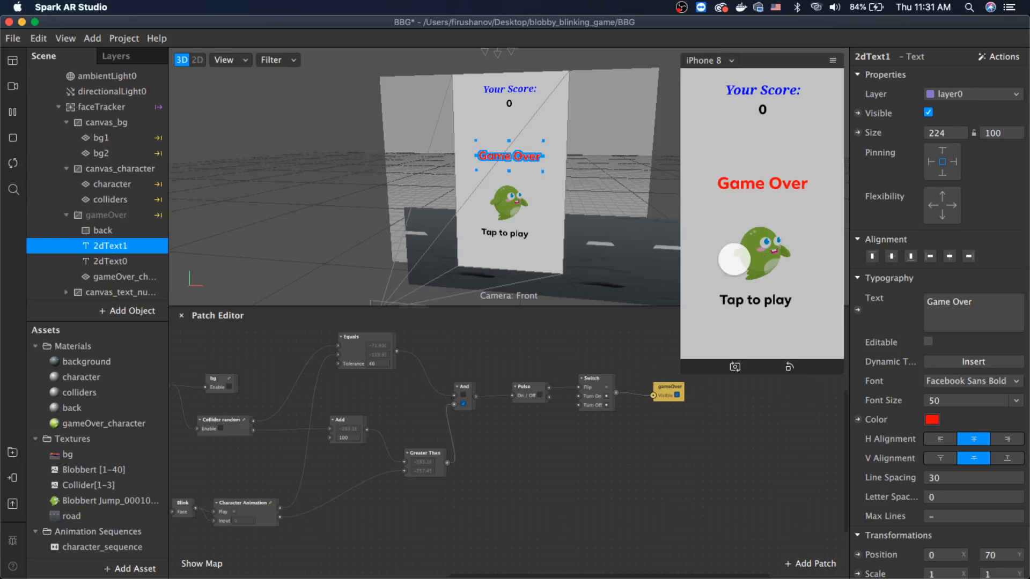
Step: Tap the simulated screen to test the game and game-over screen, and examine the complete patch graph
click(717, 269)
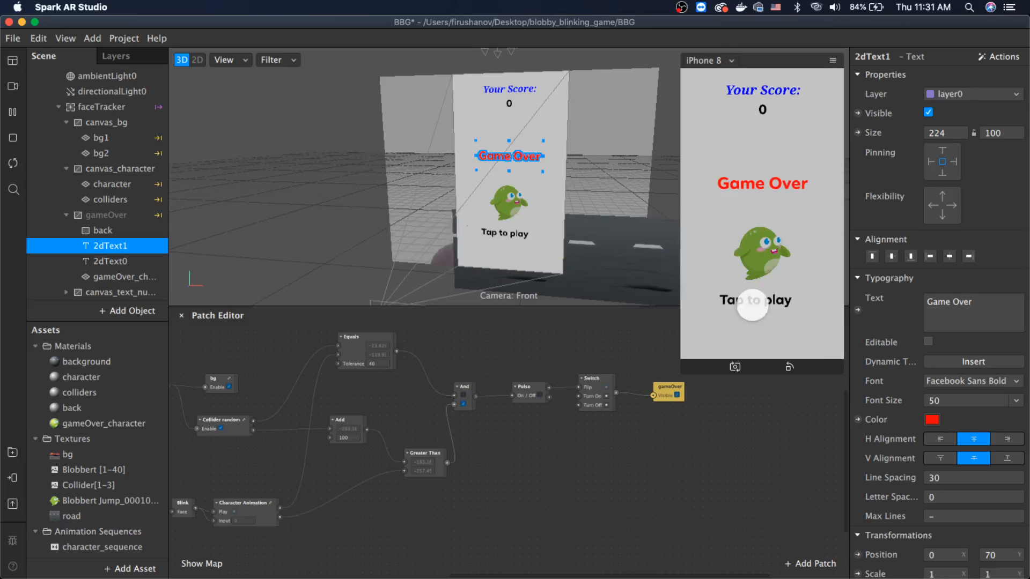
click(747, 304)
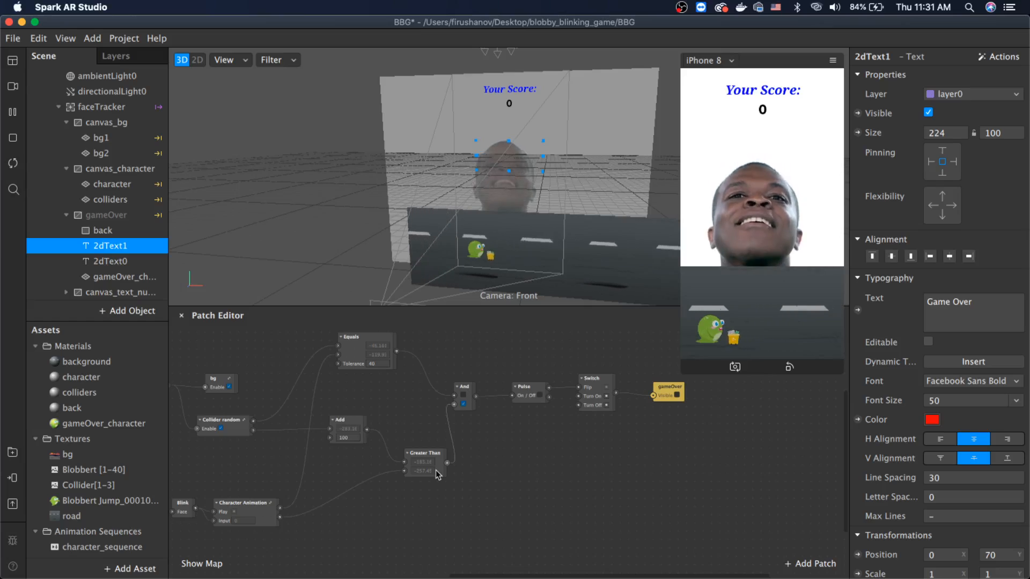
scroll(488, 490, down, 3)
scroll(488, 490, left, 5)
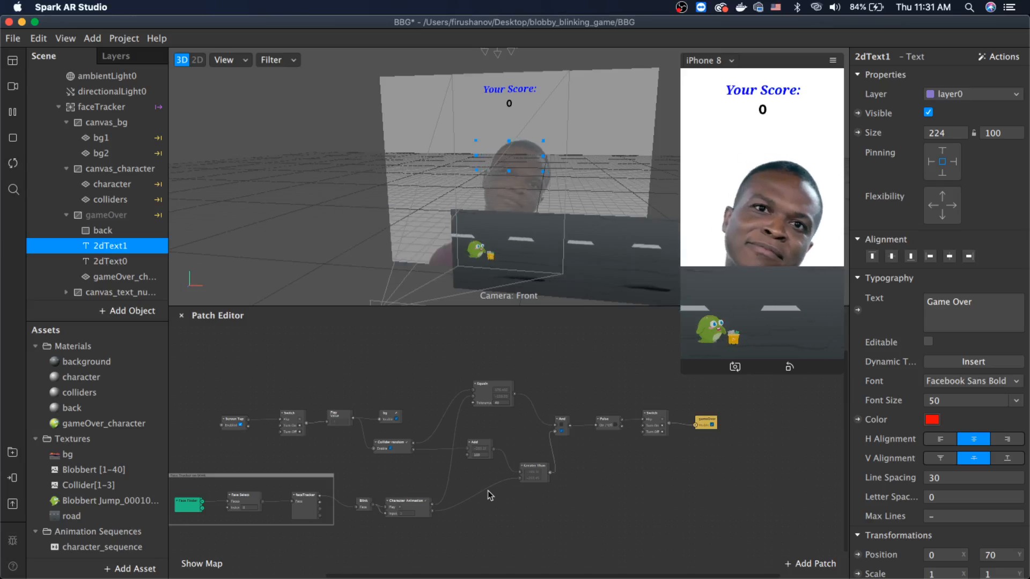
scroll(487, 491, left, 2)
scroll(488, 491, down, 1)
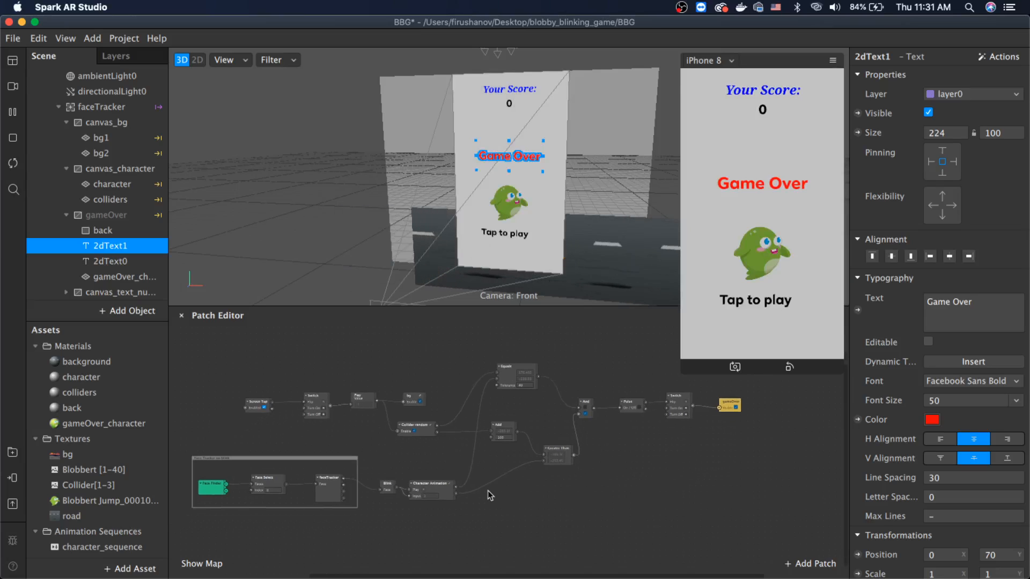
scroll(487, 490, up, 2)
scroll(487, 490, right, 2)
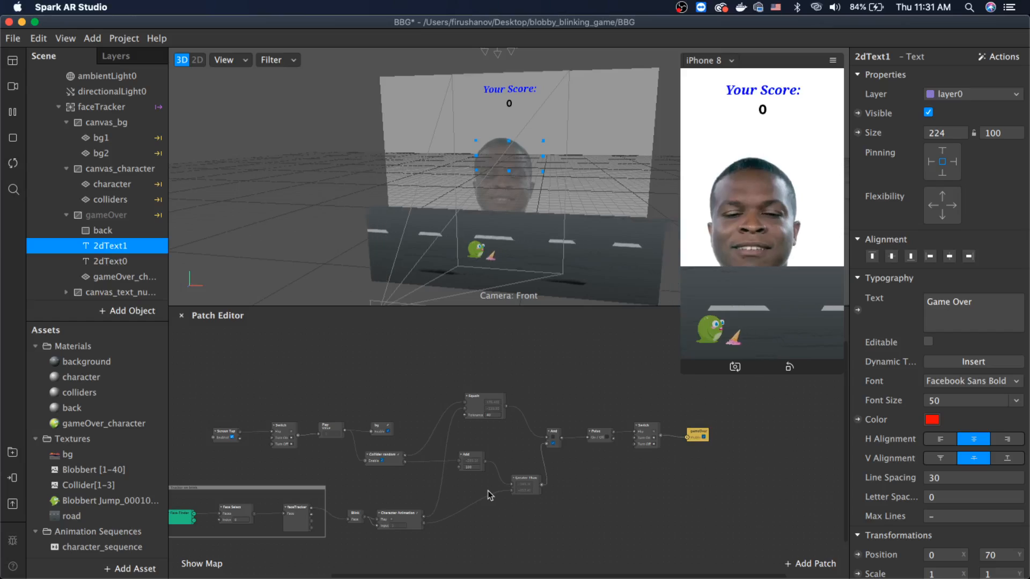
scroll(488, 490, down, 2)
scroll(488, 490, left, 1)
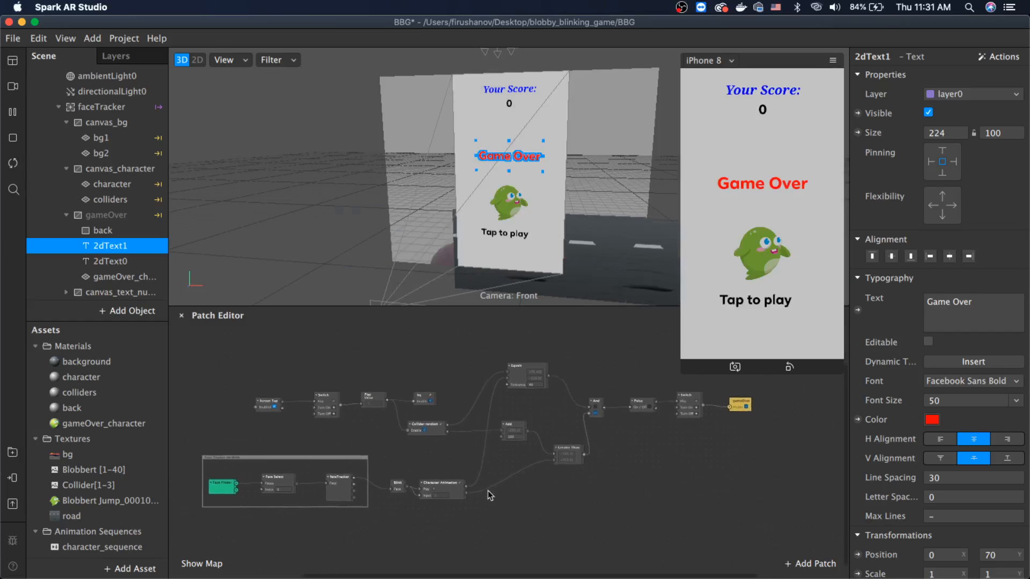